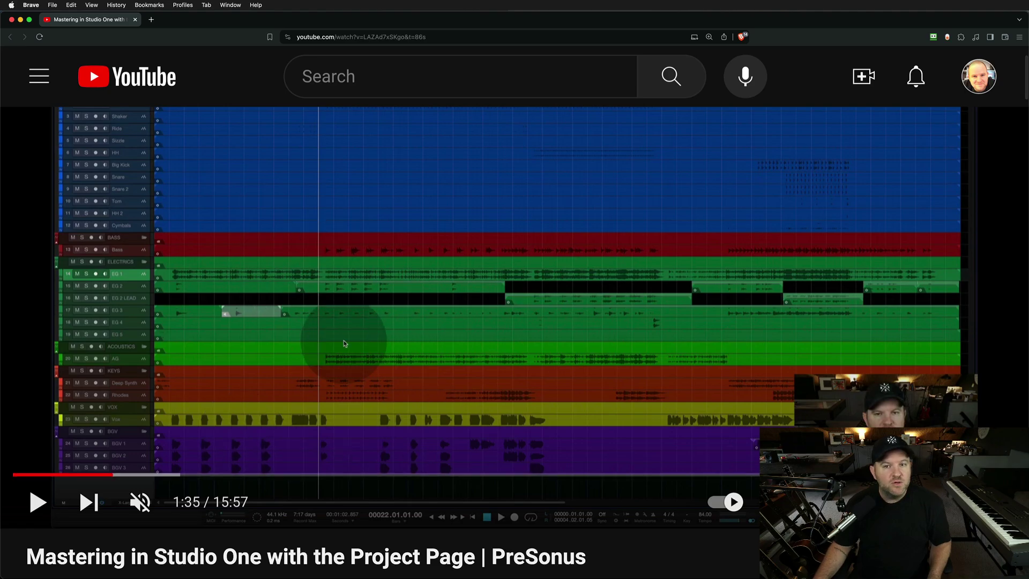
- Go to the comments of the "Mastering in Studio One with the Project Page" video and look through the viewers' feedback
scroll(333, 343, down, 2)
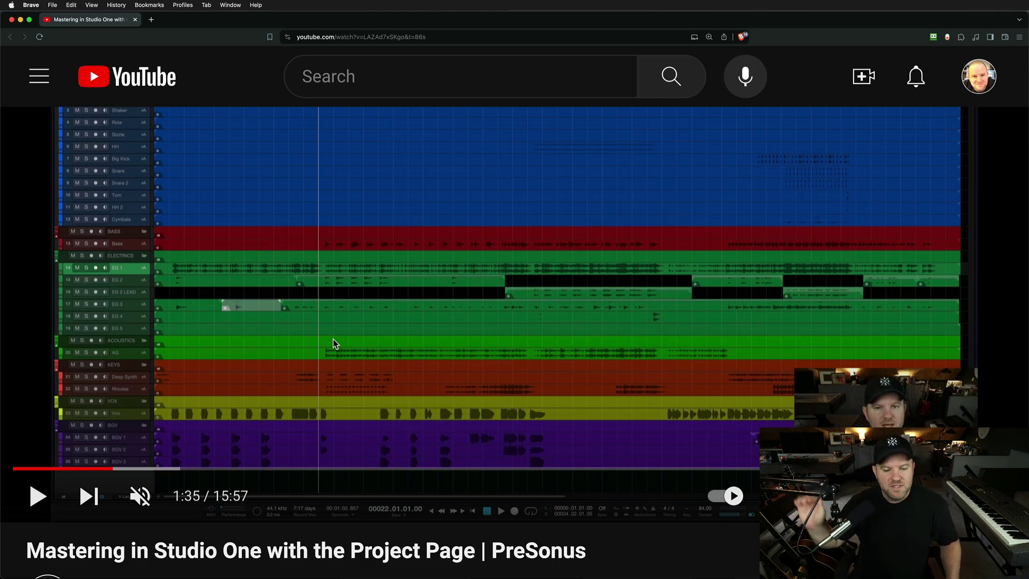
scroll(333, 339, down, 10)
scroll(332, 343, down, 10)
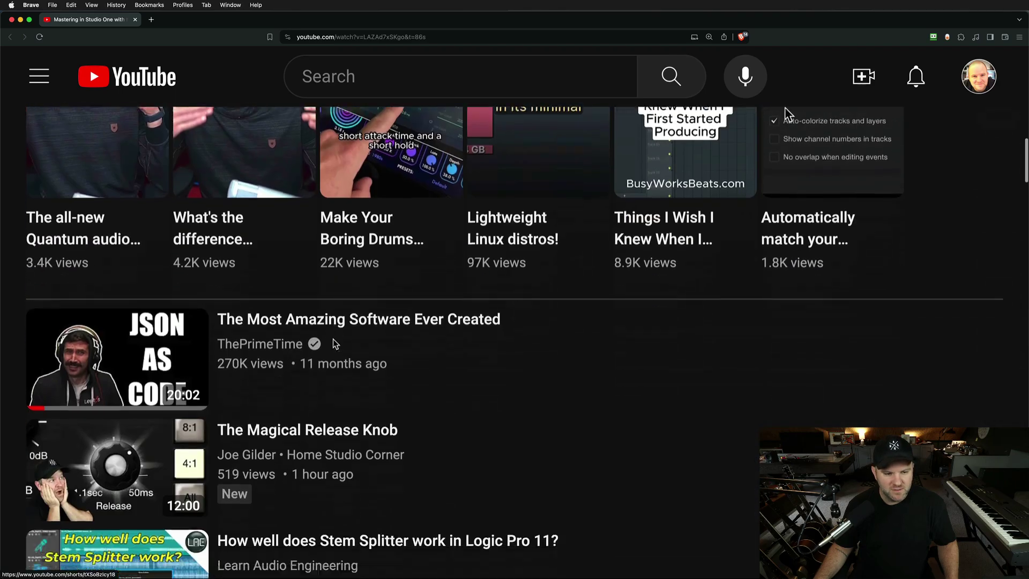
scroll(333, 343, up, 9)
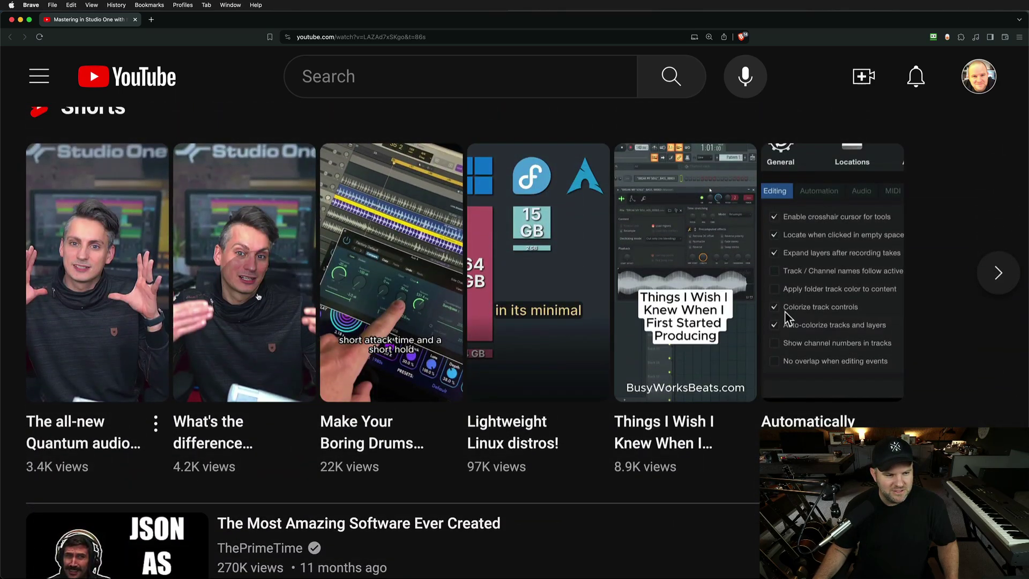
scroll(245, 311, down, 15)
scroll(245, 315, down, 15)
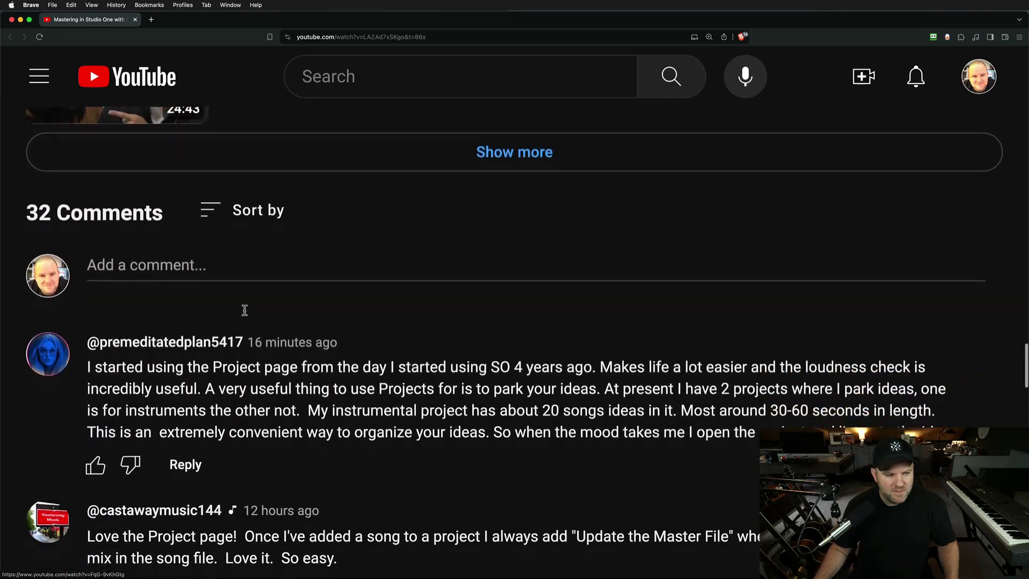
scroll(244, 314, down, 20)
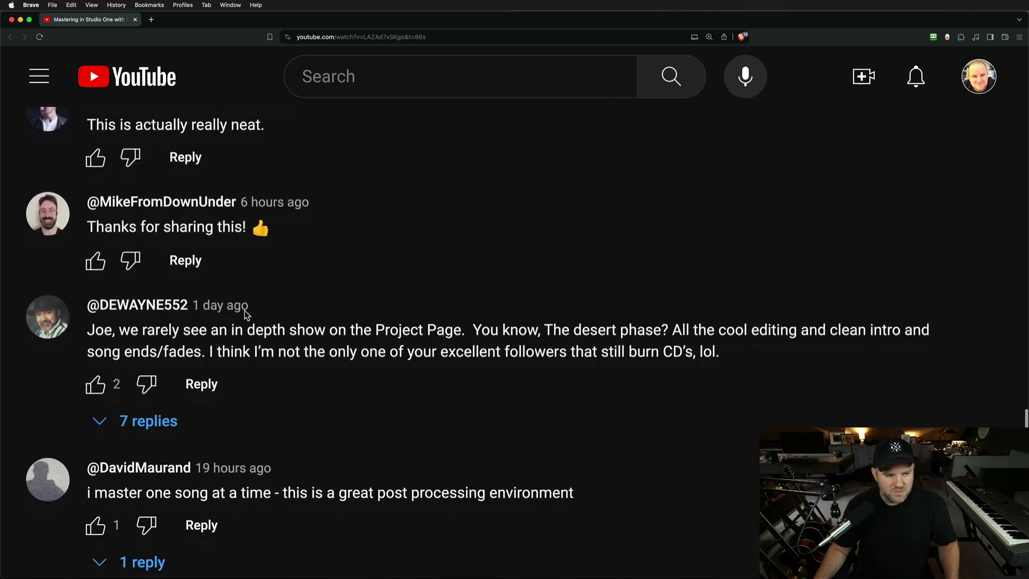
scroll(244, 310, down, 3)
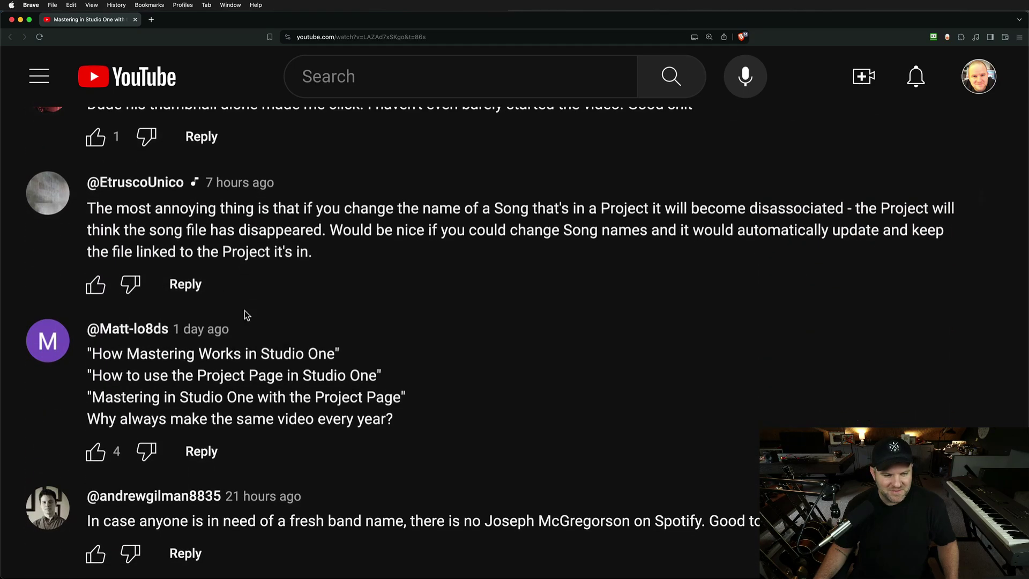
- Highlight "Mastering in Studio One with the Project Page" in the comment about making the same video every year, and clear the selection
mouse_move(407, 403)
mouse_down()
mouse_move(94, 375)
mouse_move(127, 354)
mouse_move(321, 399)
mouse_move(390, 397)
mouse_up()
click(390, 397)
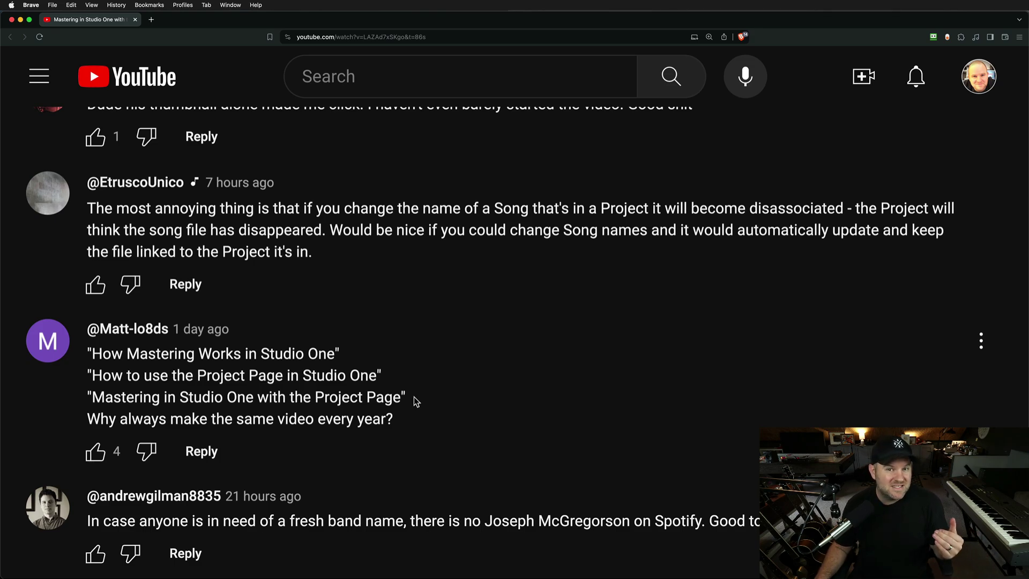
triple_click(216, 389)
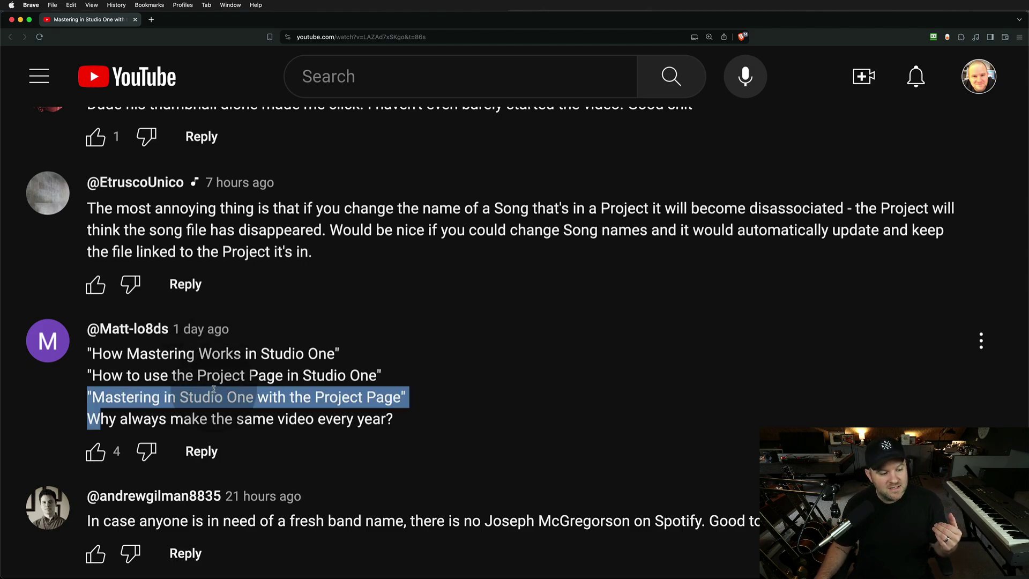
click(208, 382)
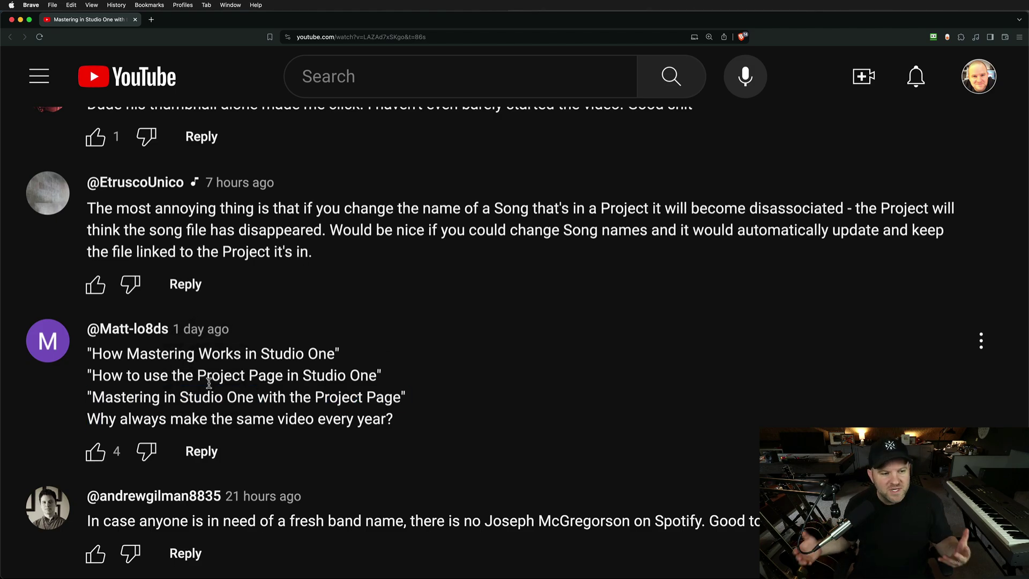
- Look through the video's comments for the one criticising the accuracy of Studio One's True Peak metering
scroll(316, 399, up, 10)
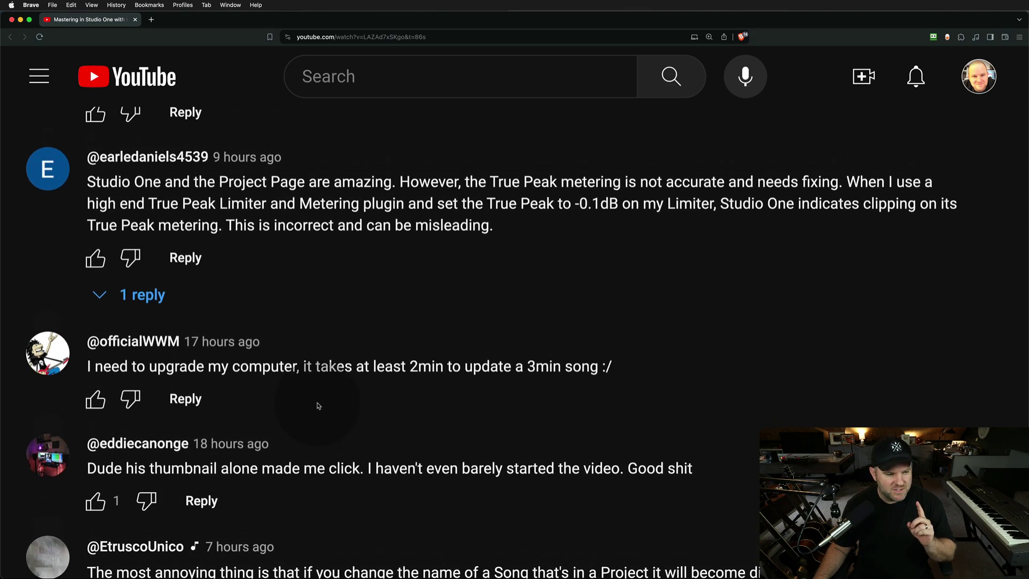
scroll(317, 402, up, 15)
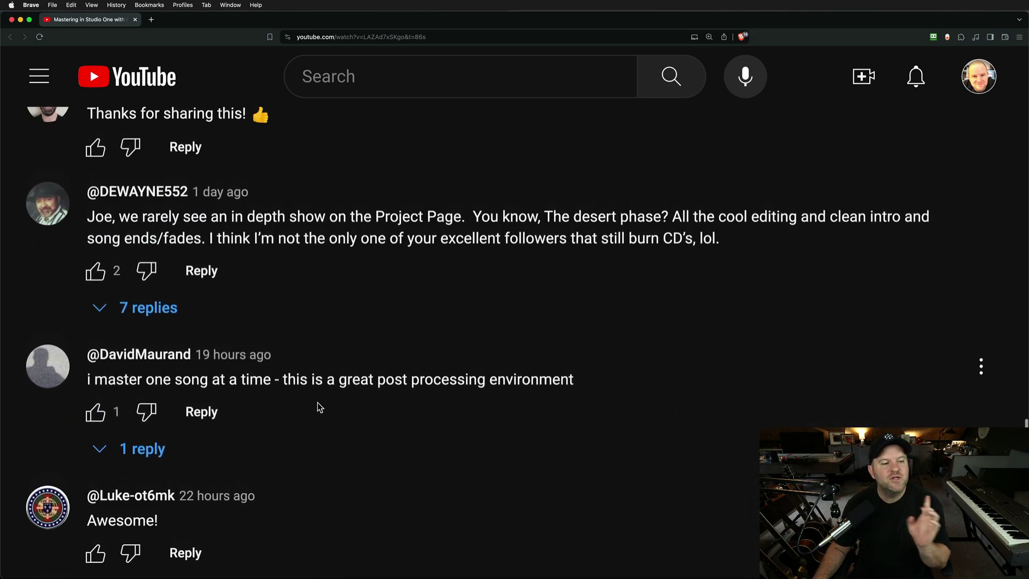
scroll(318, 401, up, 12)
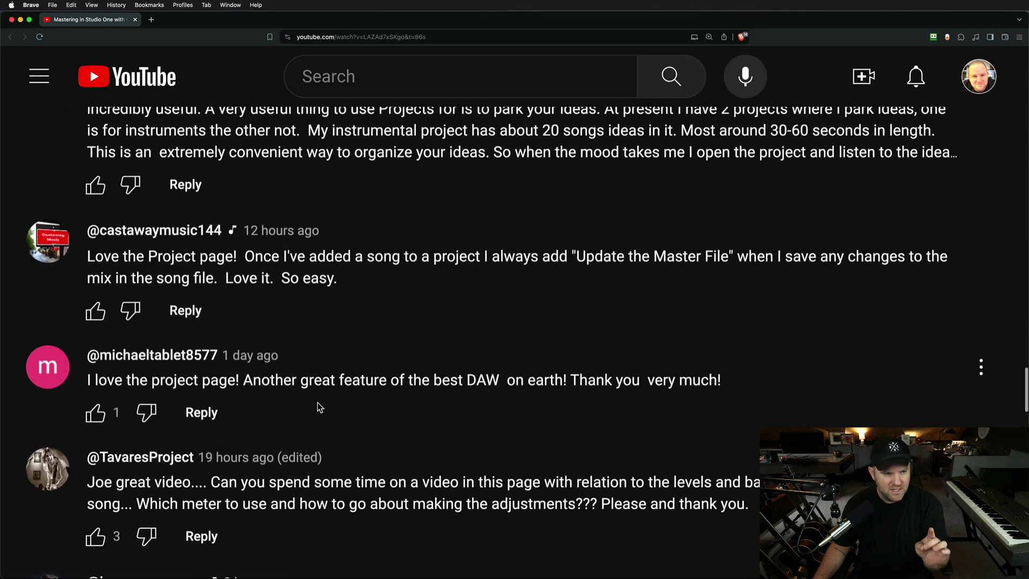
scroll(318, 402, down, 13)
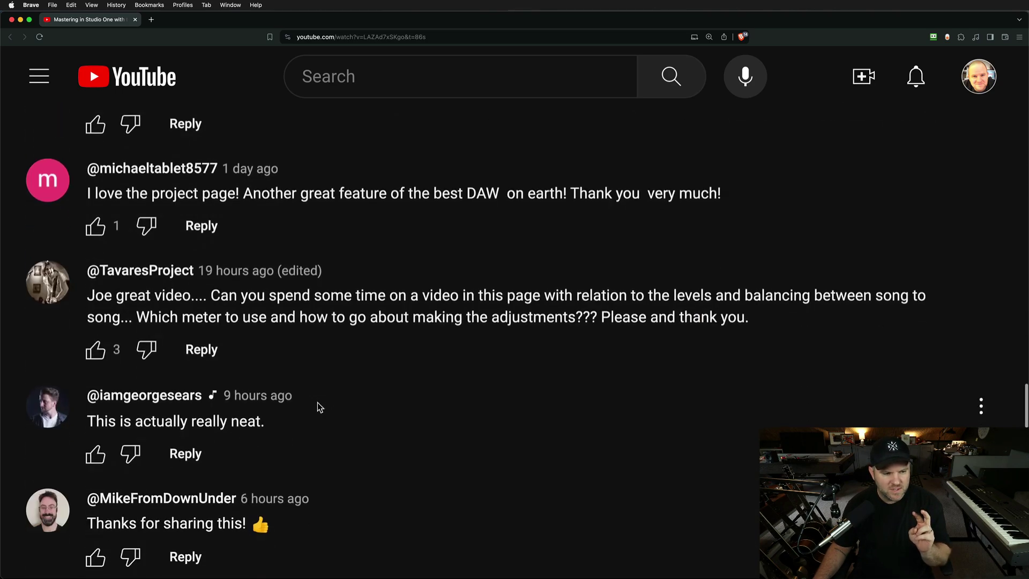
scroll(317, 402, down, 7)
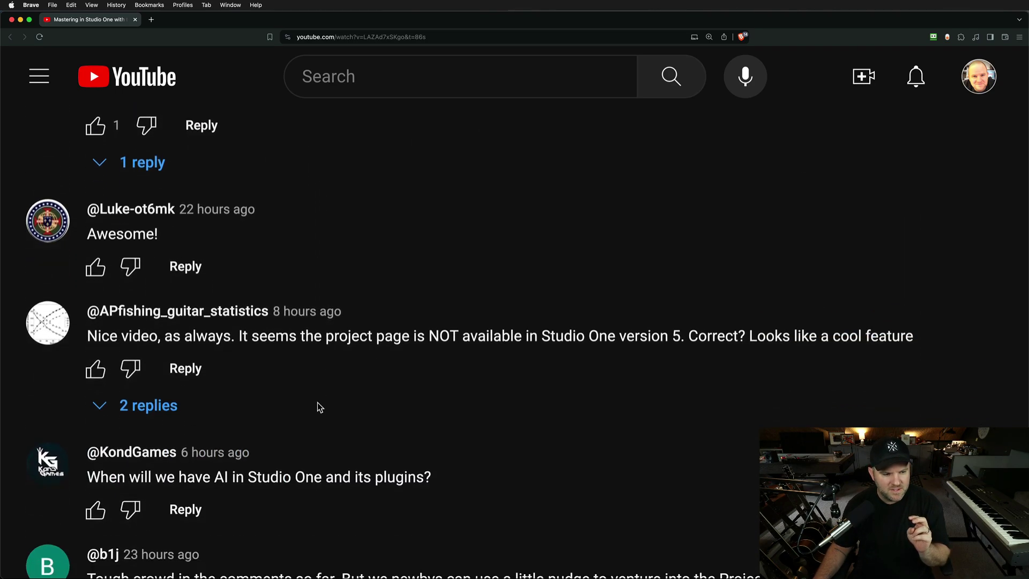
scroll(317, 402, down, 4)
scroll(317, 402, down, 11)
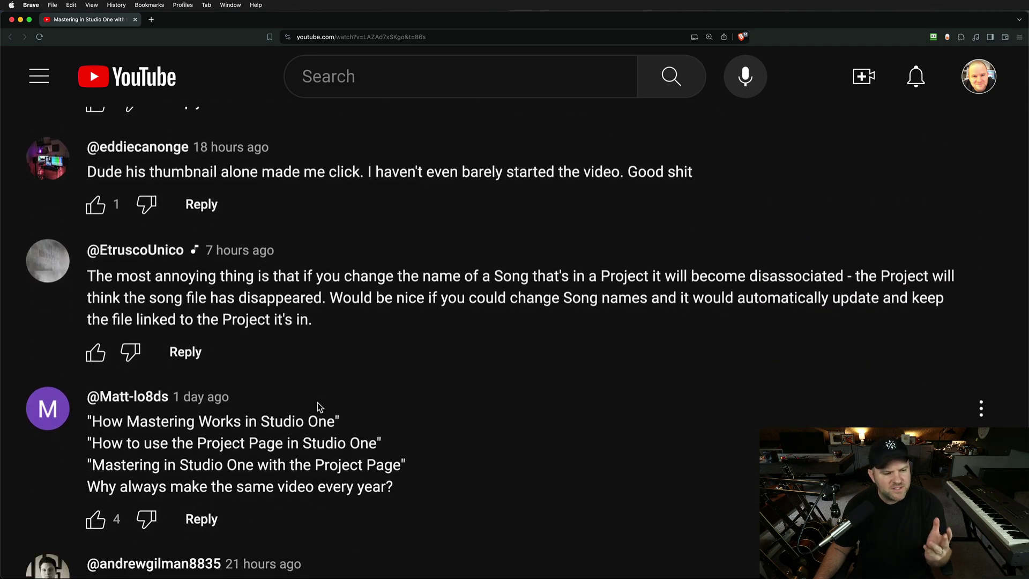
scroll(317, 402, down, 4)
scroll(318, 402, up, 6)
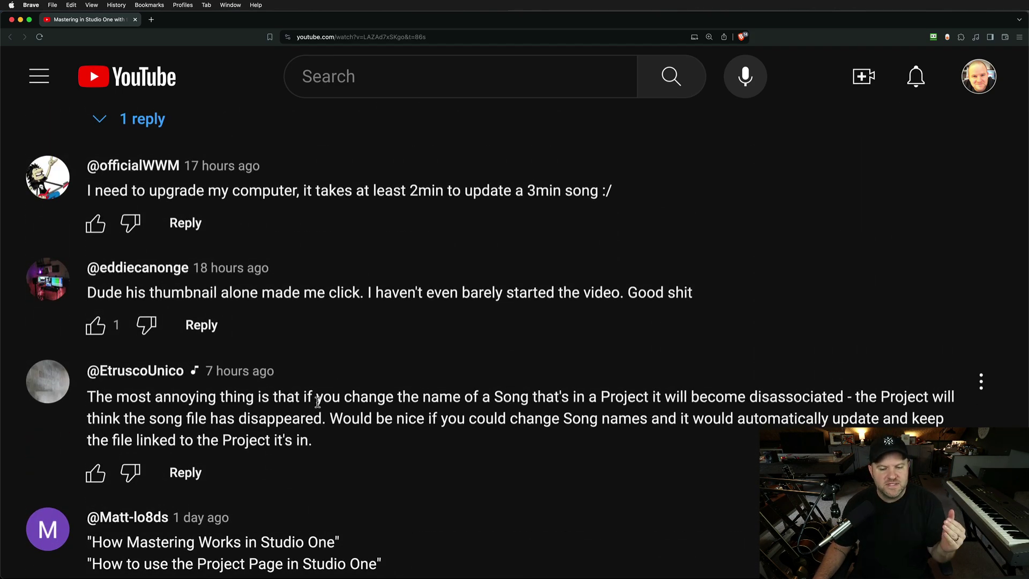
scroll(317, 401, up, 5)
scroll(317, 402, down, 2)
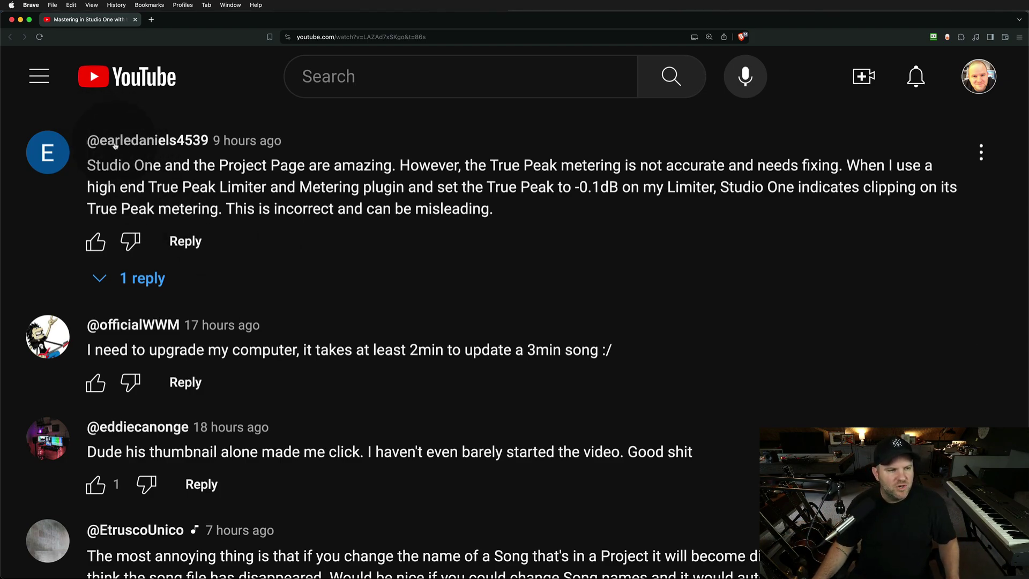
- Read the True Peak metering comment, highlighting its text from "When I use a high end True Peak Limiter" to the end
drag(95, 165, 501, 214)
click(399, 165)
click(472, 175)
click(834, 166)
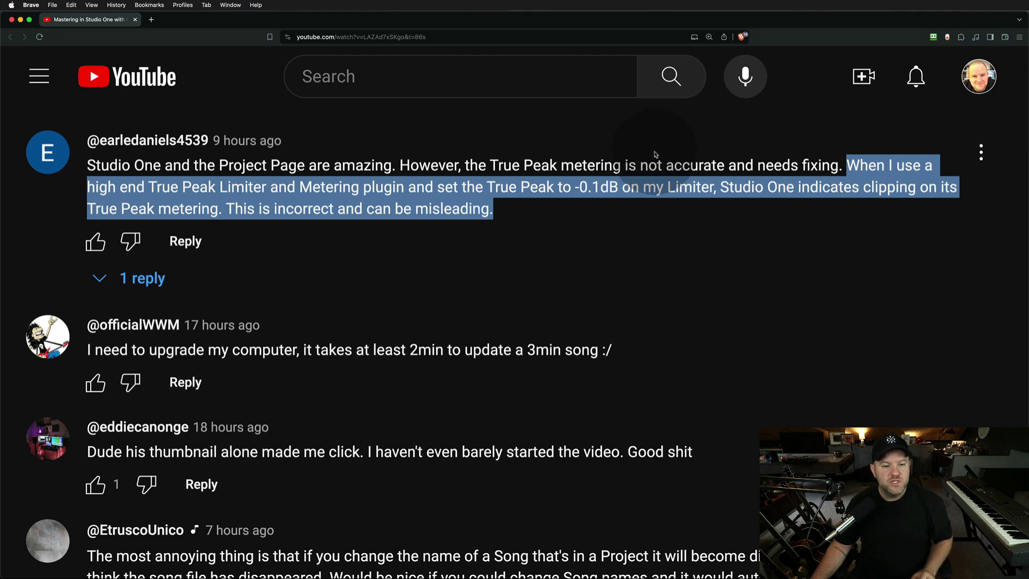
- Highlight the -0.1dB limiter value in the True Peak metering comment, and clear the selection
click(574, 185)
double_click(595, 187)
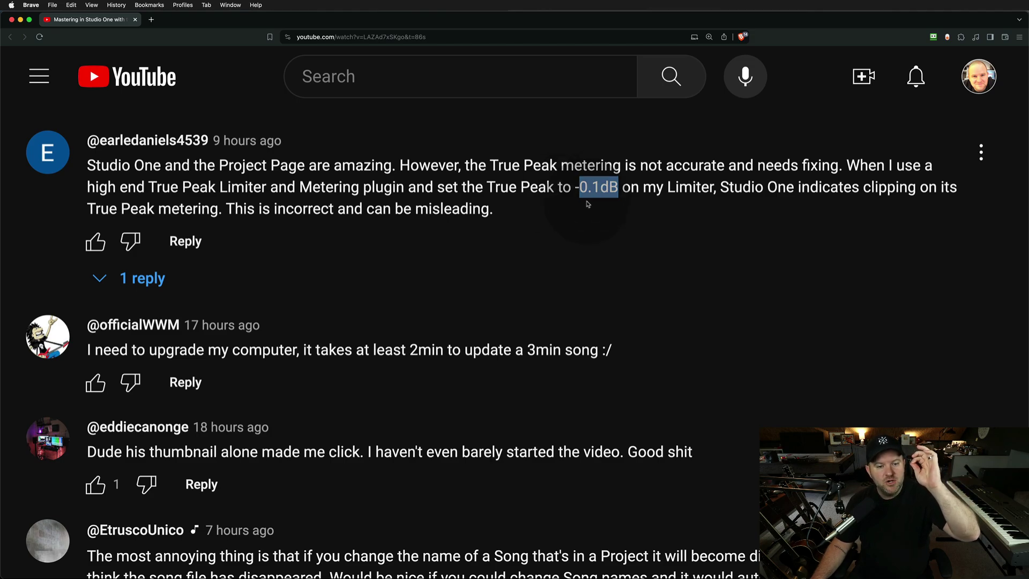
triple_click(597, 181)
click(597, 181)
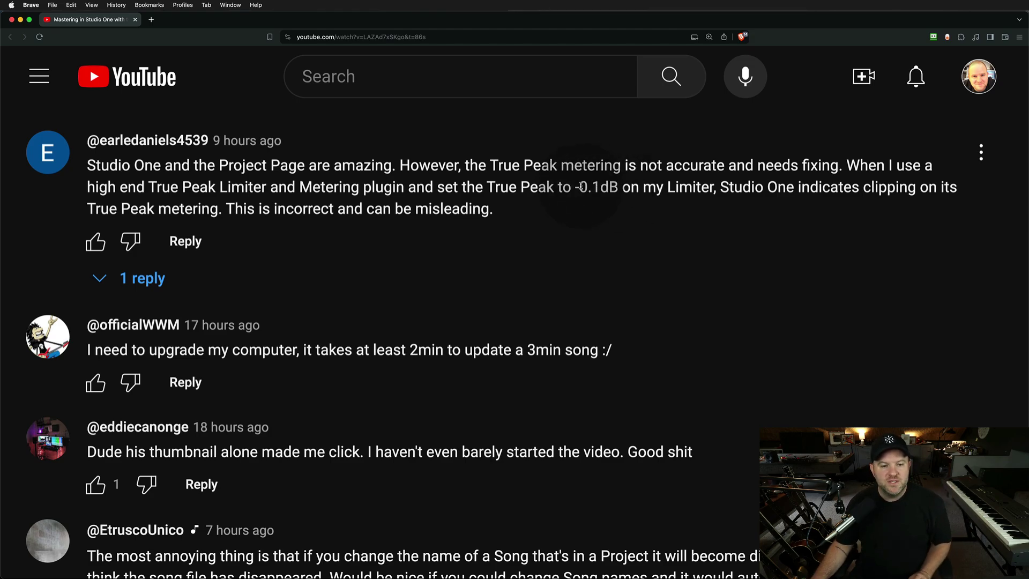
drag(572, 186, 618, 184)
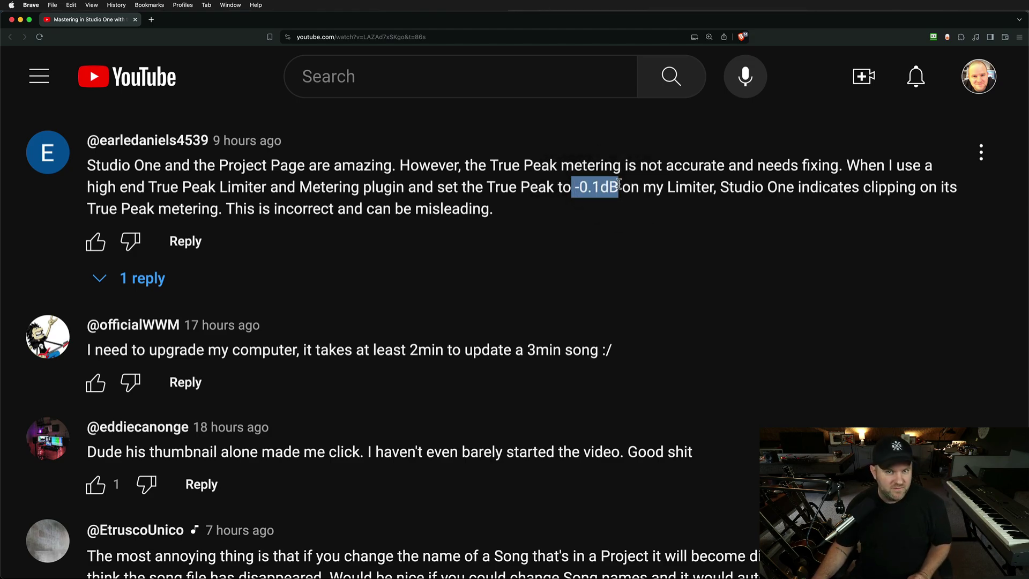
triple_click(619, 184)
click(496, 216)
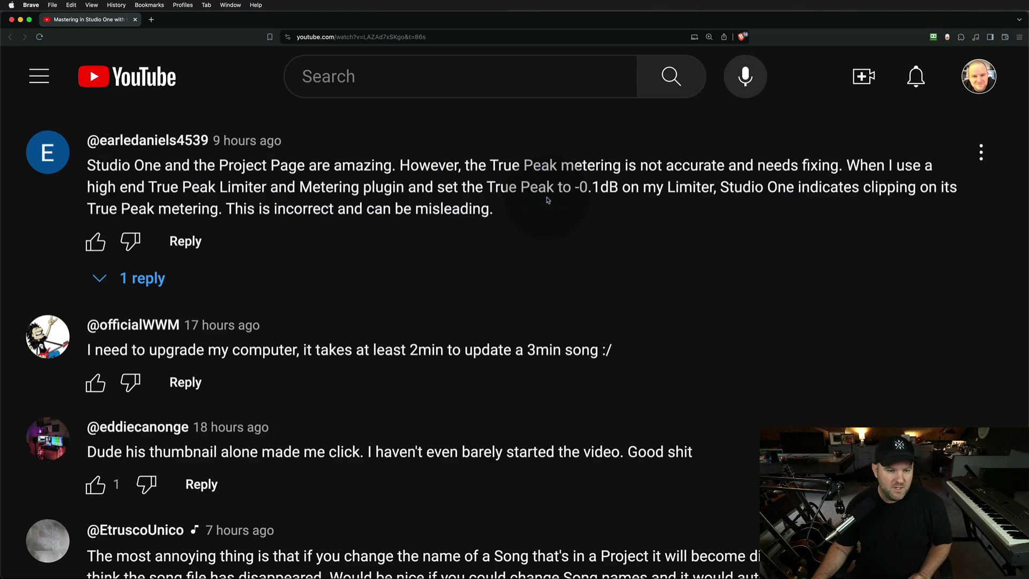
- Highlight the True Peak metering comment from its end back to "Project Page are amazing", and clear the selection
drag(495, 217, 294, 169)
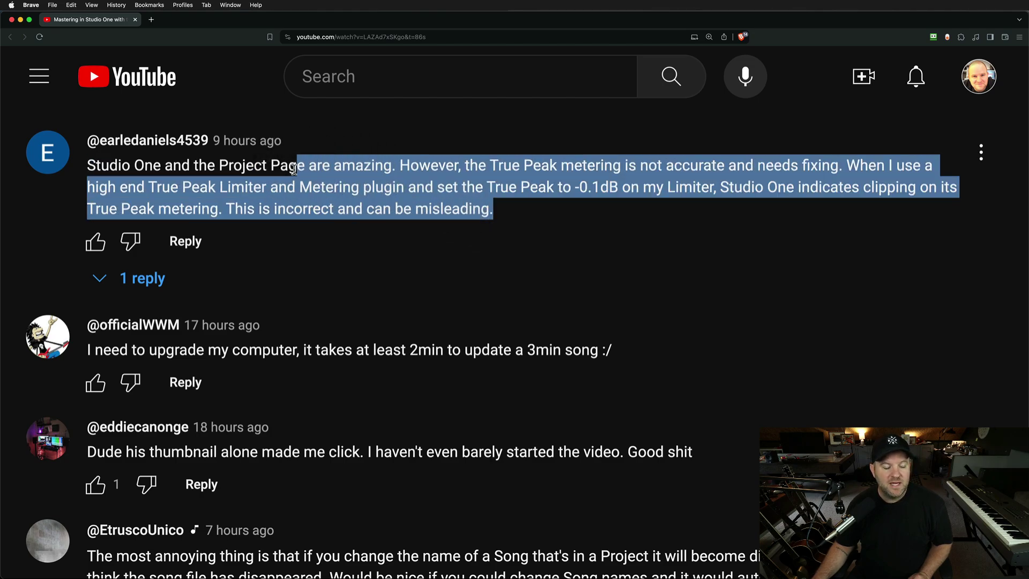
click(294, 170)
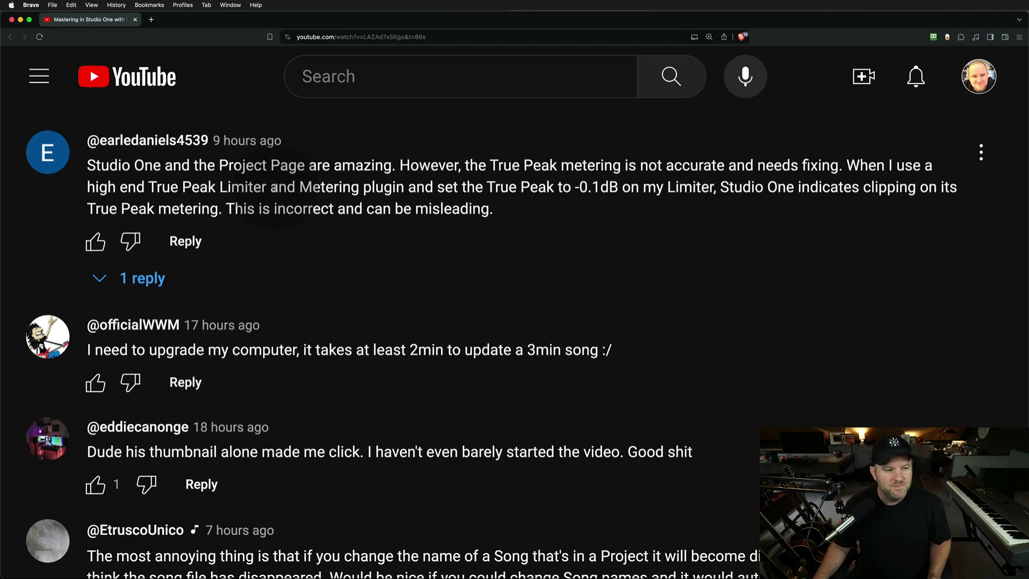
triple_click(275, 188)
click(299, 186)
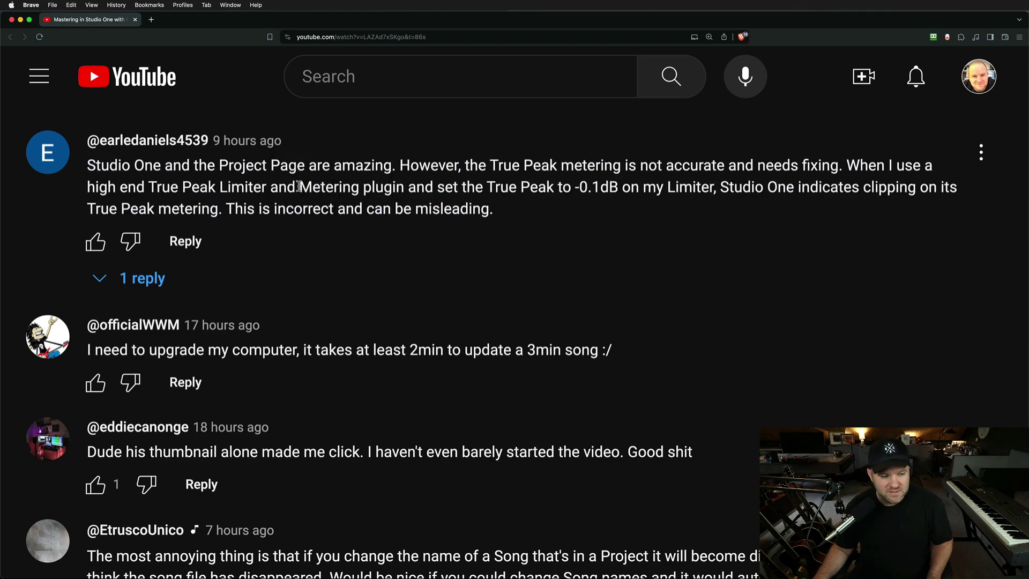
- Find the comment asking for an in-depth show on the Project Page and highlight its full text
scroll(298, 186, down, 5)
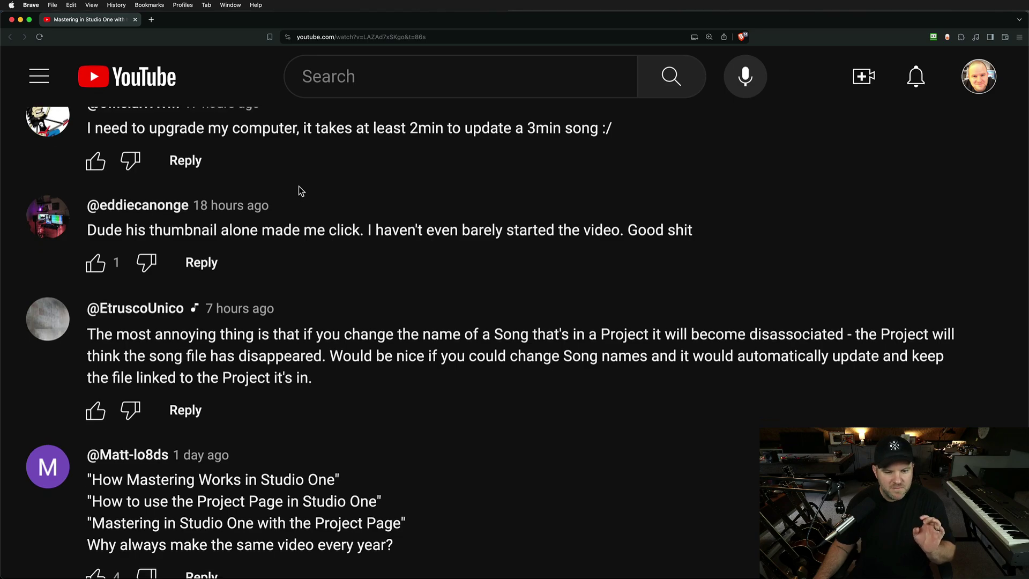
scroll(300, 191, up, 10)
scroll(300, 191, up, 5)
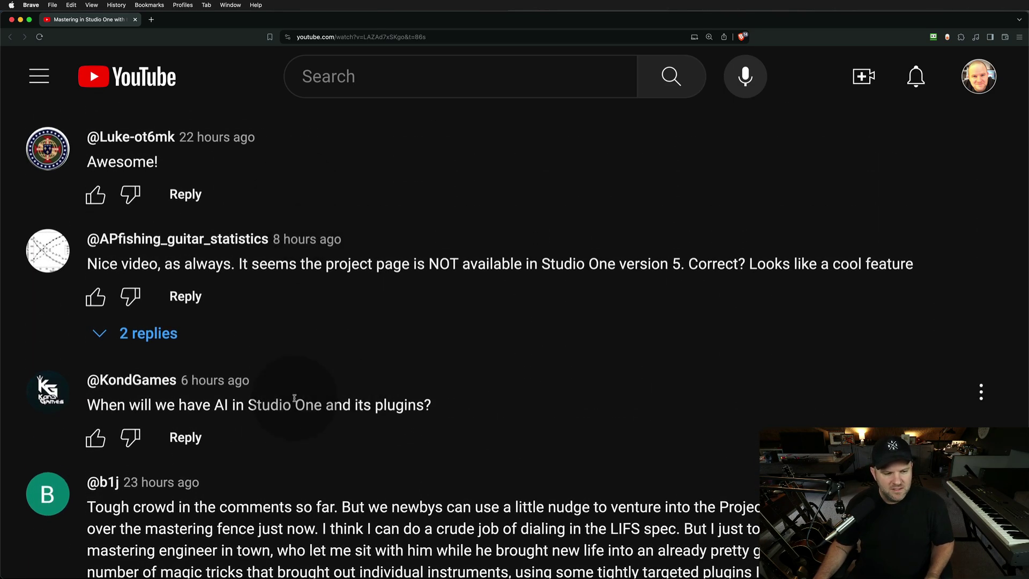
scroll(295, 402, up, 10)
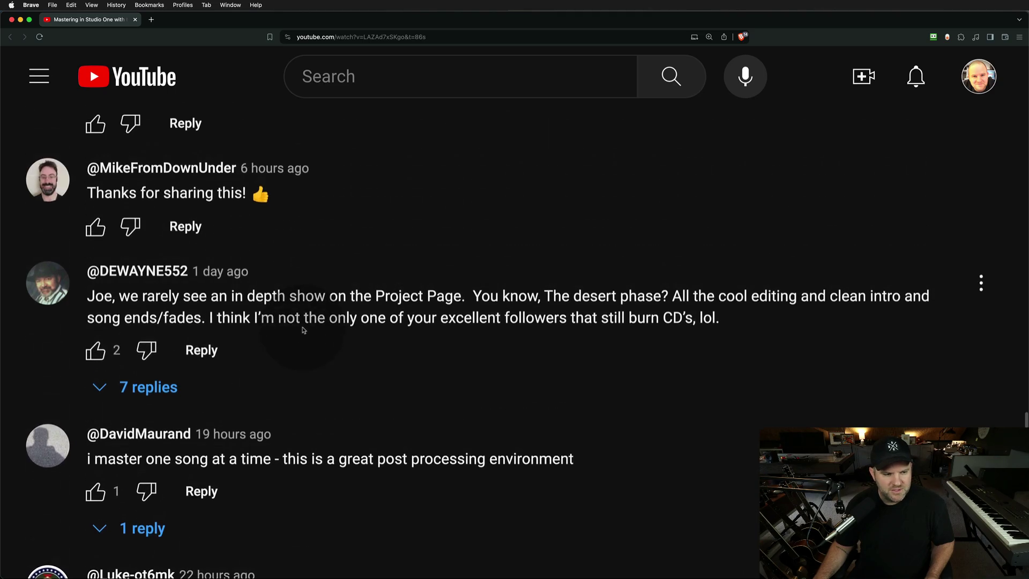
scroll(303, 330, up, 1)
triple_click(316, 313)
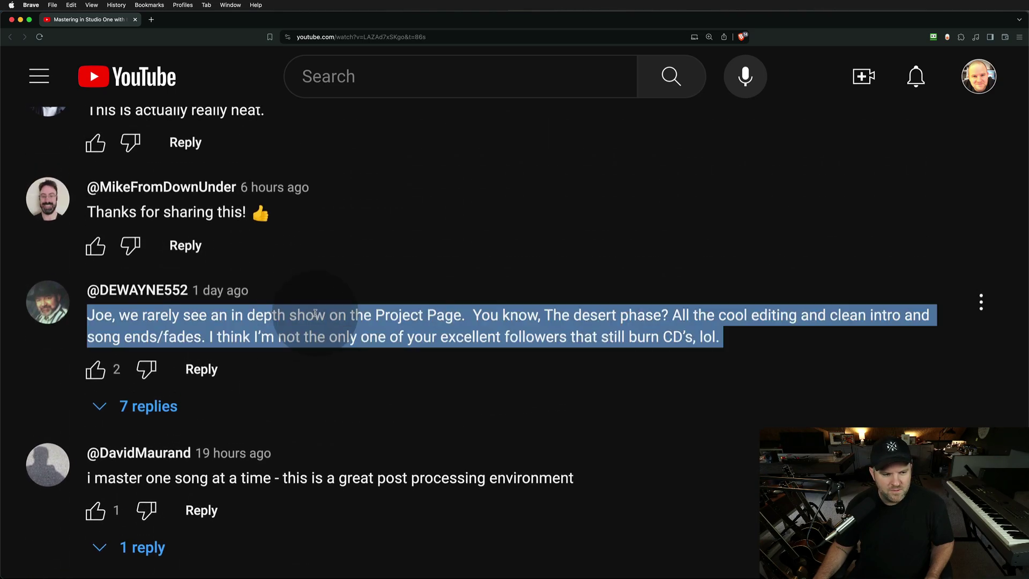
- Find and highlight the comment about balancing levels between songs, and read its question about which meter to use
scroll(315, 314, up, 5)
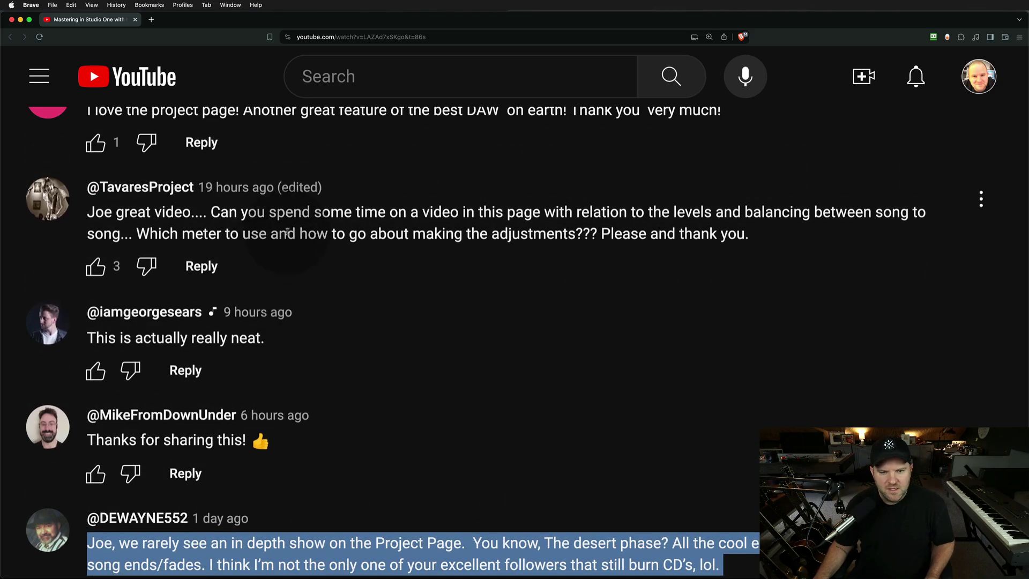
triple_click(287, 231)
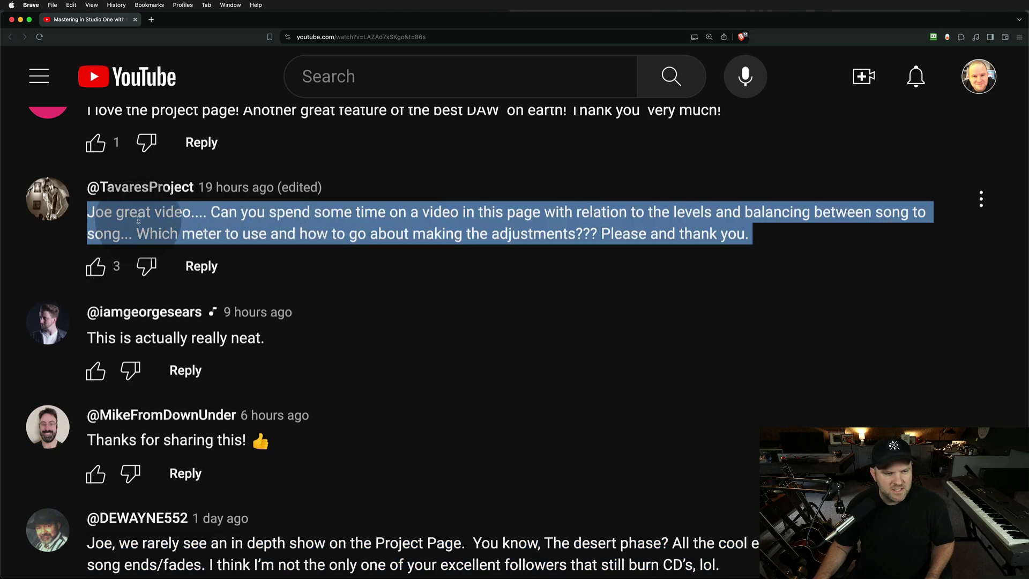
scroll(446, 214, down, 1)
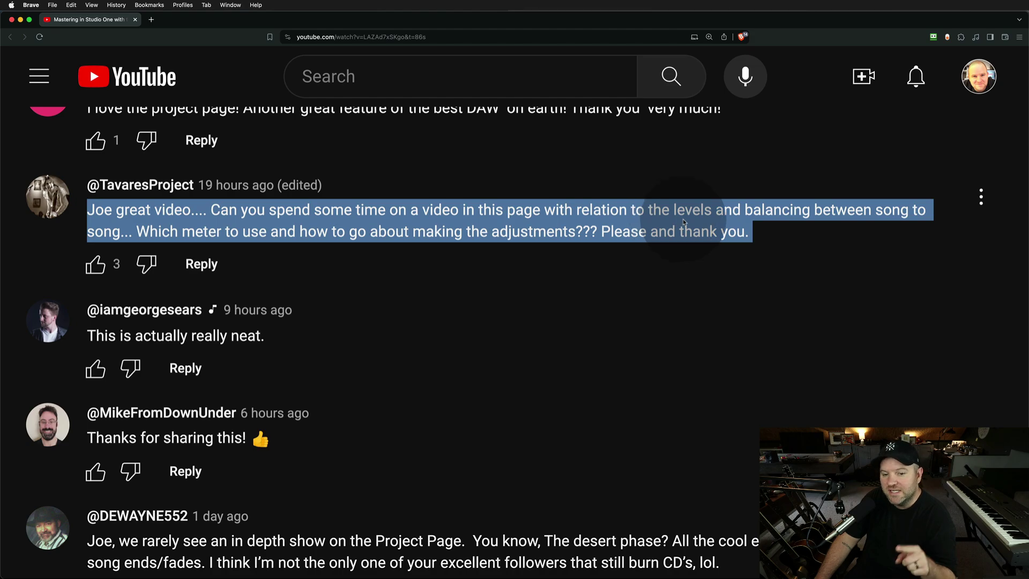
double_click(835, 209)
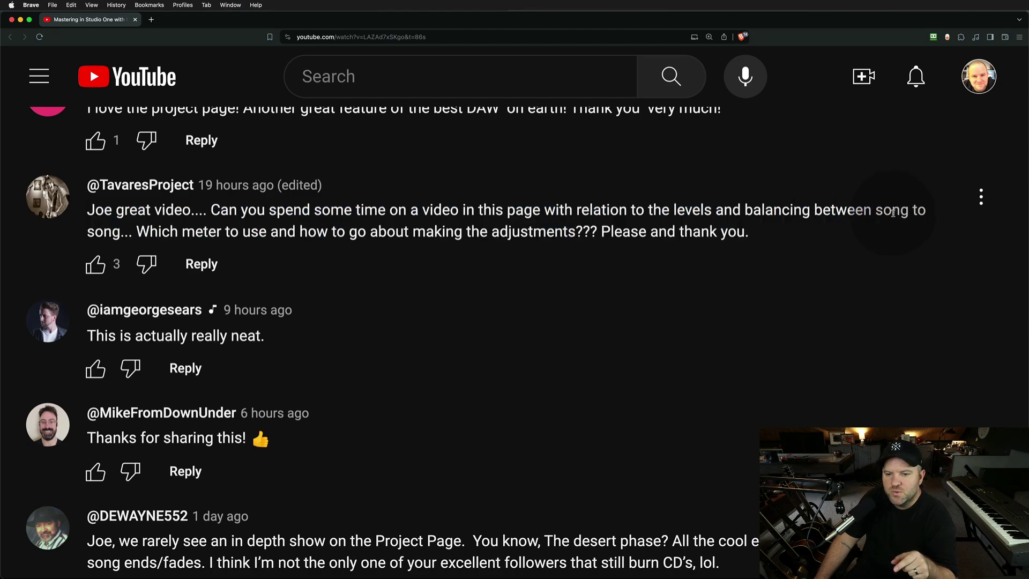
click(100, 233)
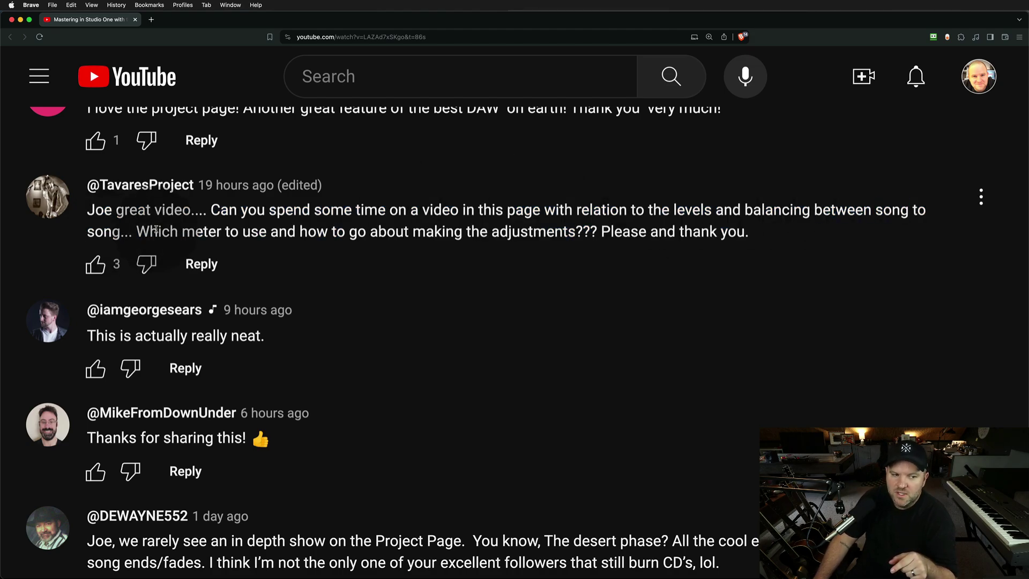
drag(156, 229, 330, 232)
click(330, 232)
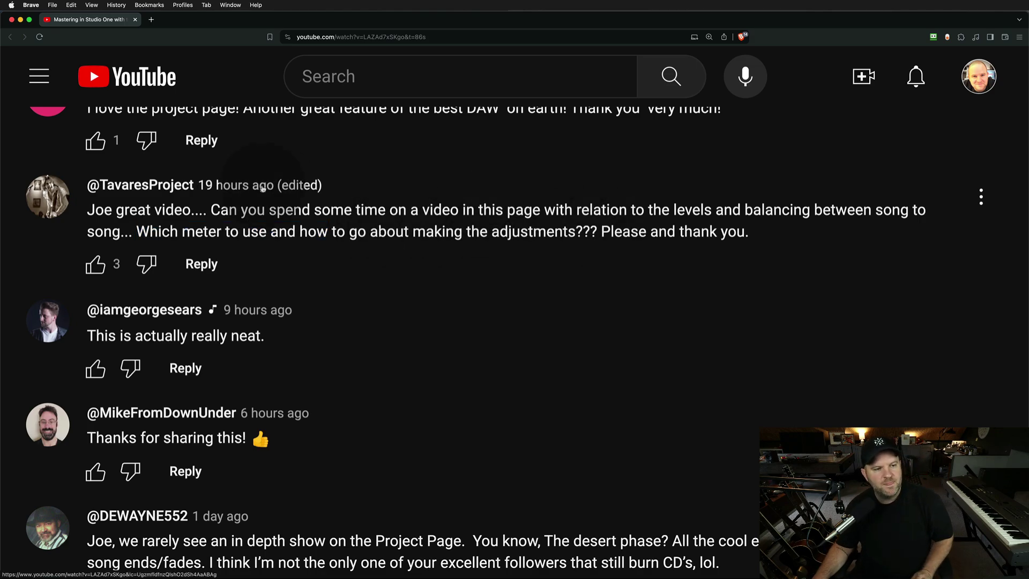
- Highlight the "Which meter to use" question in the level-balancing comment, clear the selection, and switch to Studio One
drag(756, 231, 137, 232)
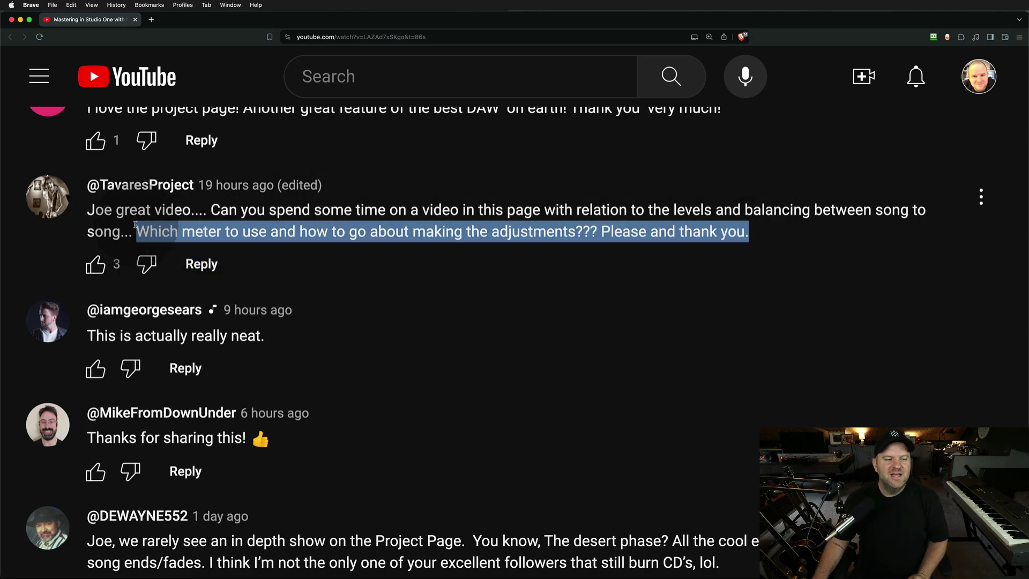
click(137, 231)
key(super+Tab)
click(810, 289)
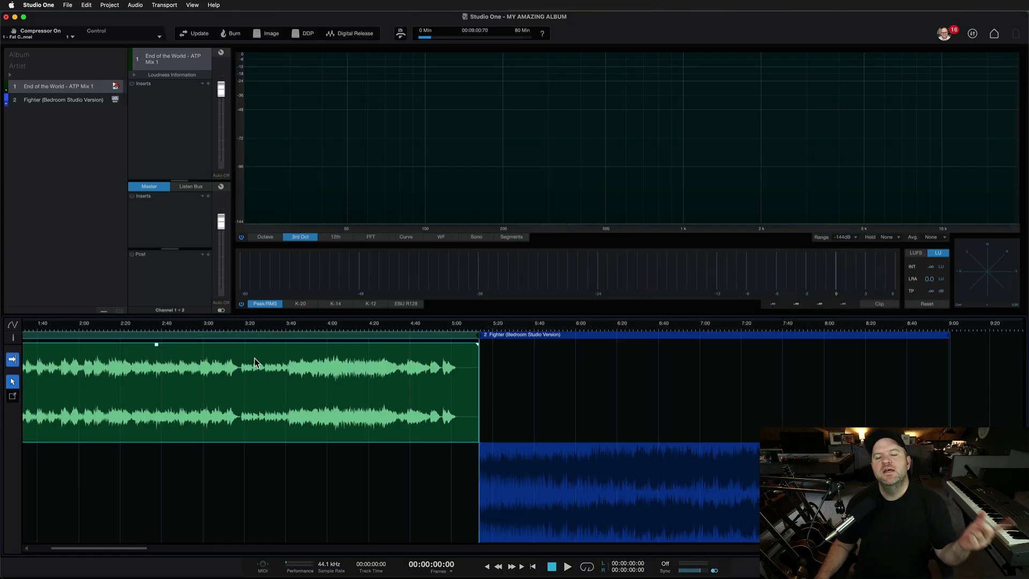
- Compare the full waveforms of End of the World - ATP Mix 1 and Fighter (Bedroom Studio Version), selecting each song in turn
scroll(225, 391, down, 5)
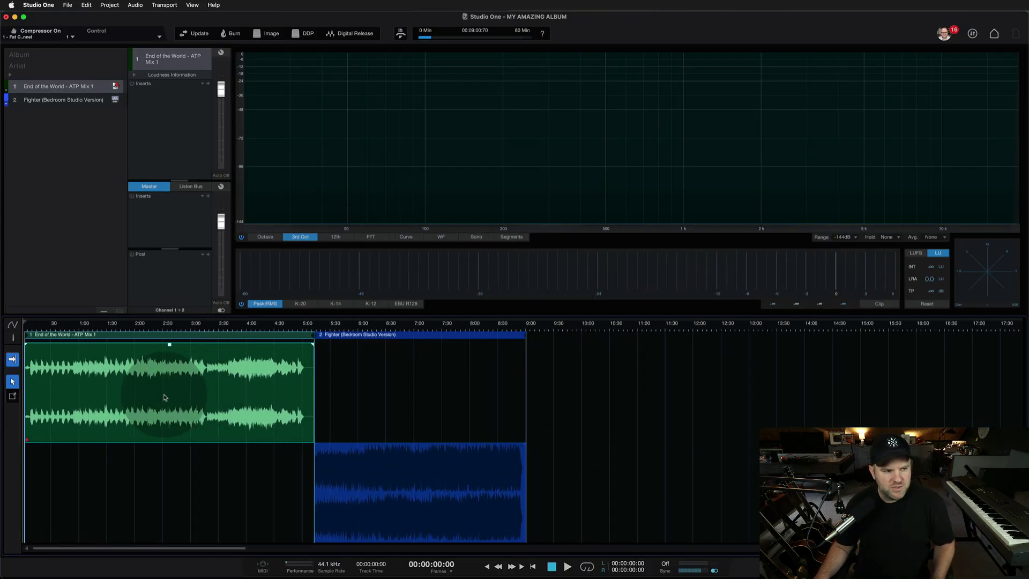
click(353, 538)
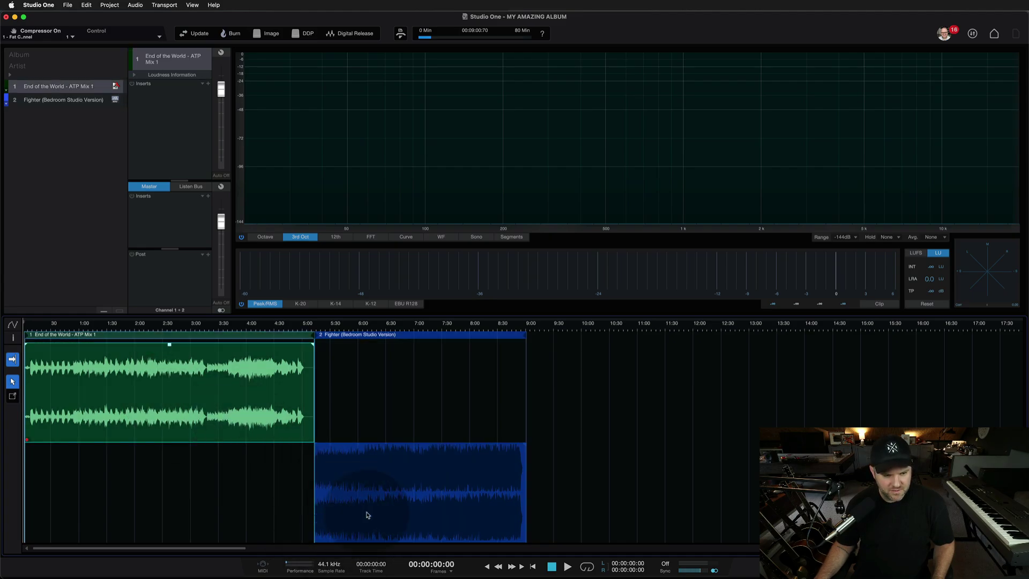
click(360, 494)
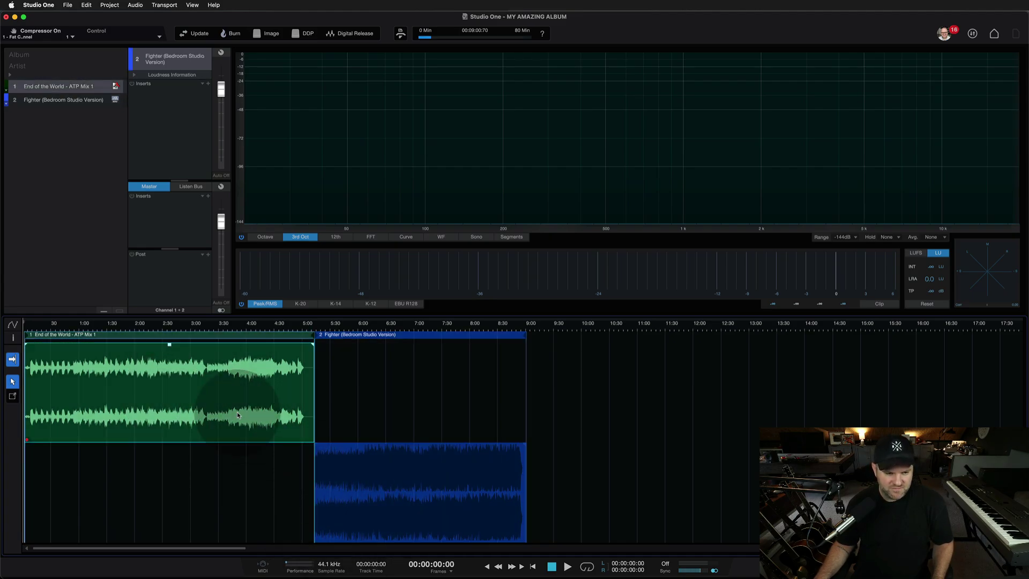
click(358, 492)
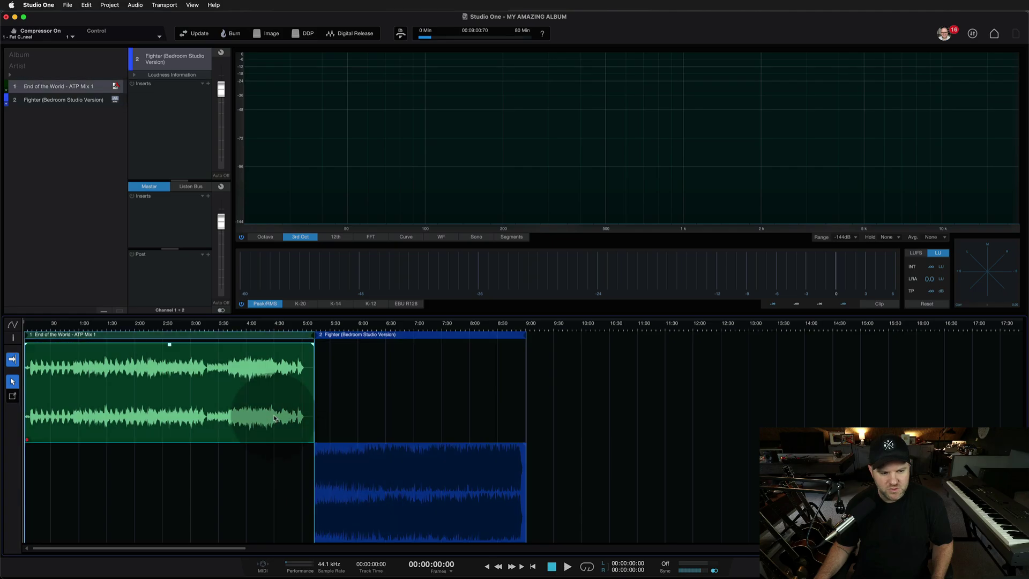
click(346, 478)
click(256, 391)
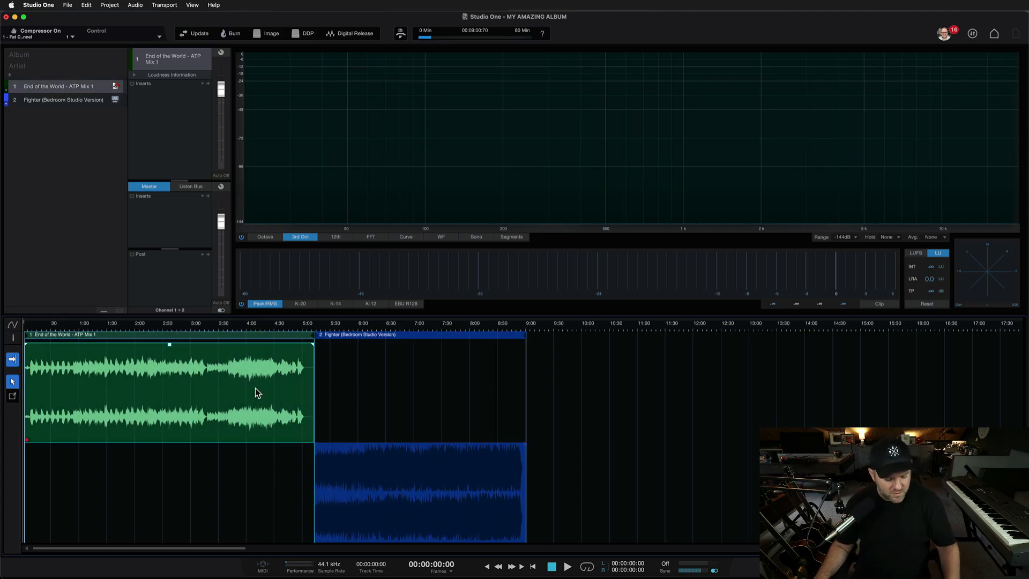
click(256, 390)
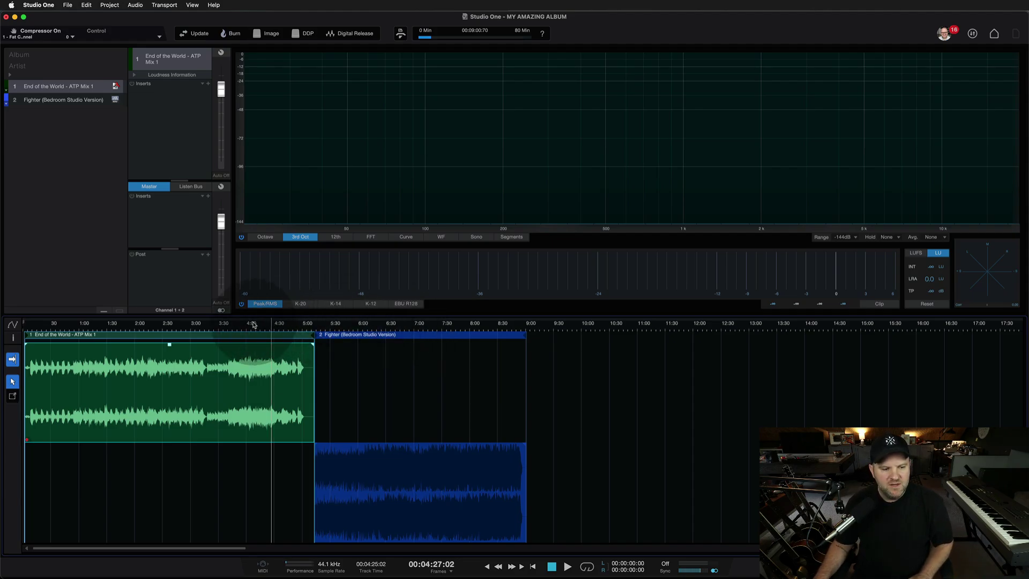
- Cue playback inside End of the World and view the loudness information of that song and of Fighter
click(254, 324)
click(150, 75)
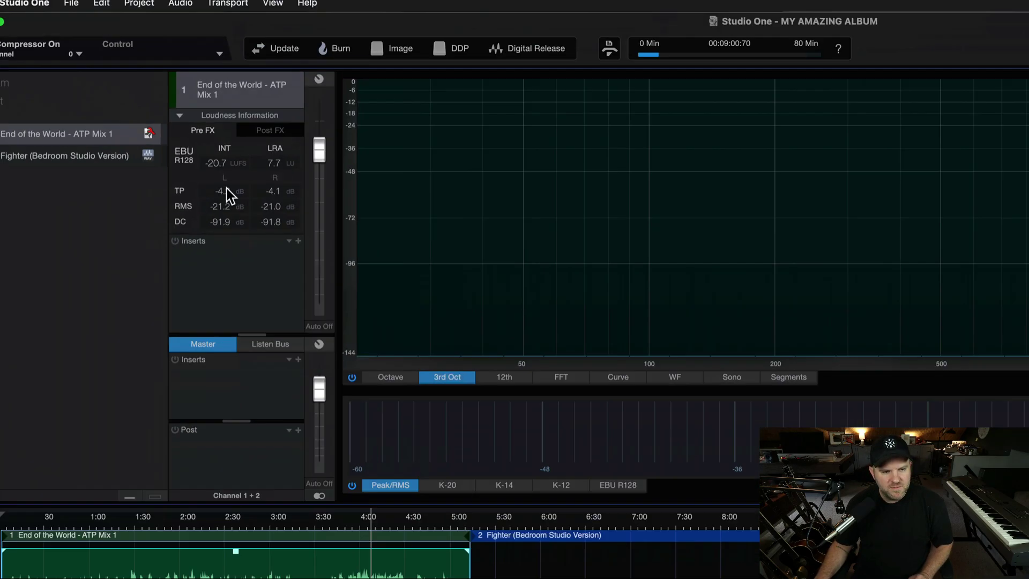
click(368, 489)
click(162, 76)
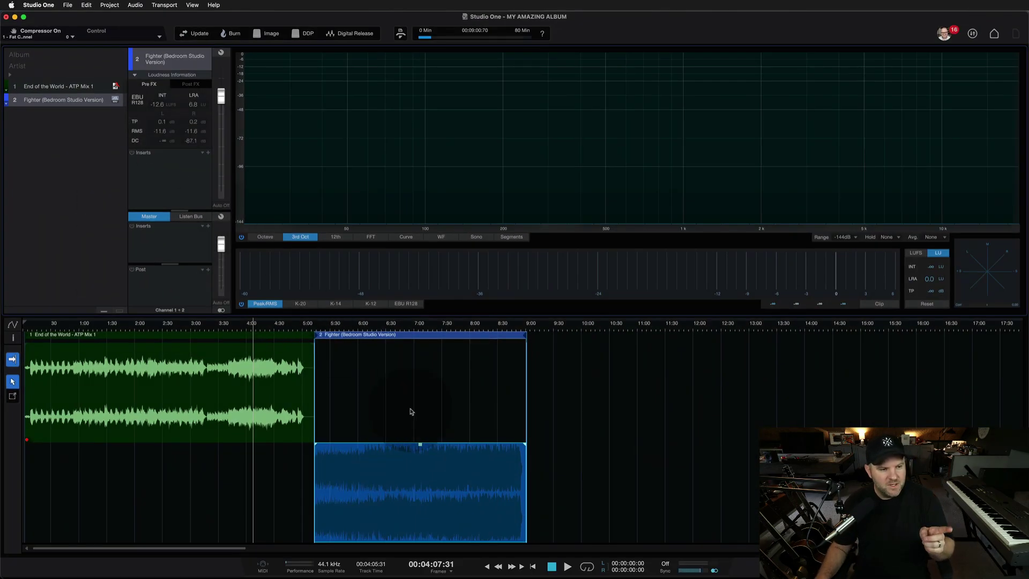
- Set the level meter to K-14 during playback and compare End of the World with Fighter from about 7:43
key(space)
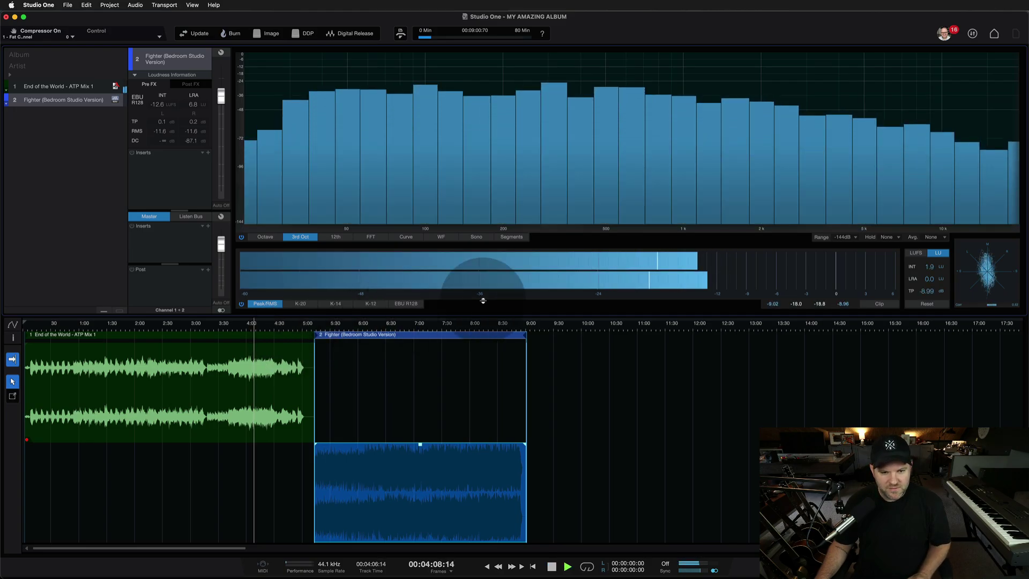
click(335, 303)
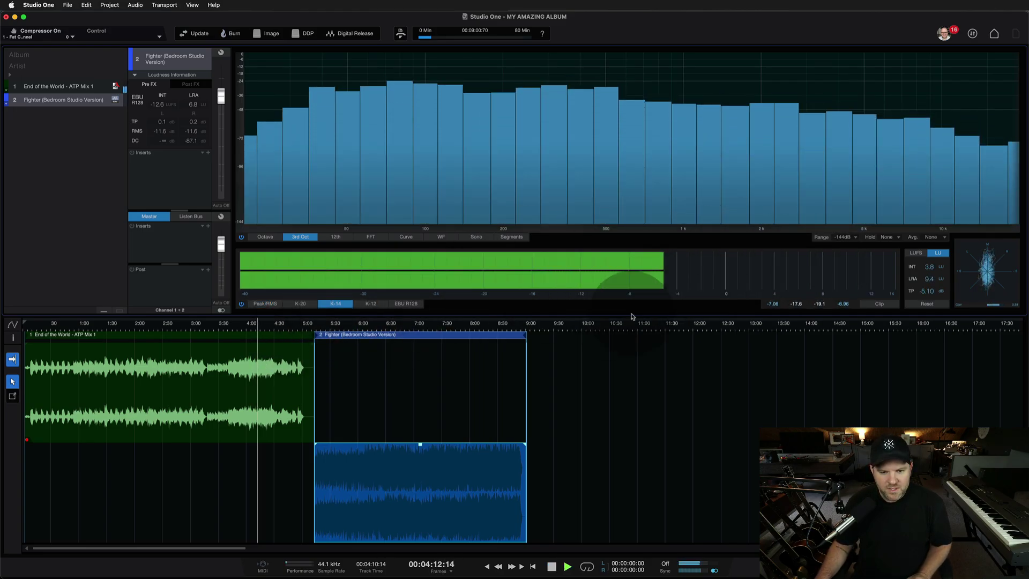
click(454, 328)
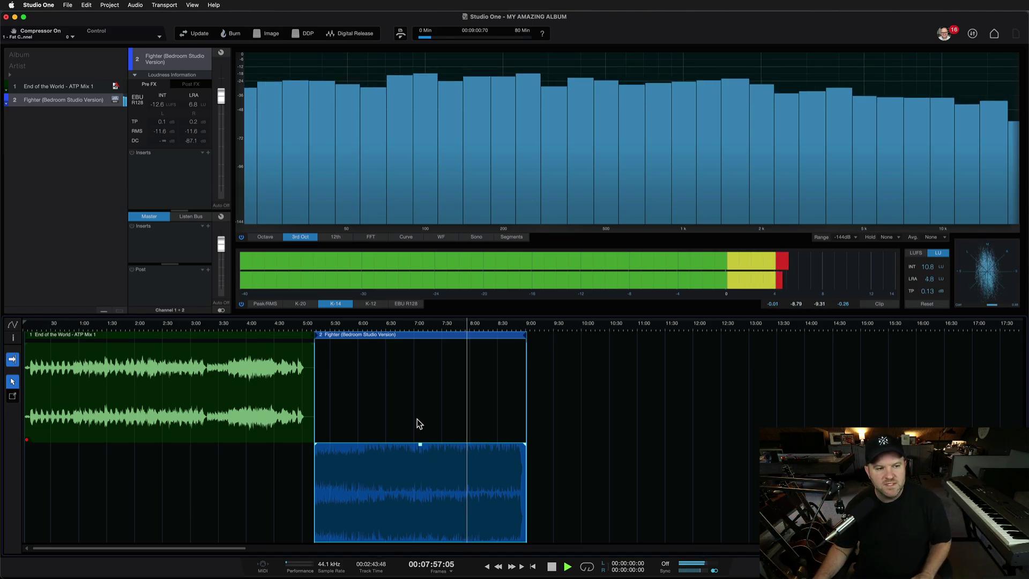
click(455, 420)
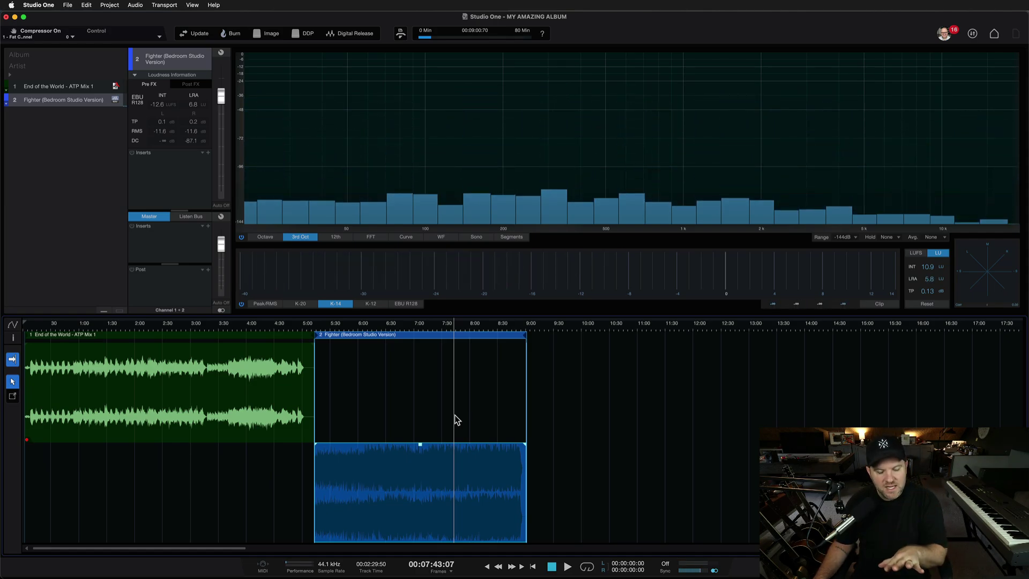
- Inspect the waveforms of Fighter and End of the World up close, selecting each event in turn
scroll(226, 414, up, 3)
scroll(226, 414, up, 1)
click(506, 496)
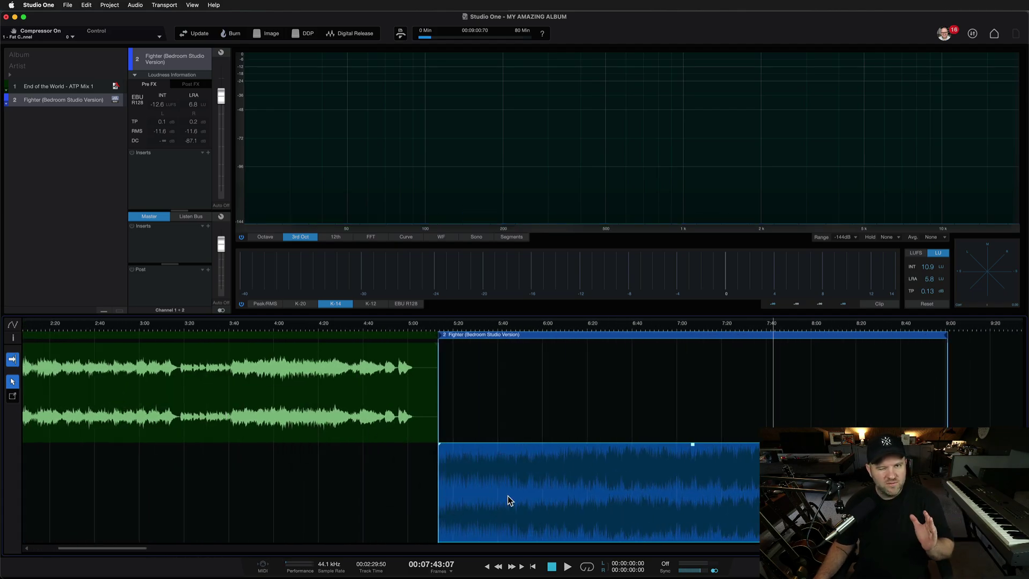
click(260, 410)
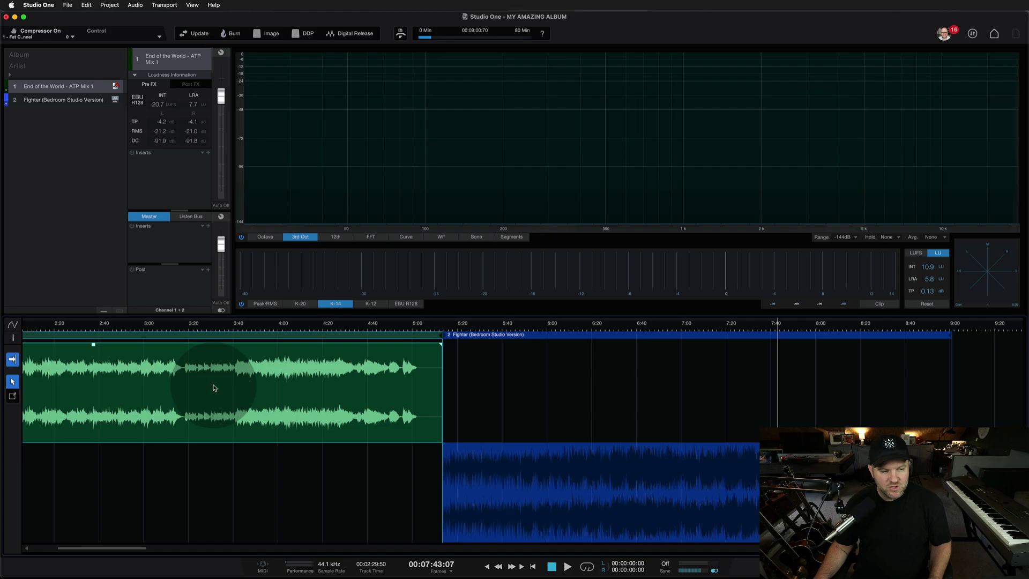
- Try boosting the End of the World event's gain heavily and bringing it back down to about -0.9 dB
scroll(214, 388, up, 1)
scroll(307, 401, down, 4)
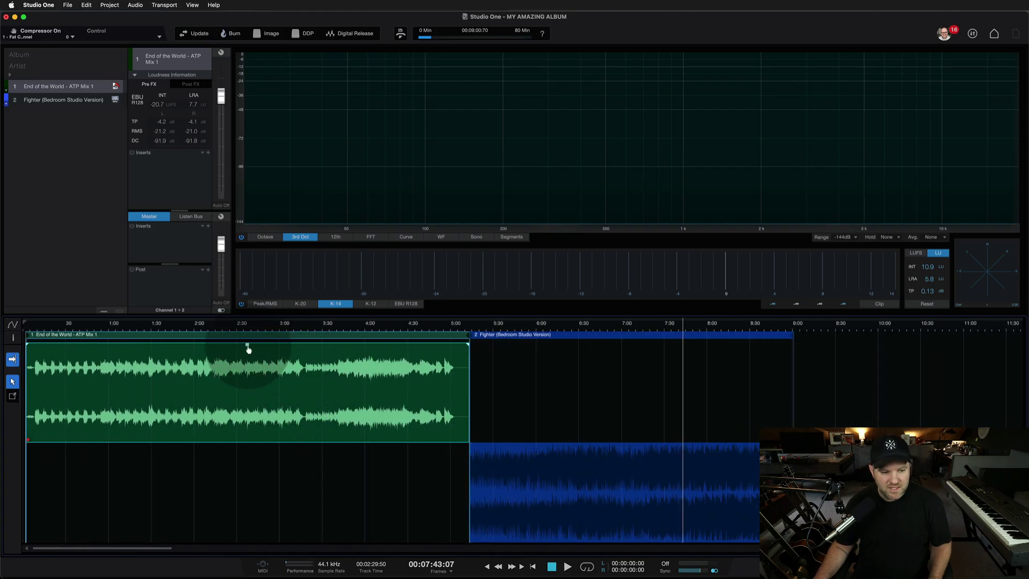
drag(248, 349, 268, 247)
click(287, 363)
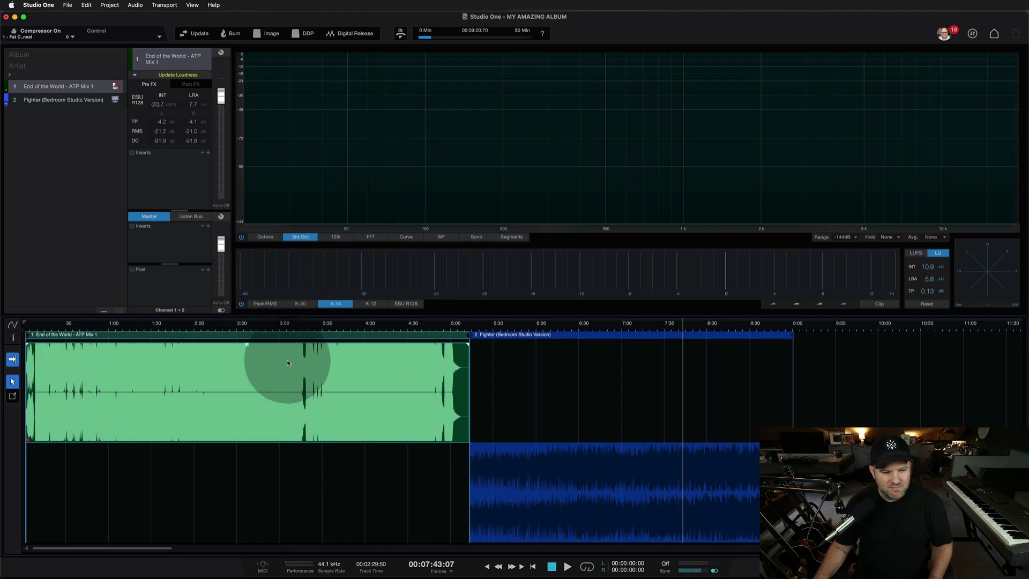
key(super+z)
click(266, 379)
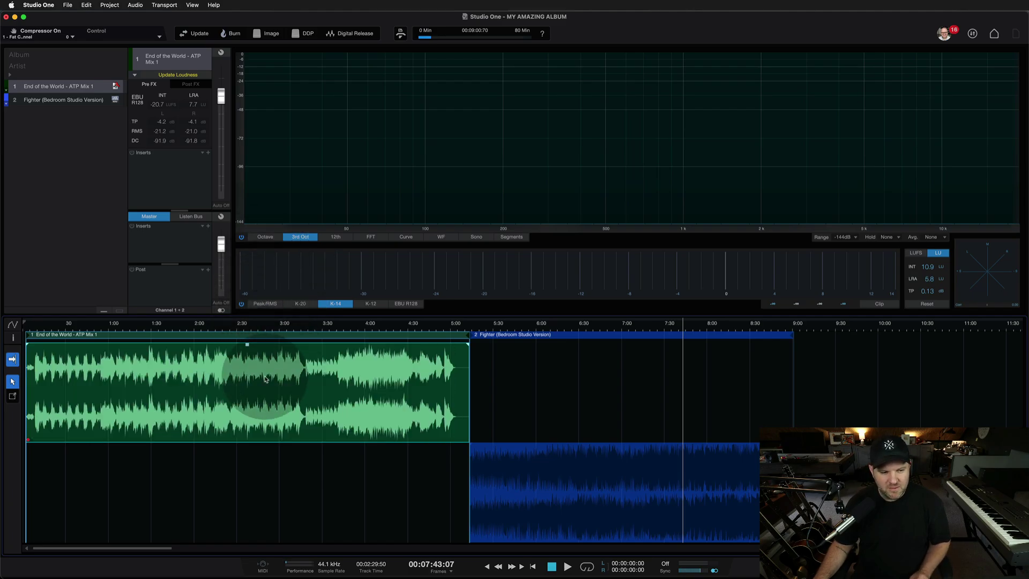
drag(248, 345, 248, 362)
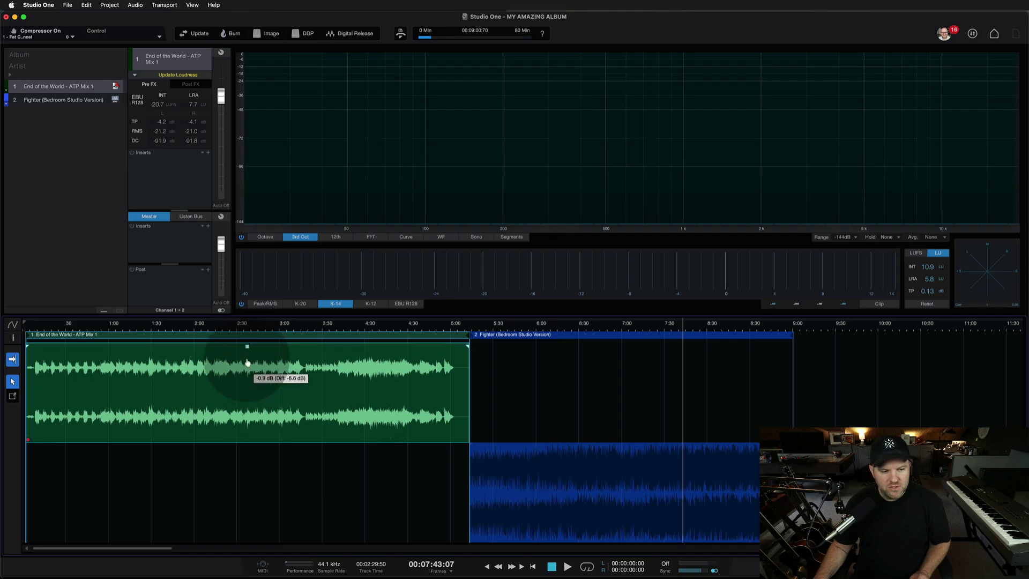
click(248, 411)
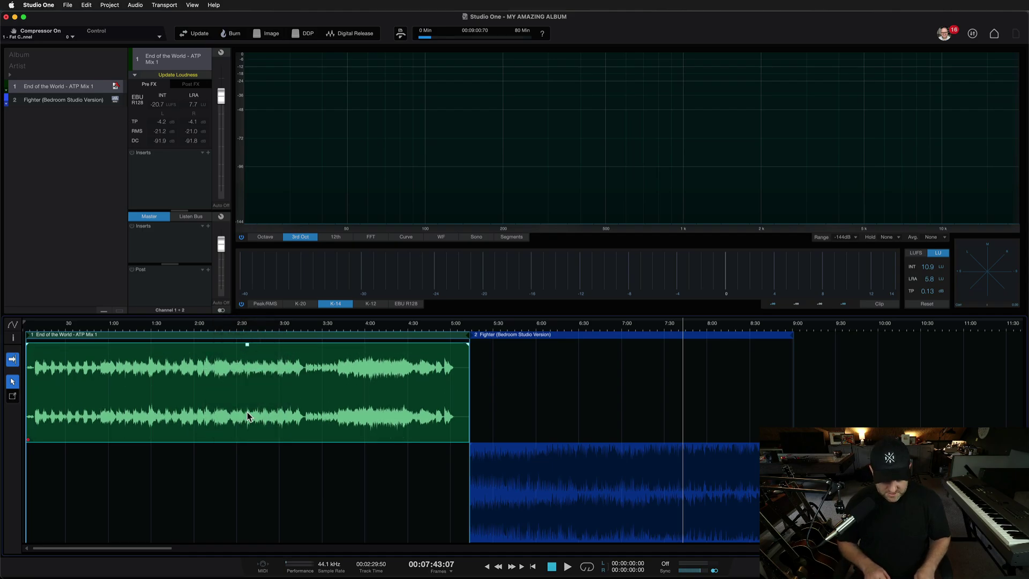
- Normalize the End of the World - ATP Mix 1 event and compare its waveform with the Fighter event
key(super+z)
key(super+shift+z)
key(super+z)
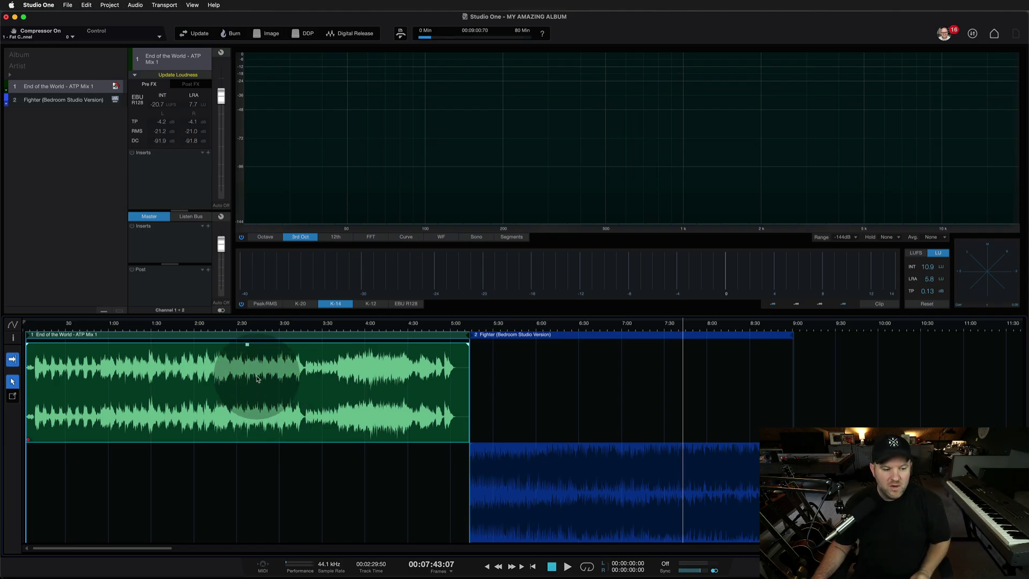
mouse_move(248, 347)
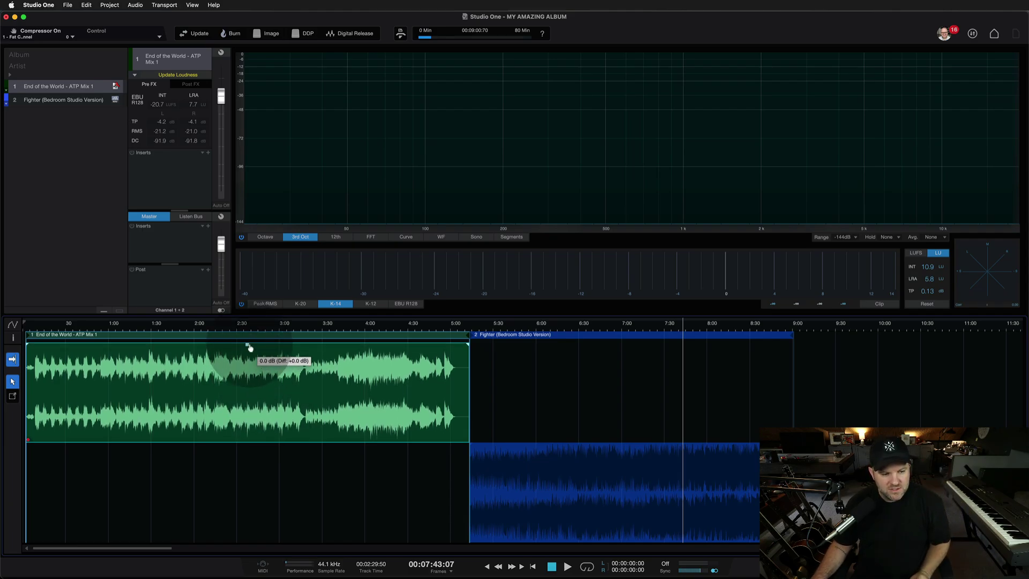
click(687, 508)
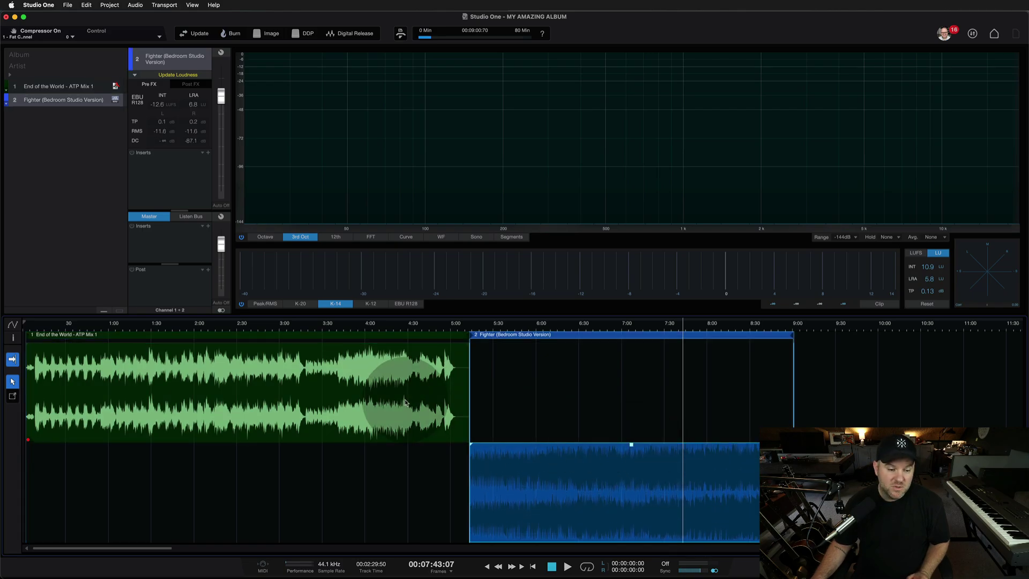
- Enable the gain envelope on the End of the World event and try raising it about 7.3 dB and lowering the song's last part
click(326, 405)
right_click(326, 406)
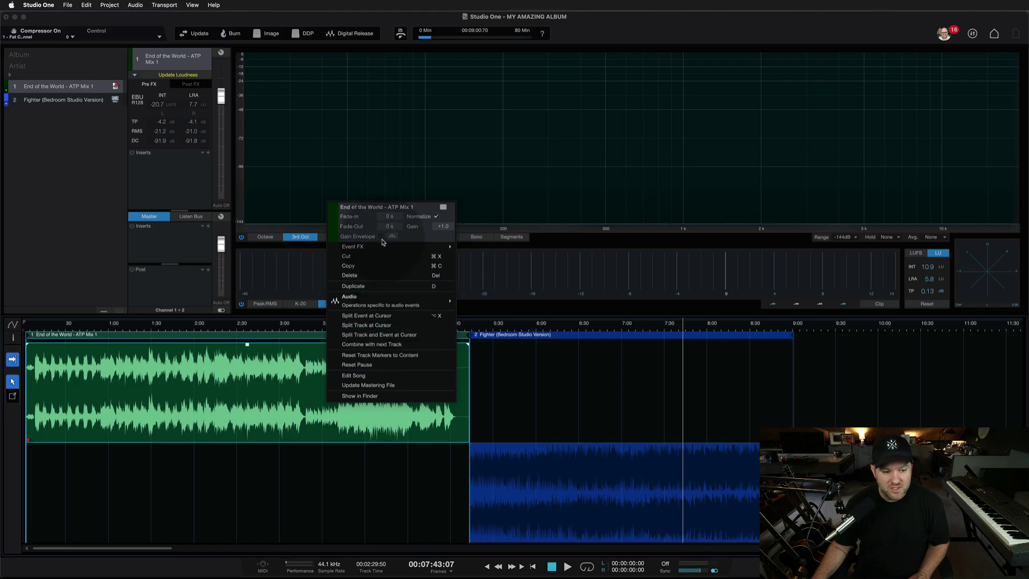
click(247, 388)
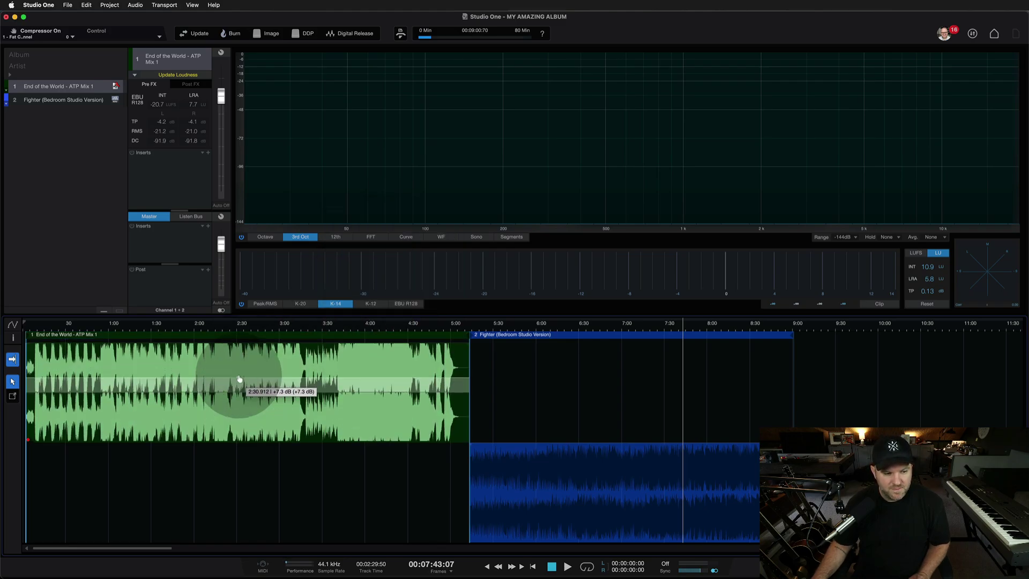
drag(239, 388, 284, 413)
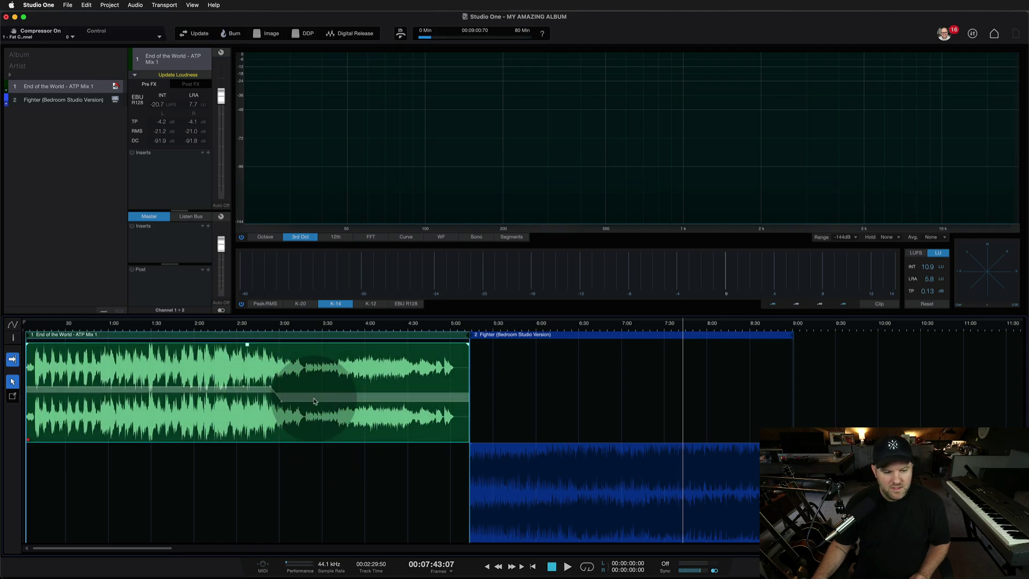
- Undo the gain envelope edits on the End of the World event and turn its gain envelope off
key(ctrl+z)
key(ctrl+z)
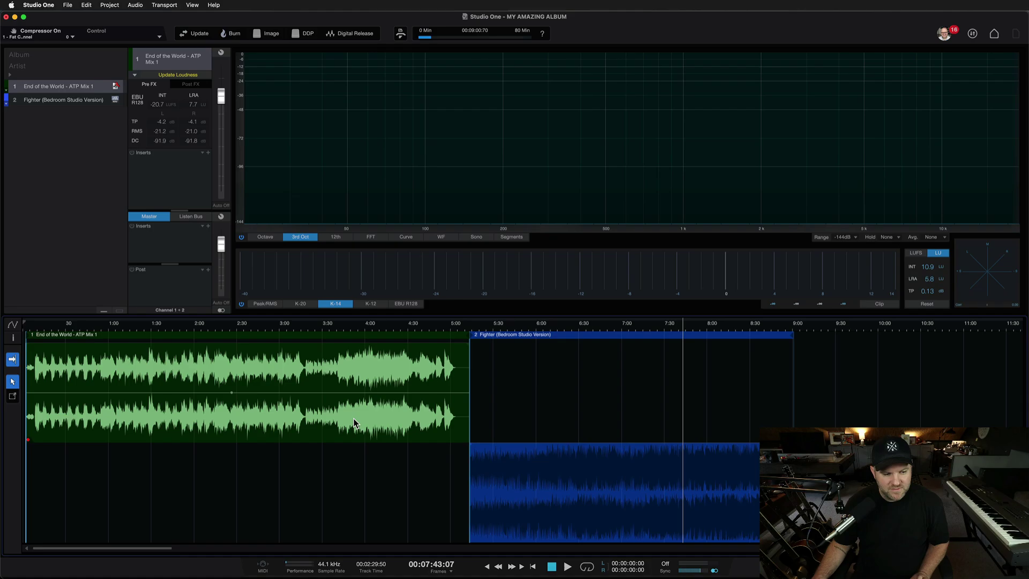
click(291, 422)
right_click(262, 413)
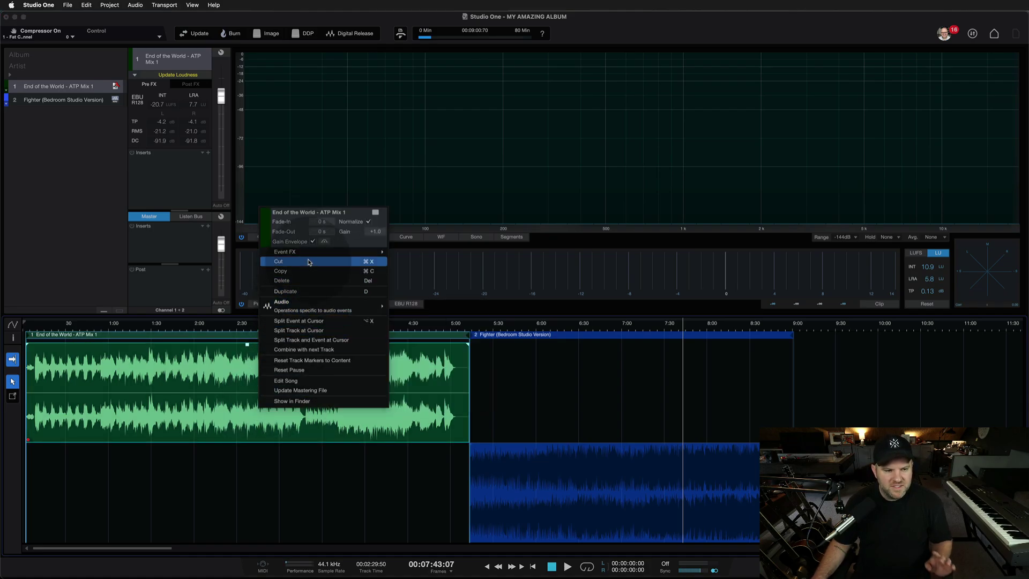
click(194, 408)
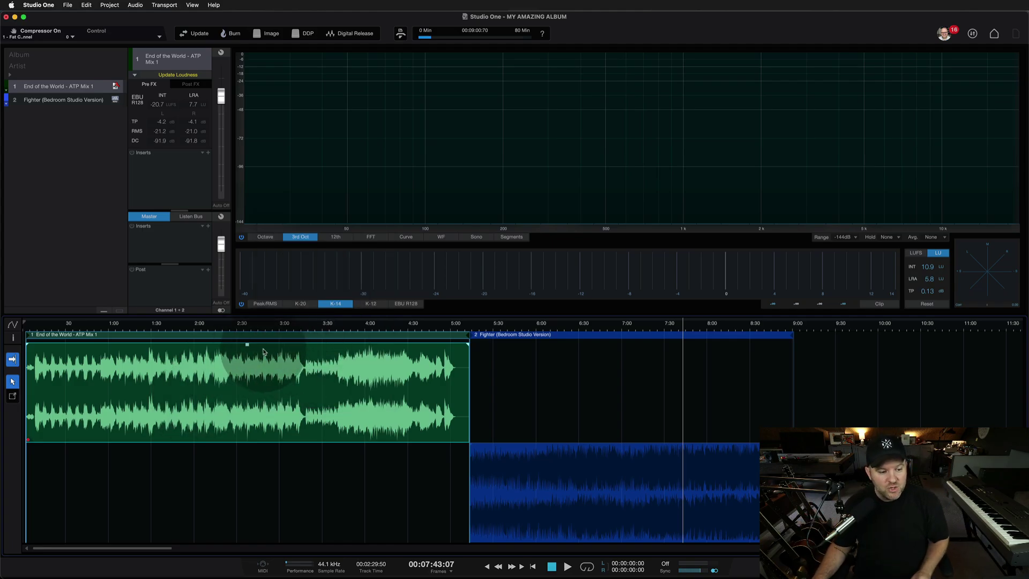
- Add a Mixtool insert to the End of the World - ATP Mix 1 track
click(531, 486)
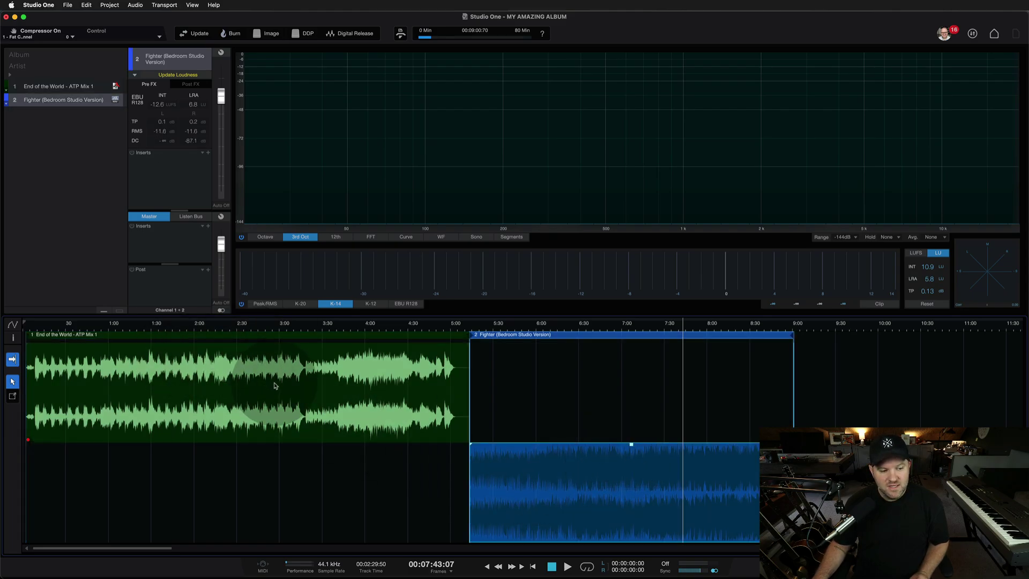
click(257, 365)
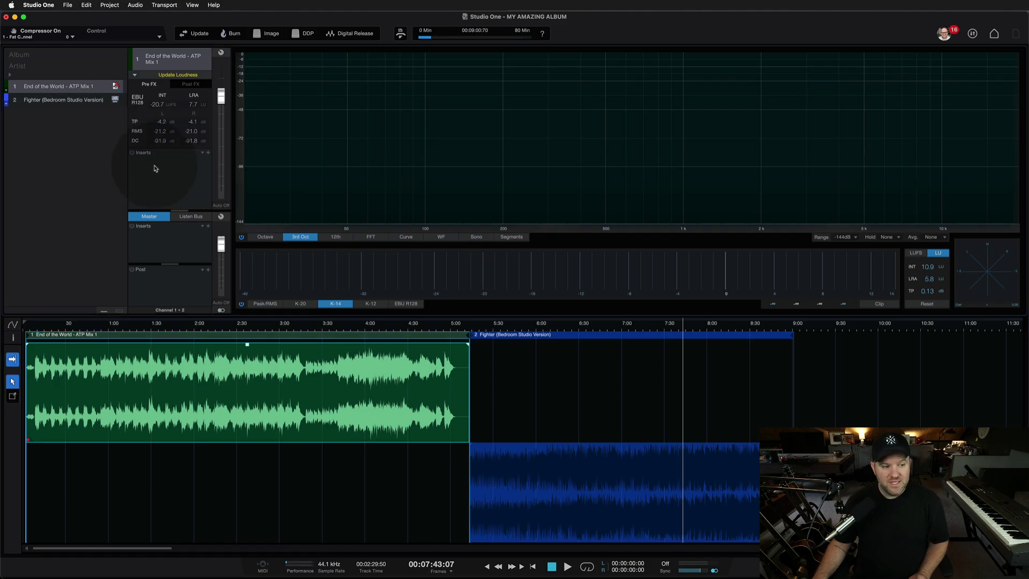
click(209, 152)
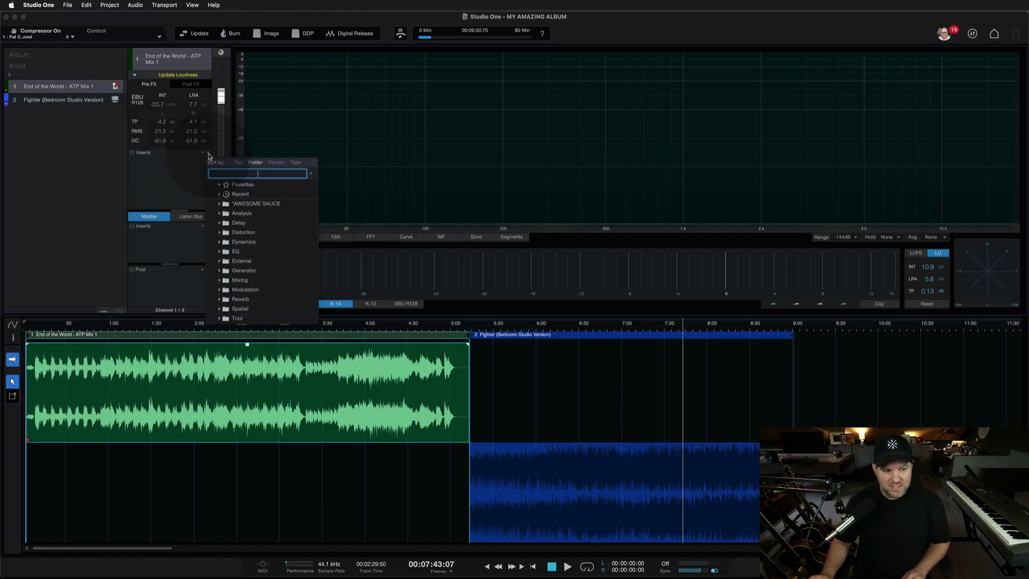
key(Return)
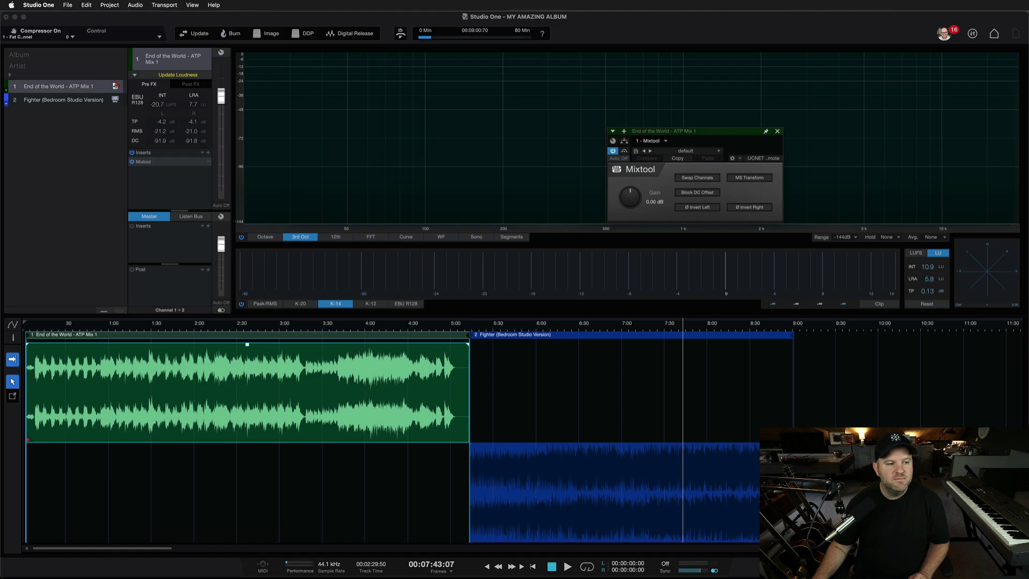
- Copy the Mixtool insert from the End of the World track to the Fighter (Bedroom Studio Version) track
click(144, 75)
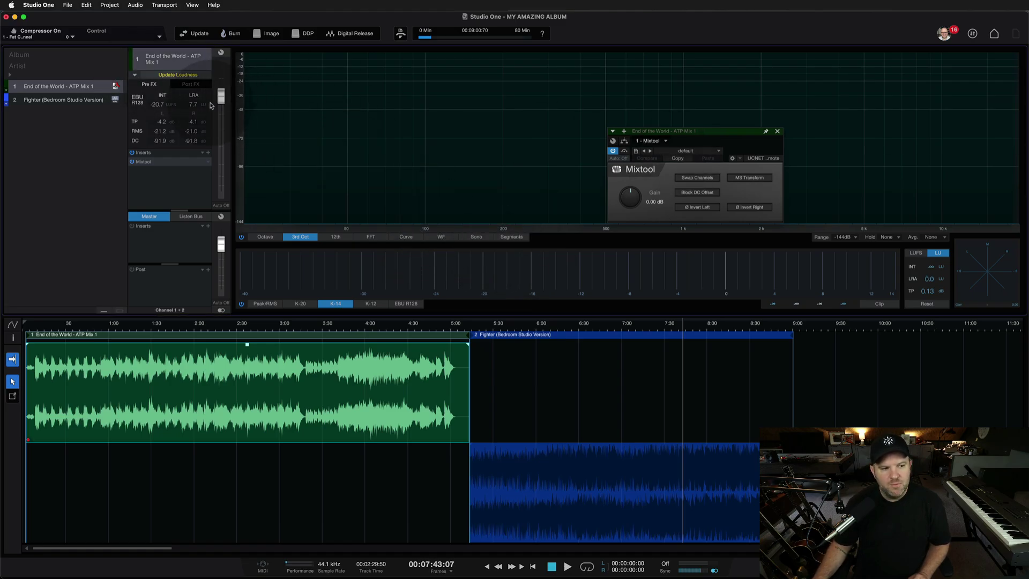
click(97, 100)
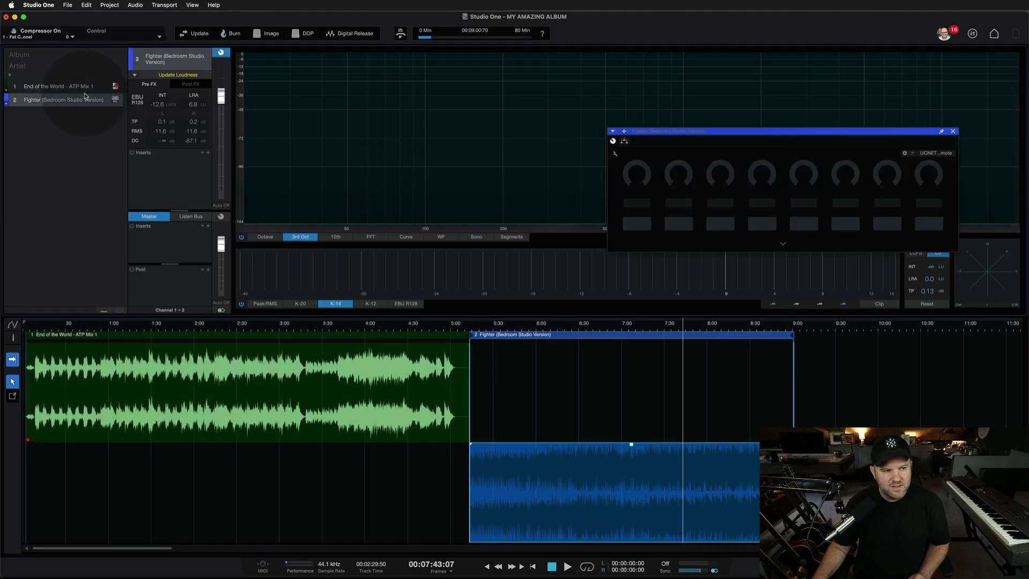
click(97, 86)
drag(142, 162, 69, 105)
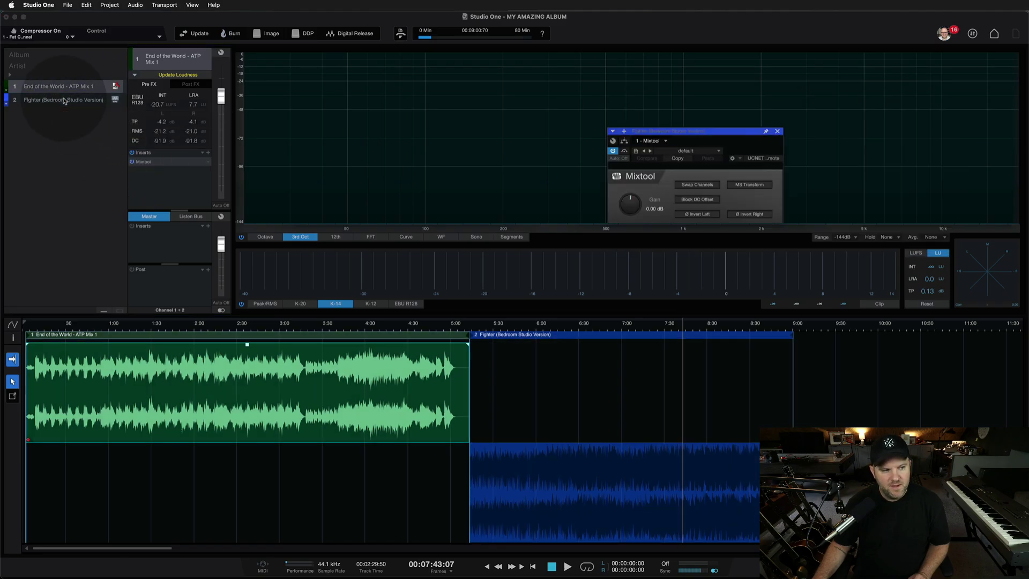
click(87, 101)
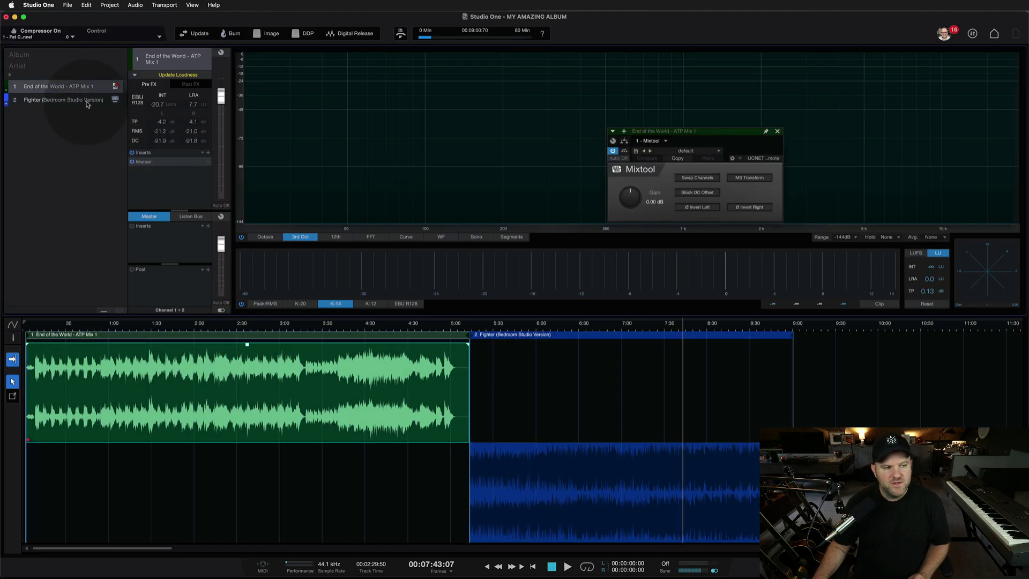
click(87, 101)
- Add a Limiter to the master inserts, set its input gain to 0.00, and close its window
click(208, 225)
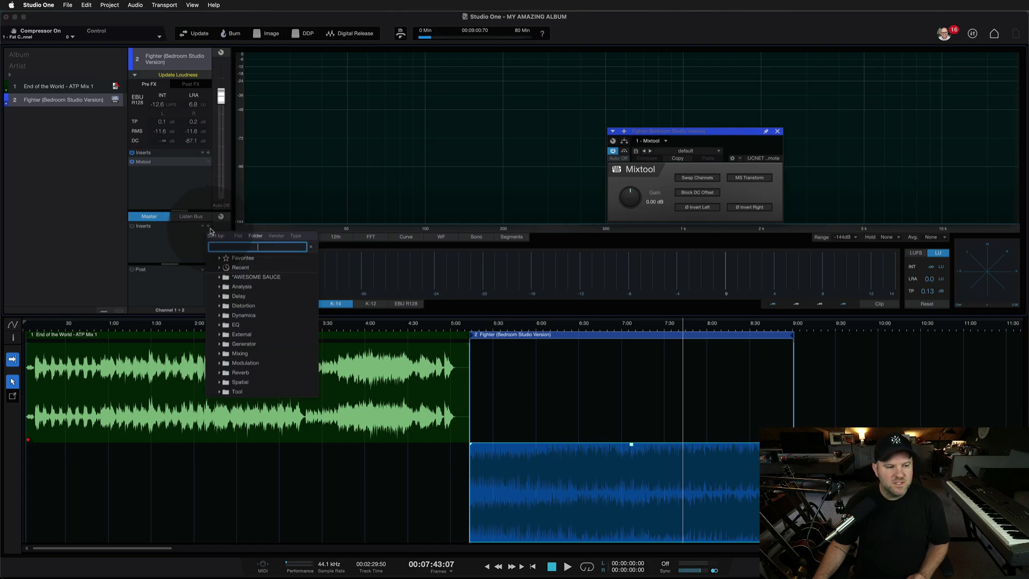
text(lim)
key(Return)
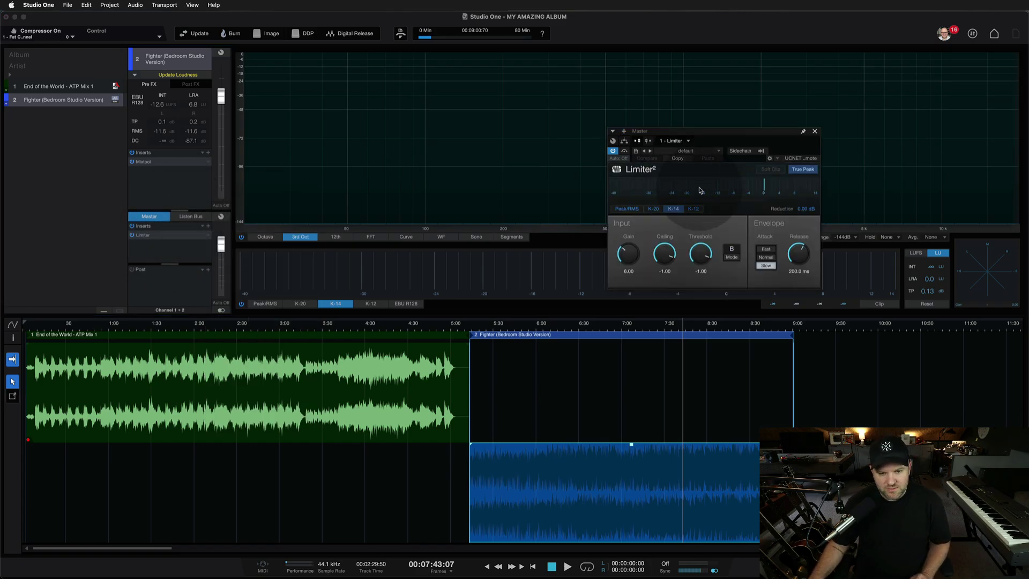
drag(712, 131, 422, 71)
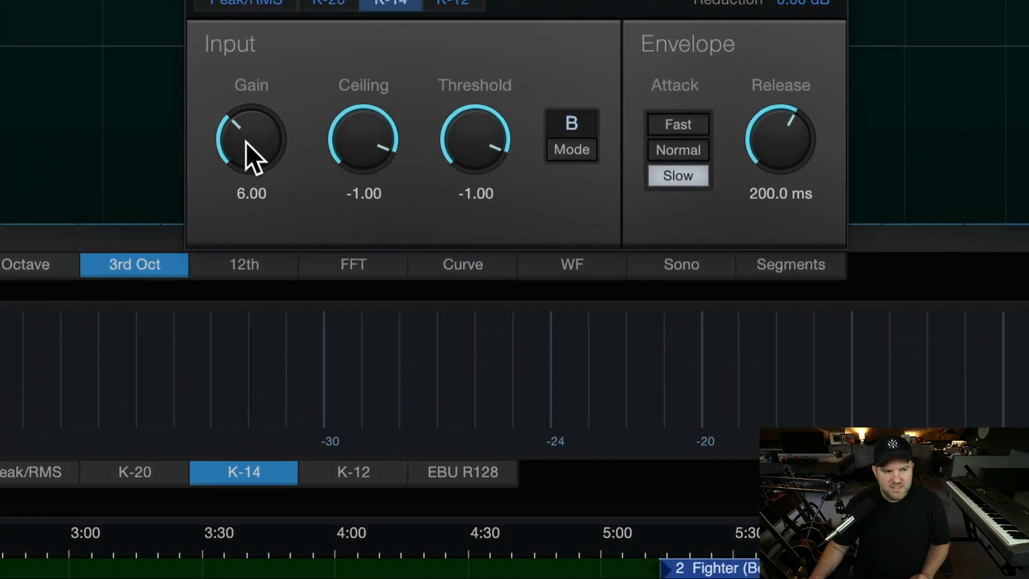
mouse_move(246, 142)
mouse_down()
mouse_move(260, 241)
mouse_move(255, 156)
mouse_up()
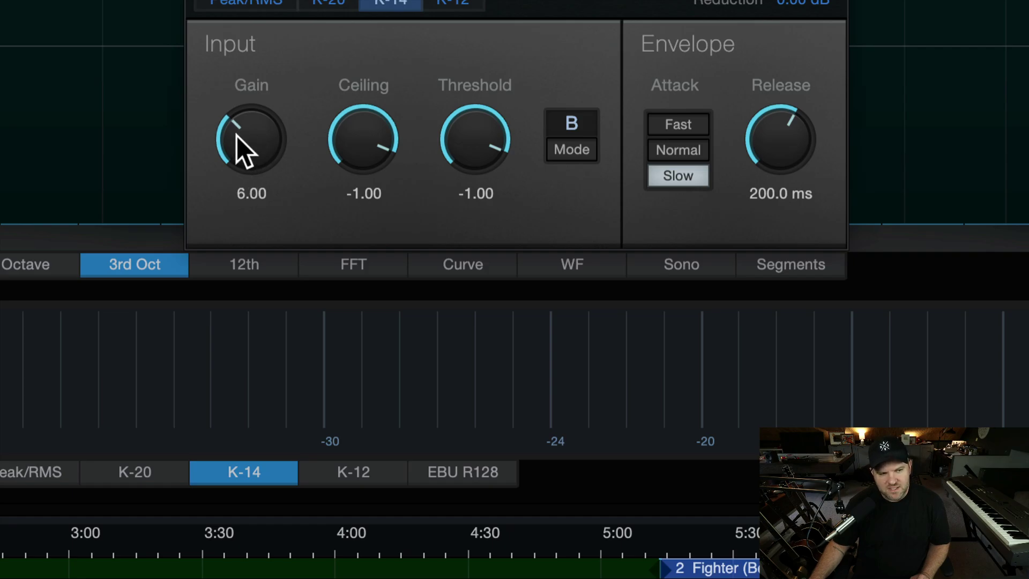
drag(246, 139, 259, 400)
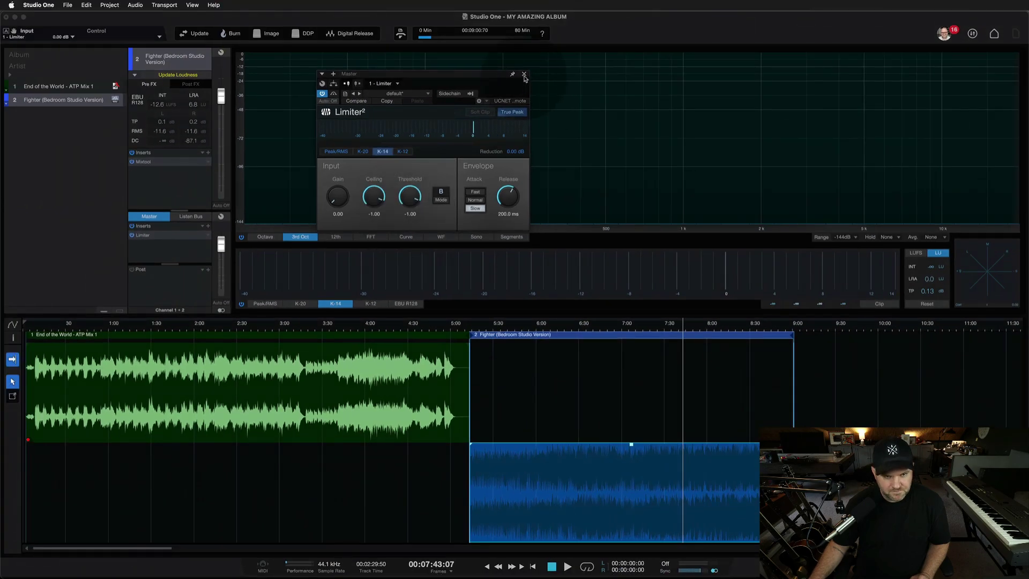
click(525, 74)
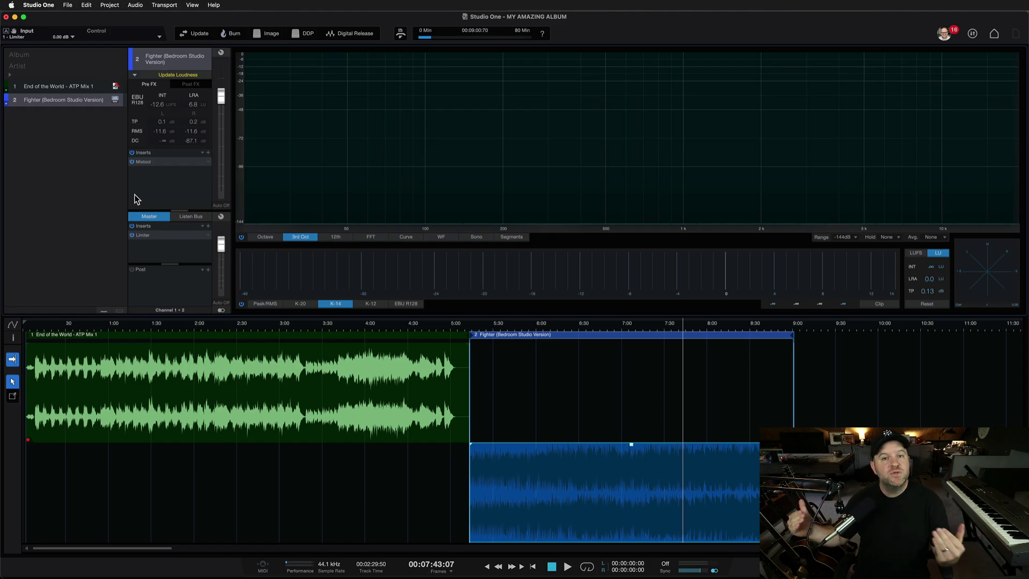
- Open the Mixtool on the End of the World track and audition the song's louder section around 3:50
click(74, 89)
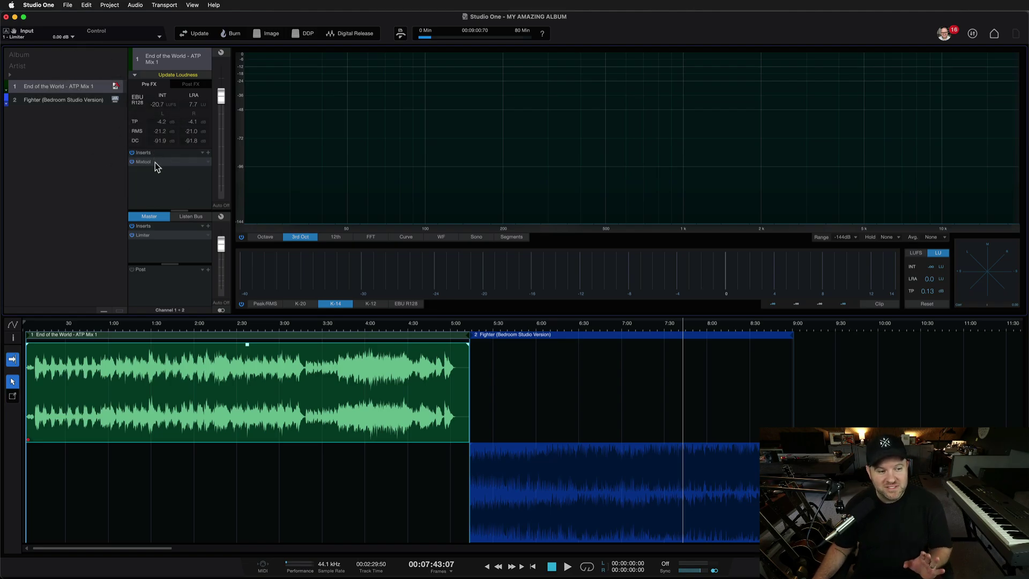
click(156, 163)
drag(686, 136, 496, 133)
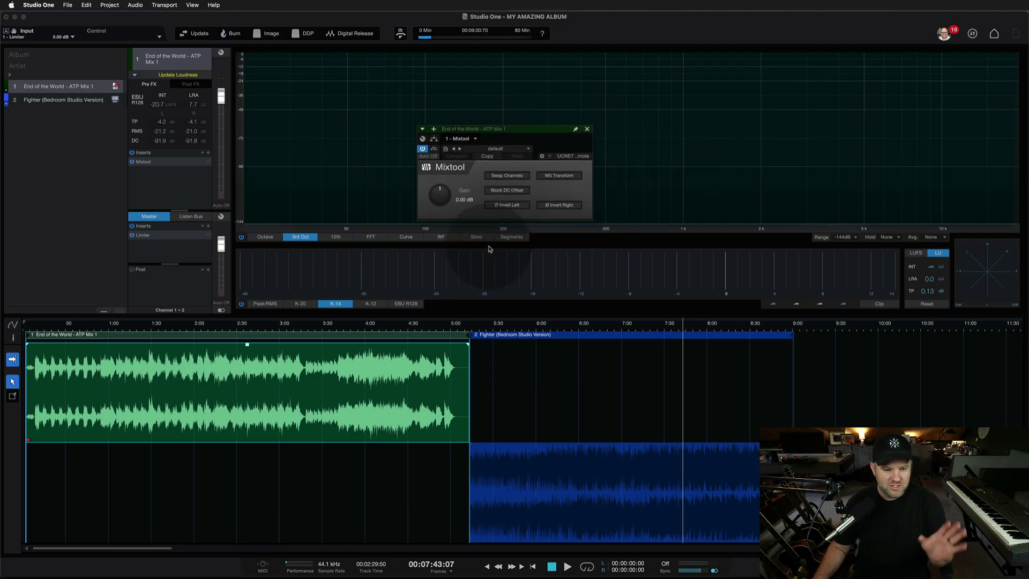
click(354, 327)
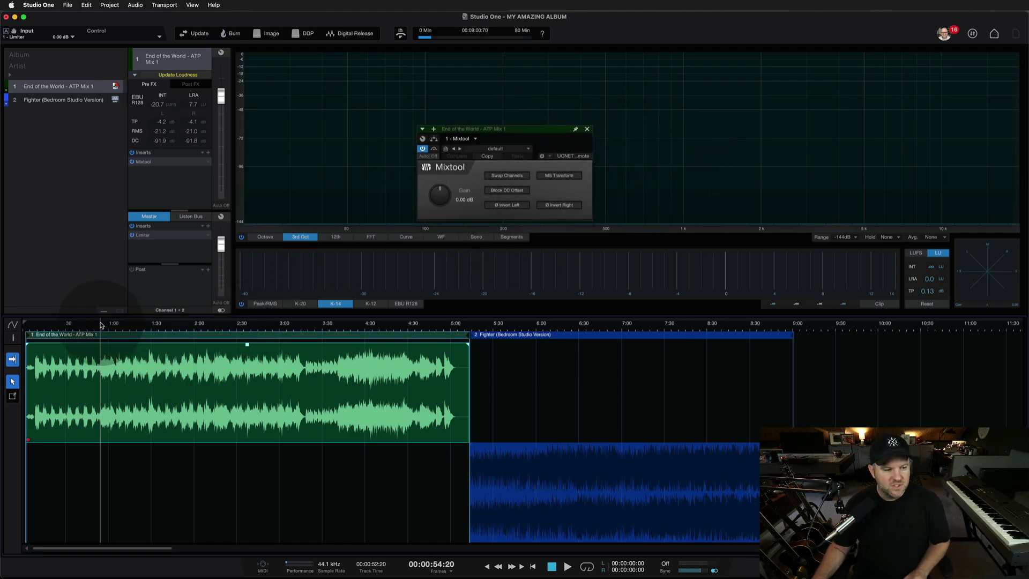
key(space)
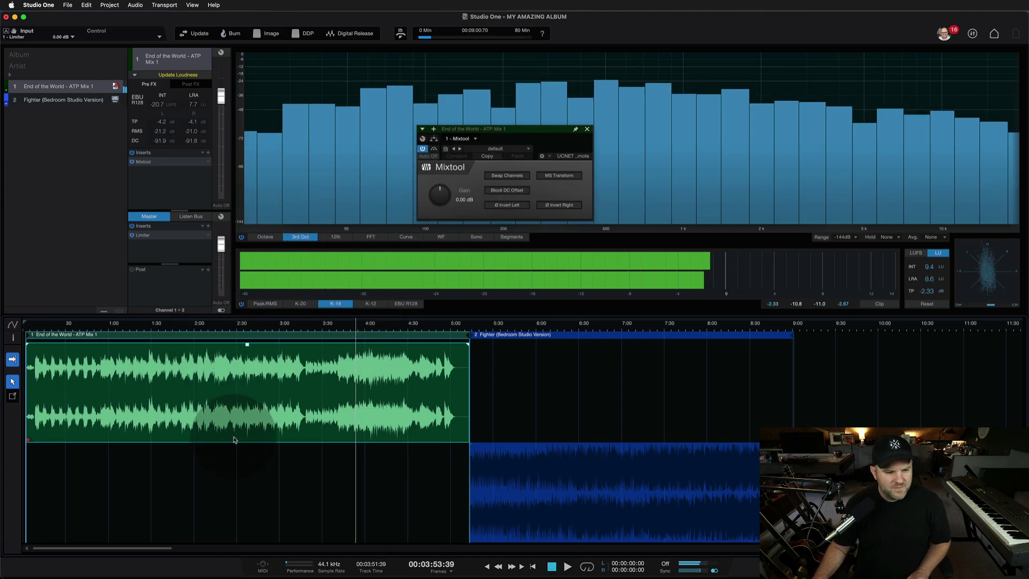
key(space)
- Turn off normalization on the End of the World event and raise its Mixtool gain to about 5.76 dB during playback
right_click(236, 421)
click(214, 420)
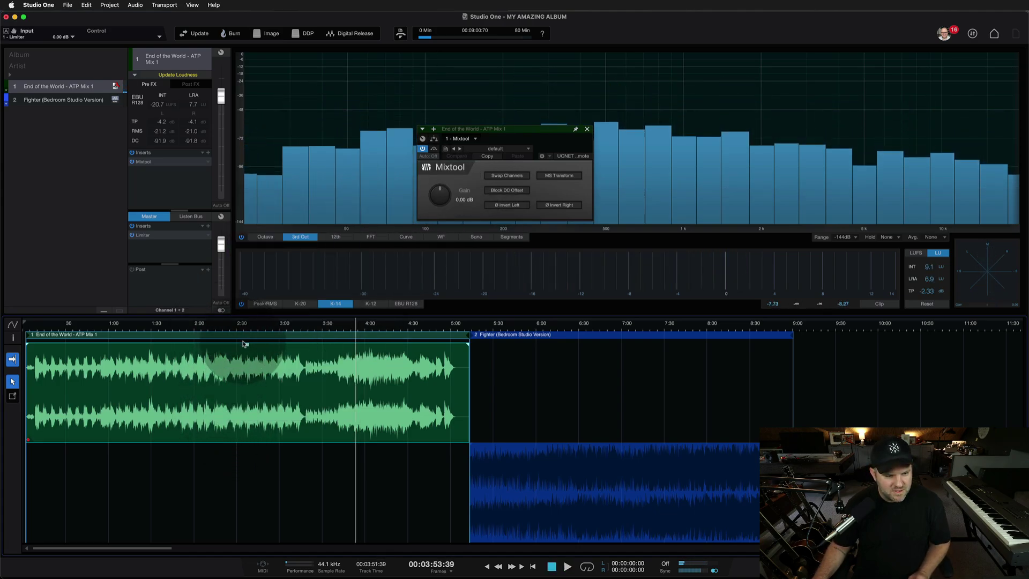
right_click(217, 378)
click(327, 192)
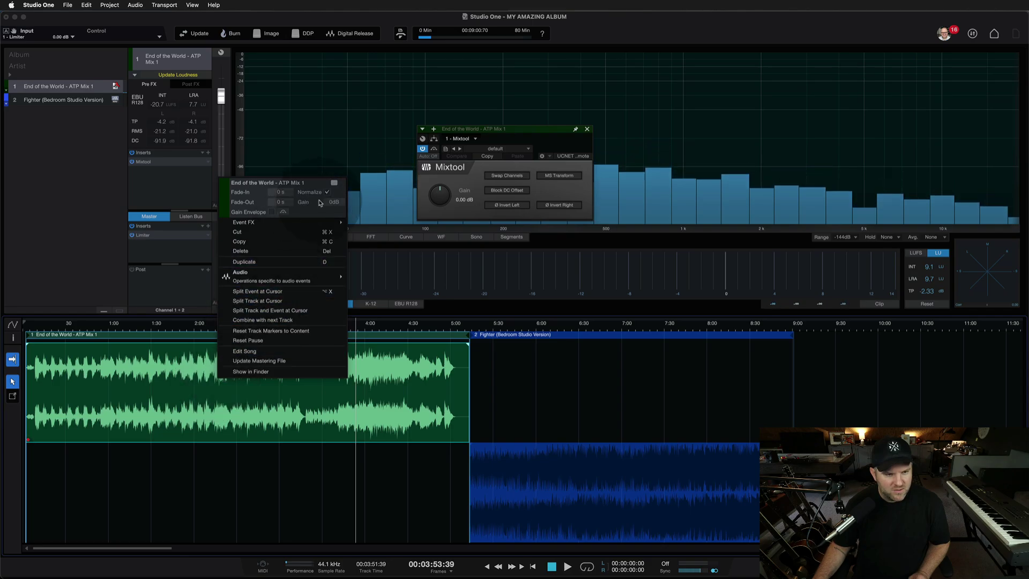
click(106, 467)
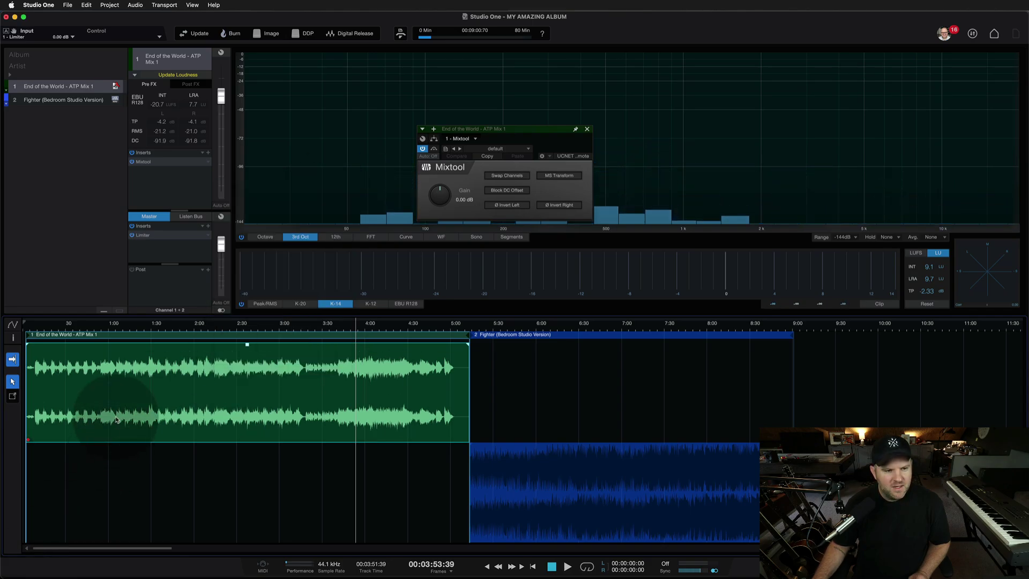
key(space)
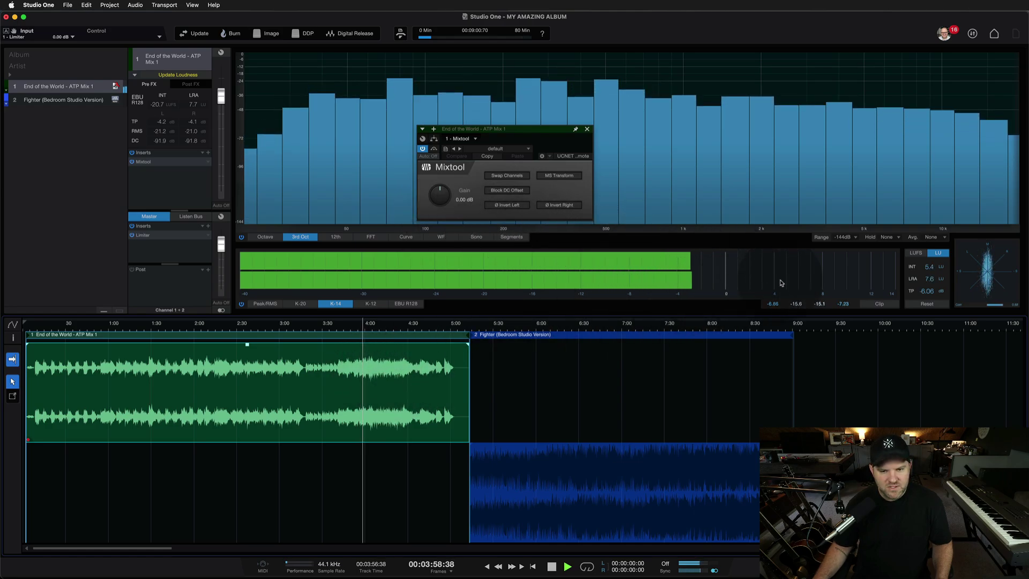
drag(439, 194, 445, 185)
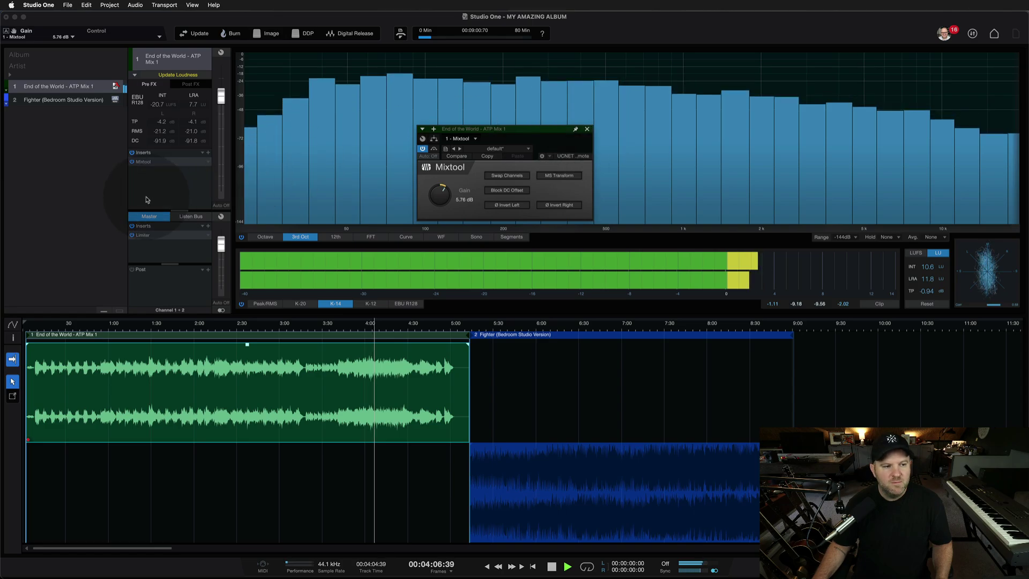
- Play the Fighter song from about 7:30 to compare its level, and close the Mixtool window
click(621, 373)
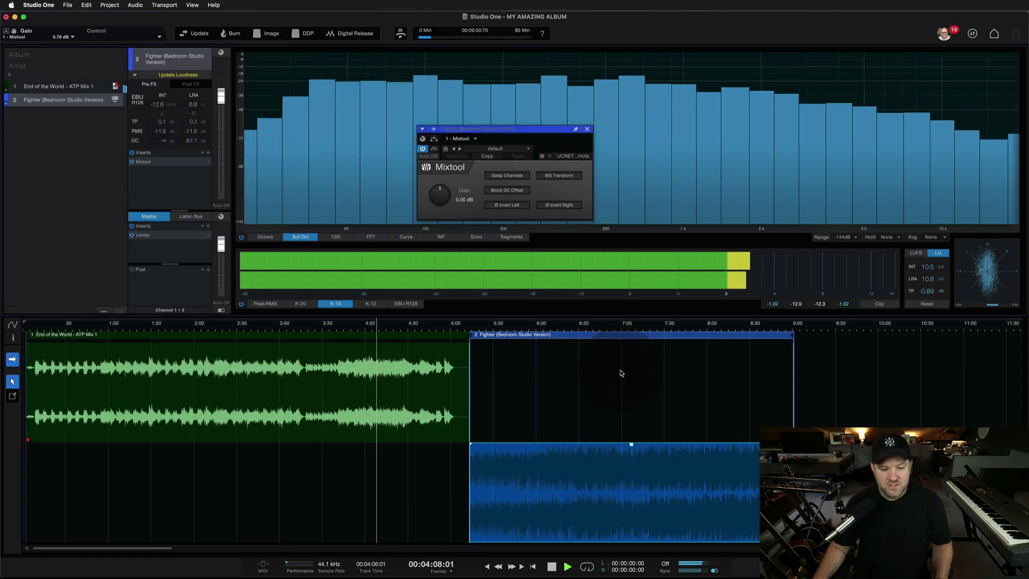
click(669, 326)
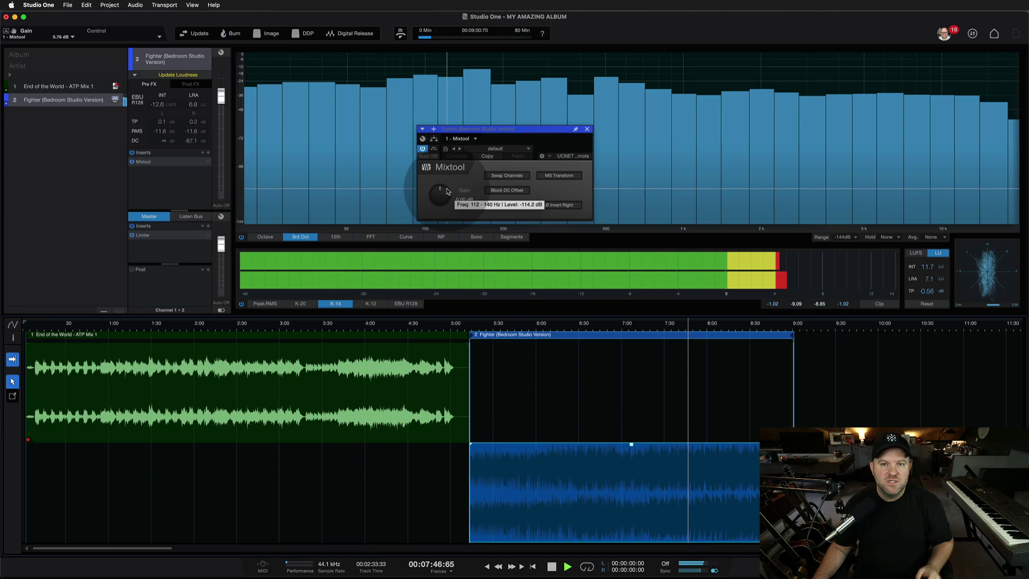
click(588, 129)
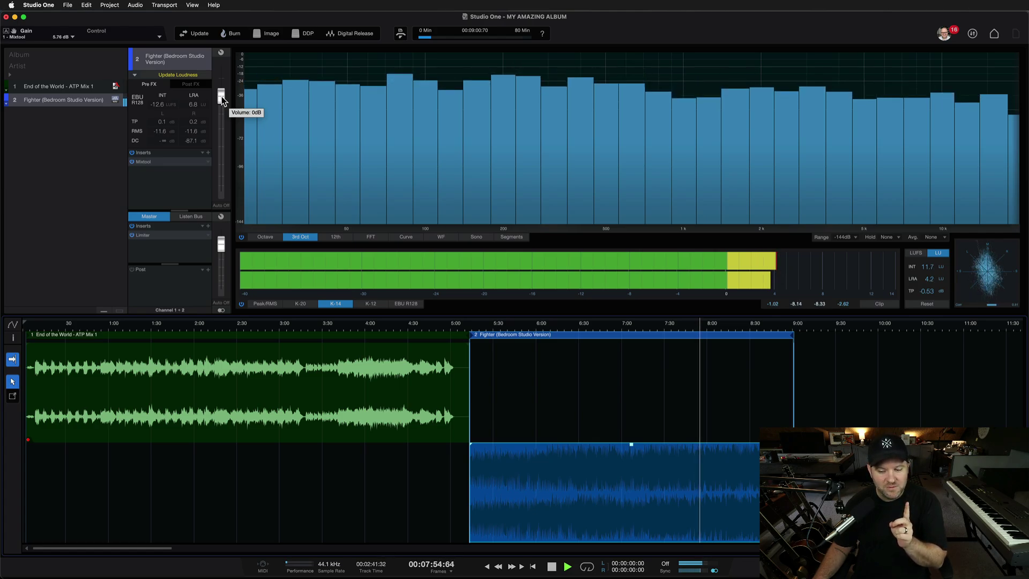
- Try pulling the End of the World track's volume fully down and bringing it back to 0 dB while playing from about 2:26
drag(222, 100, 225, 214)
key(Up)
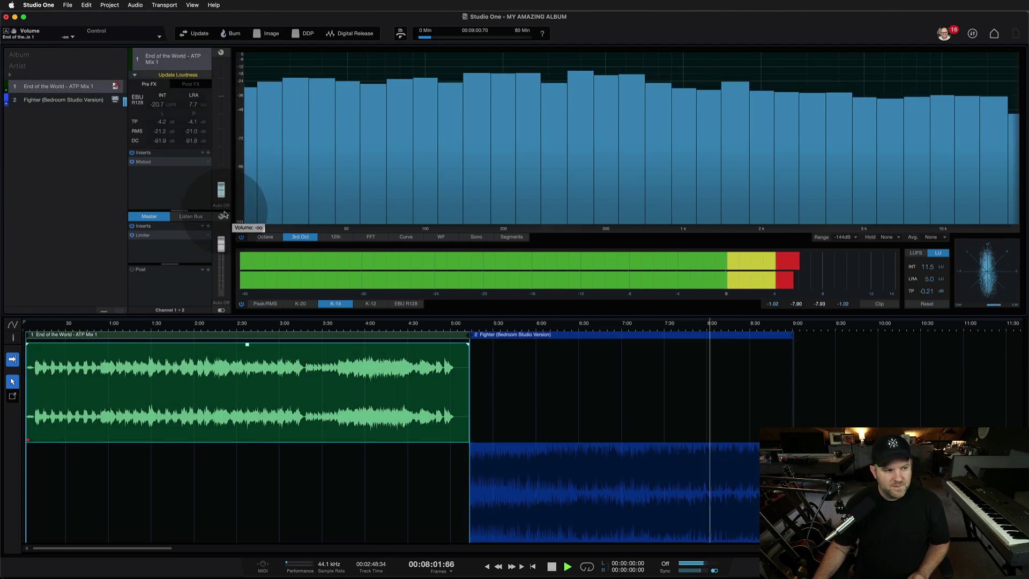
click(232, 332)
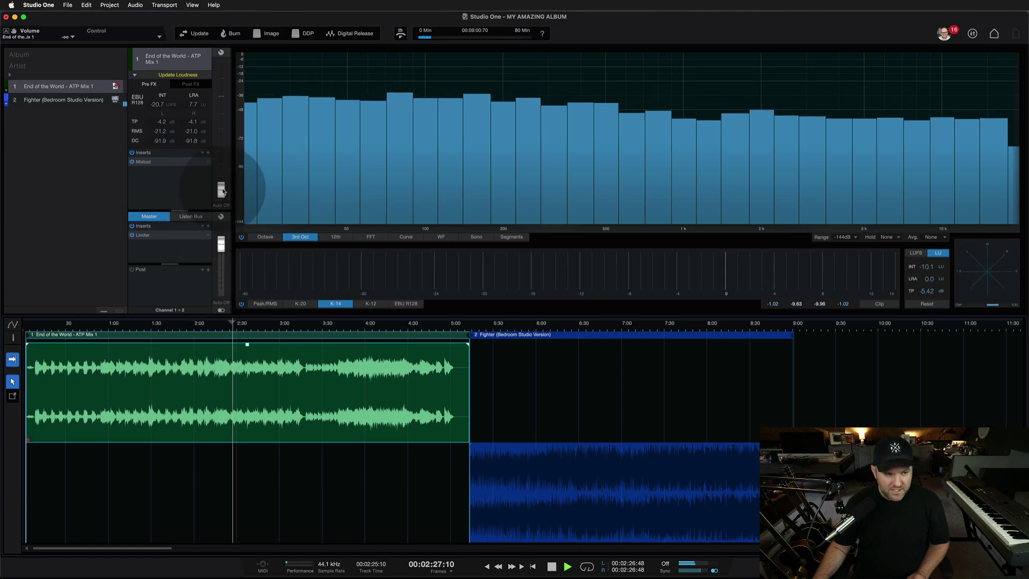
drag(220, 191, 227, 114)
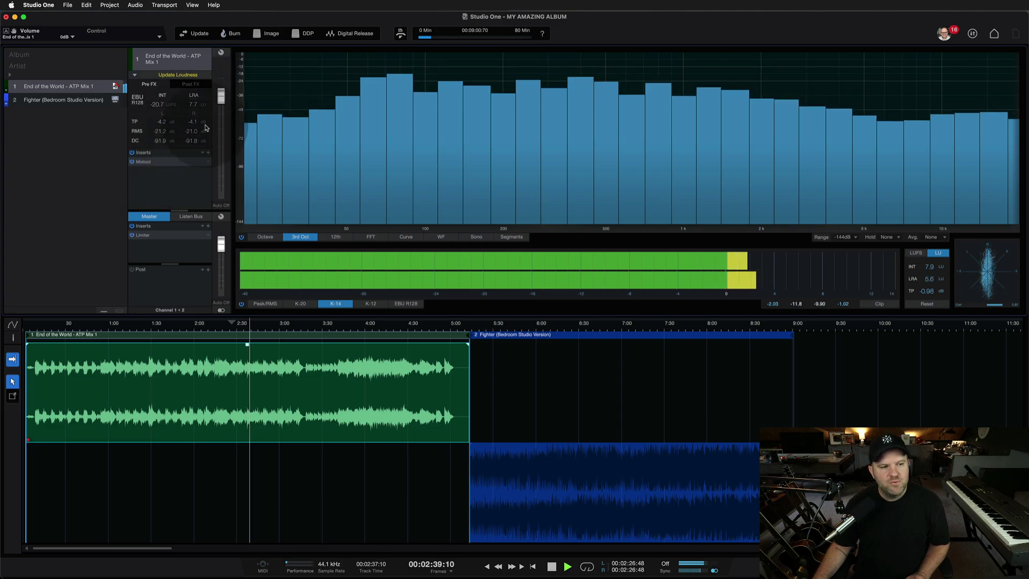
- Try lowering the End of the World track's volume to -1.2 dB and -2.3 dB, and reset it to 0 dB
click(139, 164)
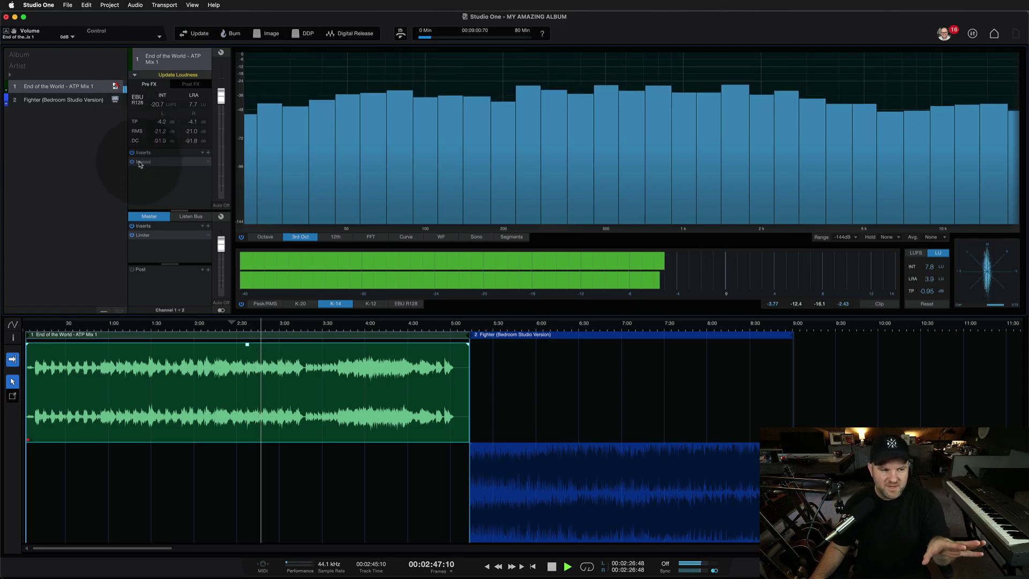
mouse_move(221, 97)
mouse_down()
mouse_move(224, 108)
mouse_move(226, 84)
mouse_up()
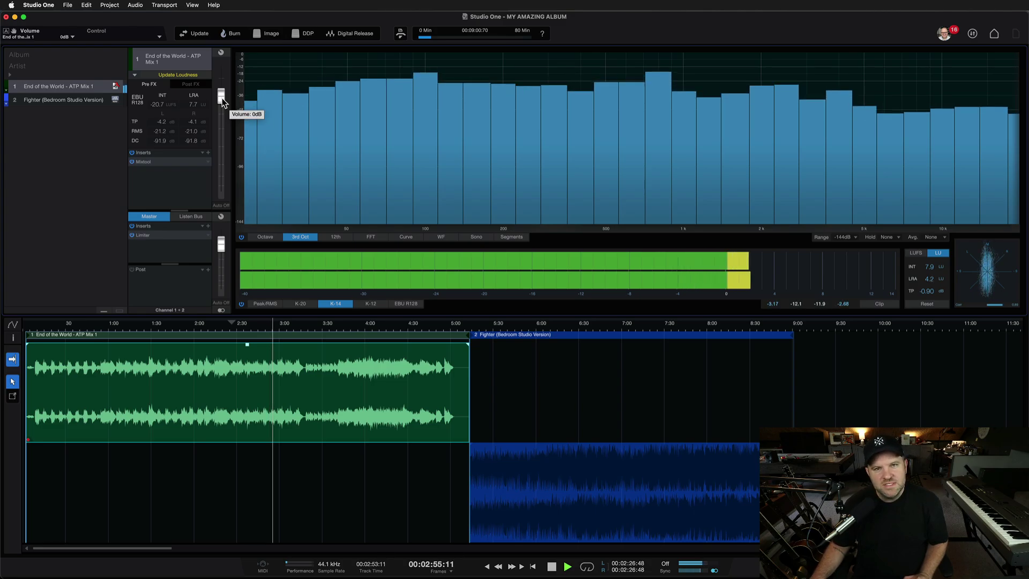
drag(222, 103, 222, 105)
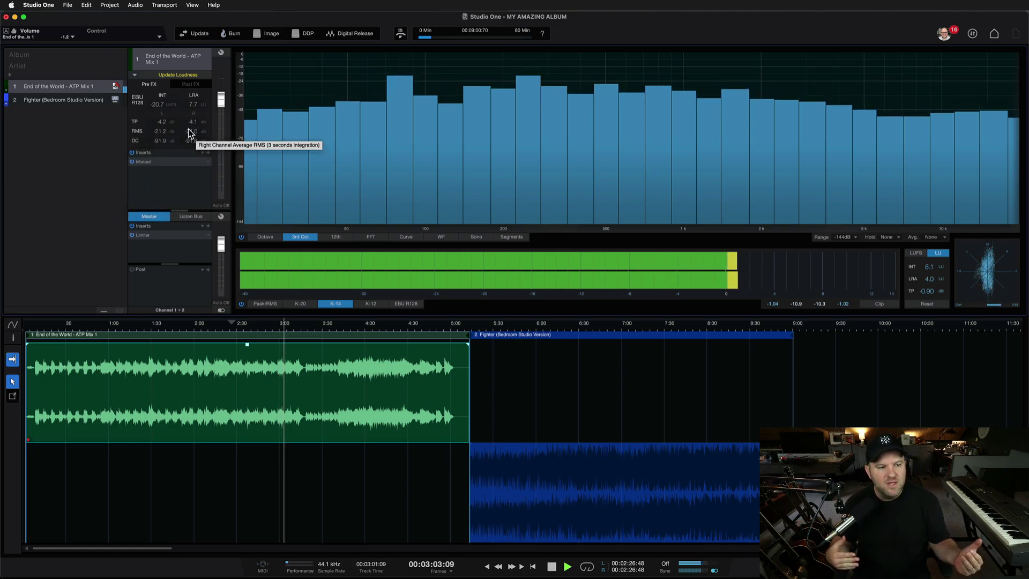
mouse_move(223, 95)
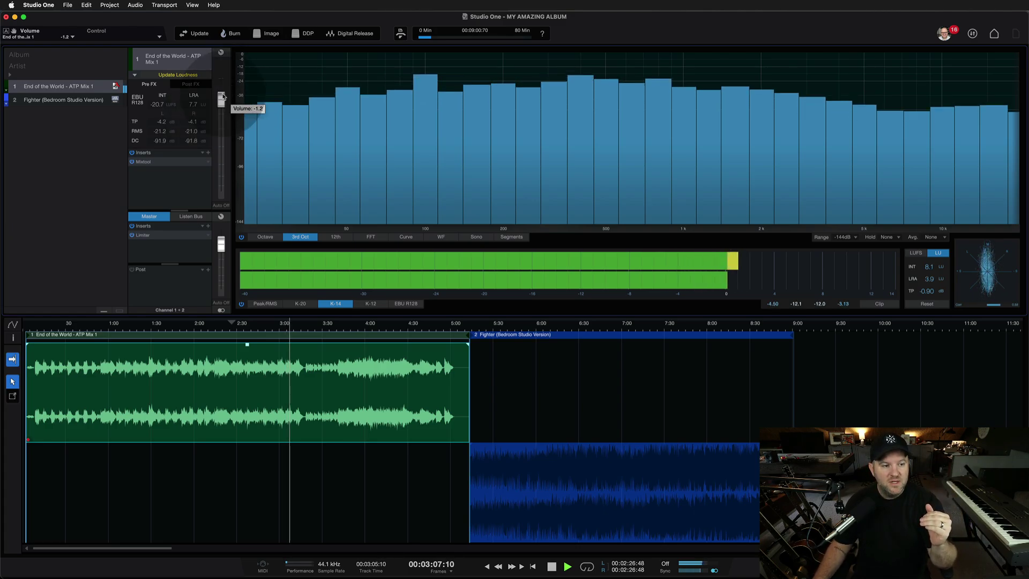
drag(223, 95, 223, 99)
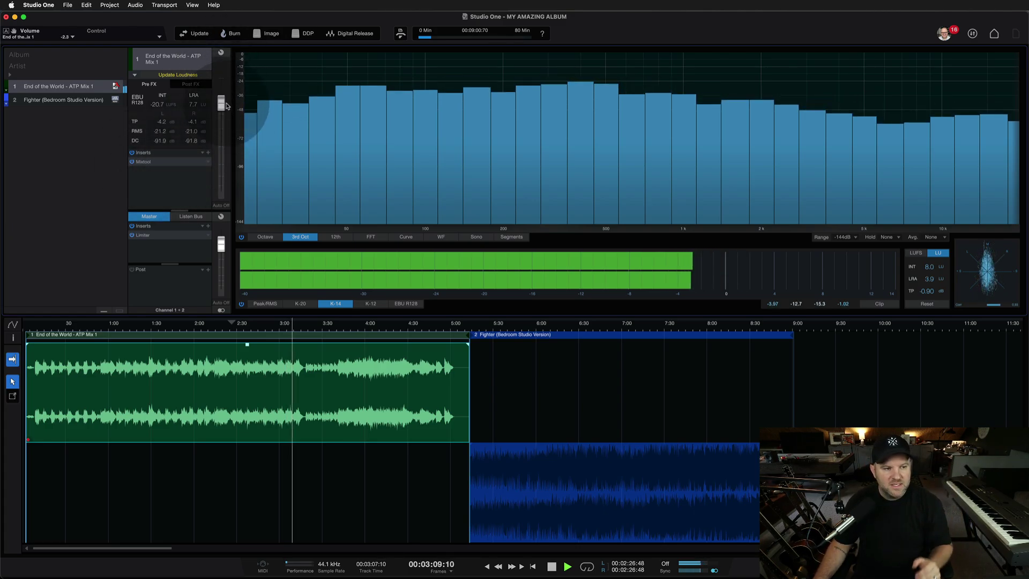
alt+click(220, 96)
drag(220, 95, 223, 107)
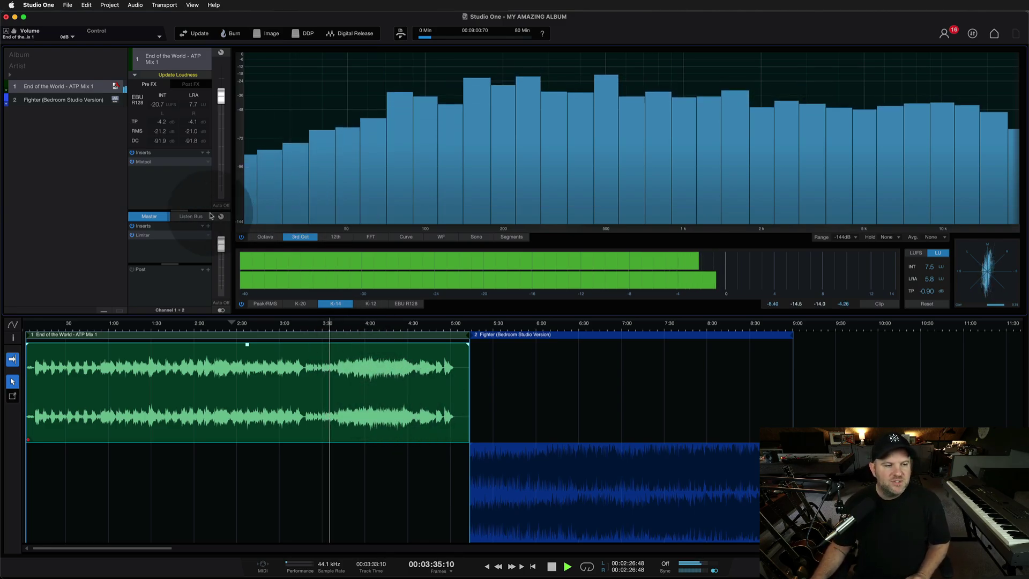
- Set the End of the World track's Mixtool gain to about 8.16 dB while playing from about 3:20, and close the Mixtool window
click(381, 330)
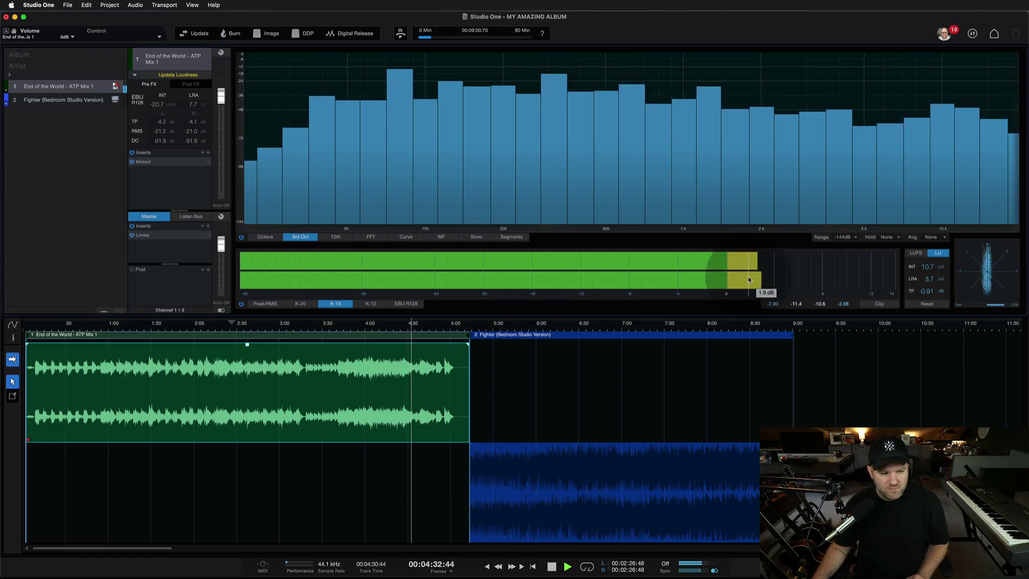
click(314, 325)
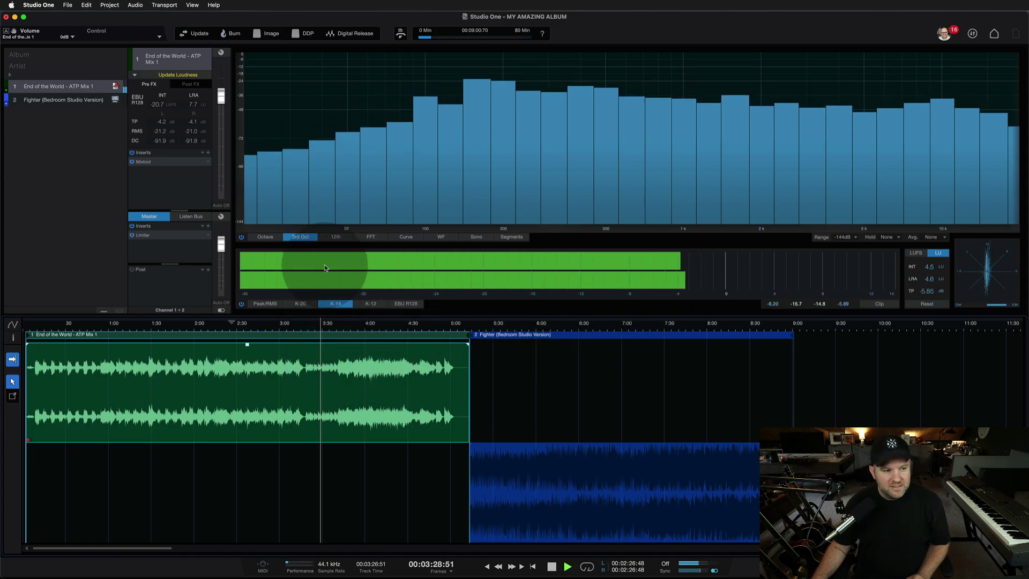
click(143, 161)
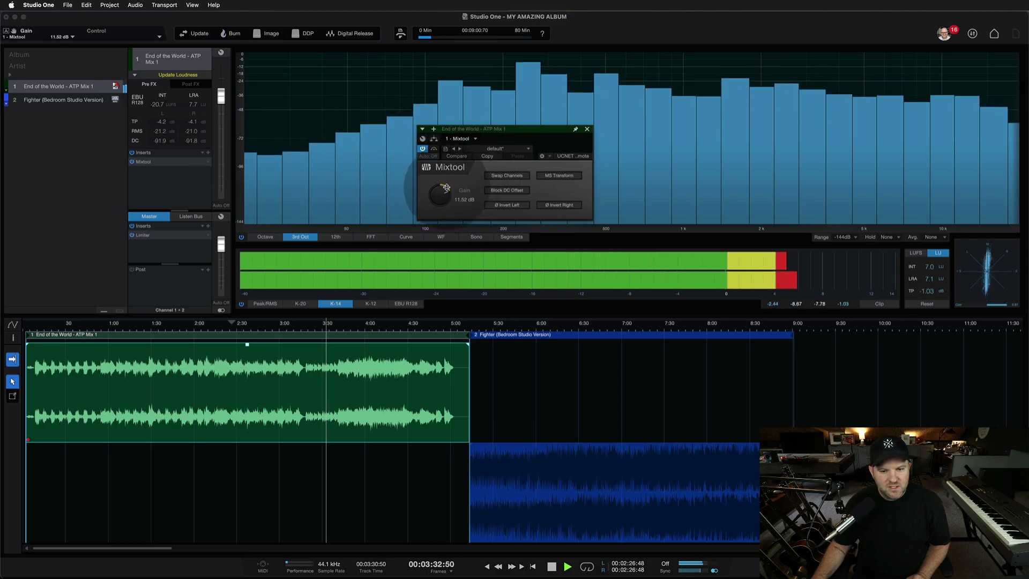
drag(446, 187, 445, 183)
click(573, 130)
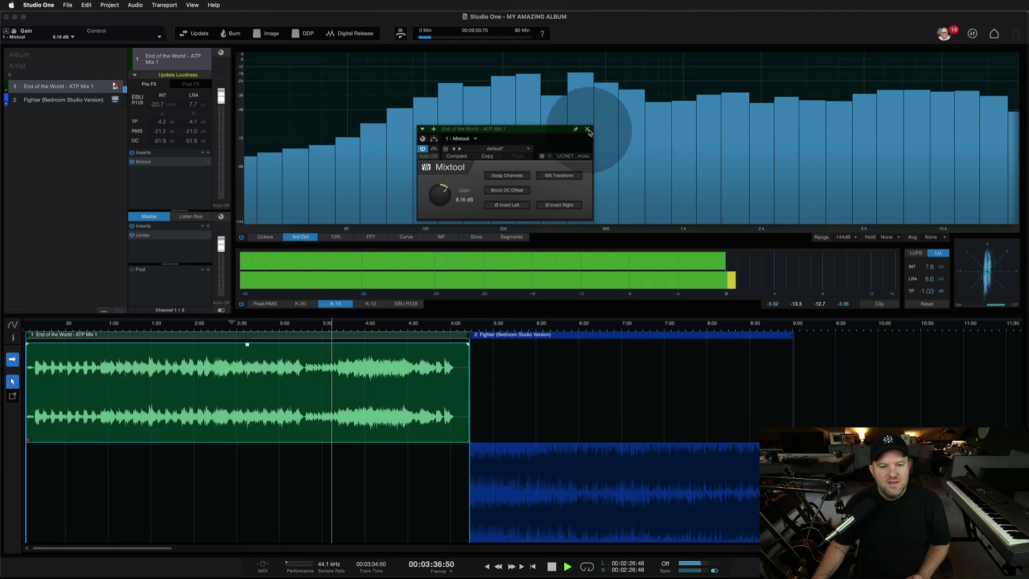
click(587, 129)
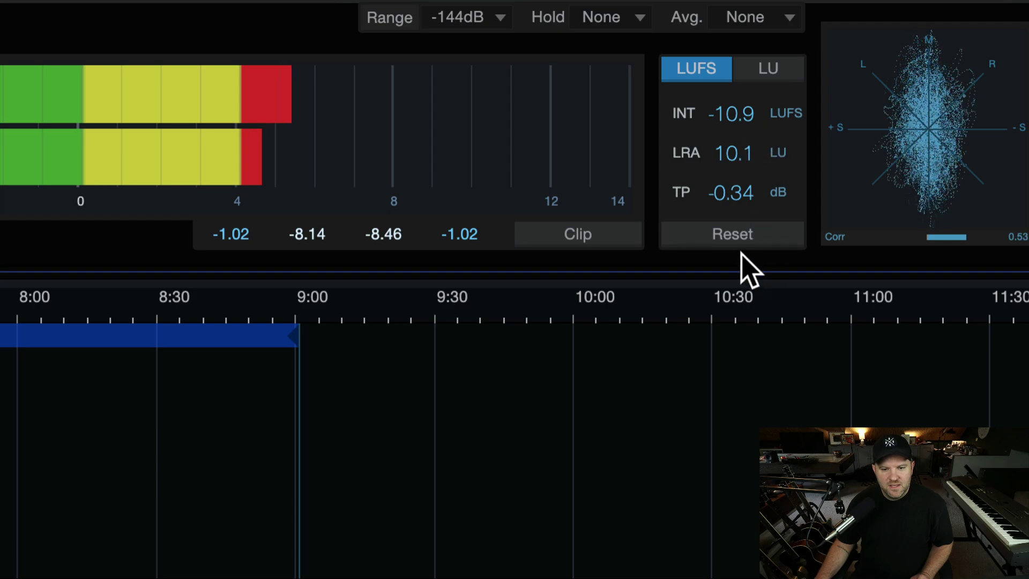
- Reset the loudness meter and compare the integrated LUFS of End of the World from about 4:00 with Fighter from about 7:55
click(742, 236)
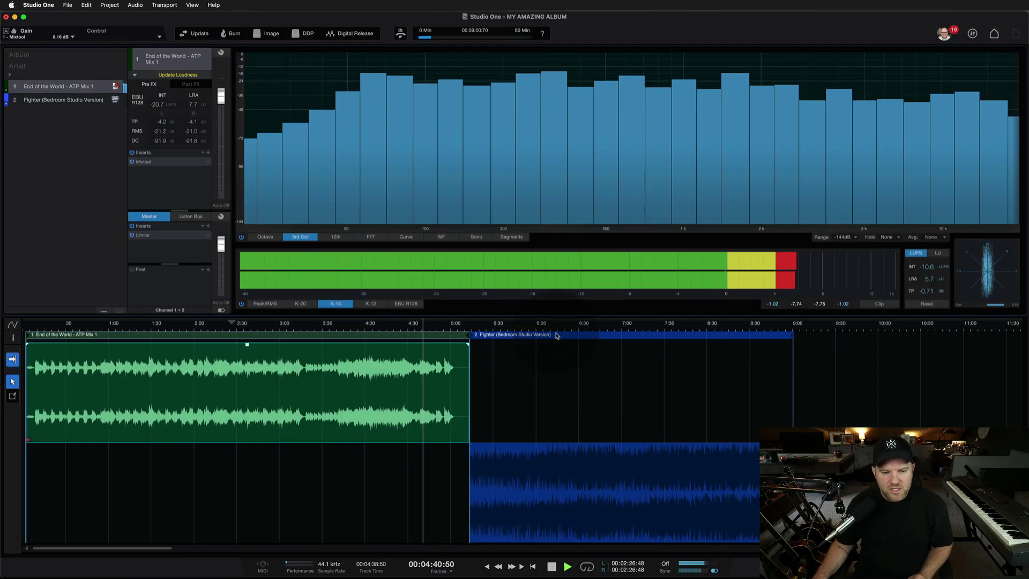
click(369, 331)
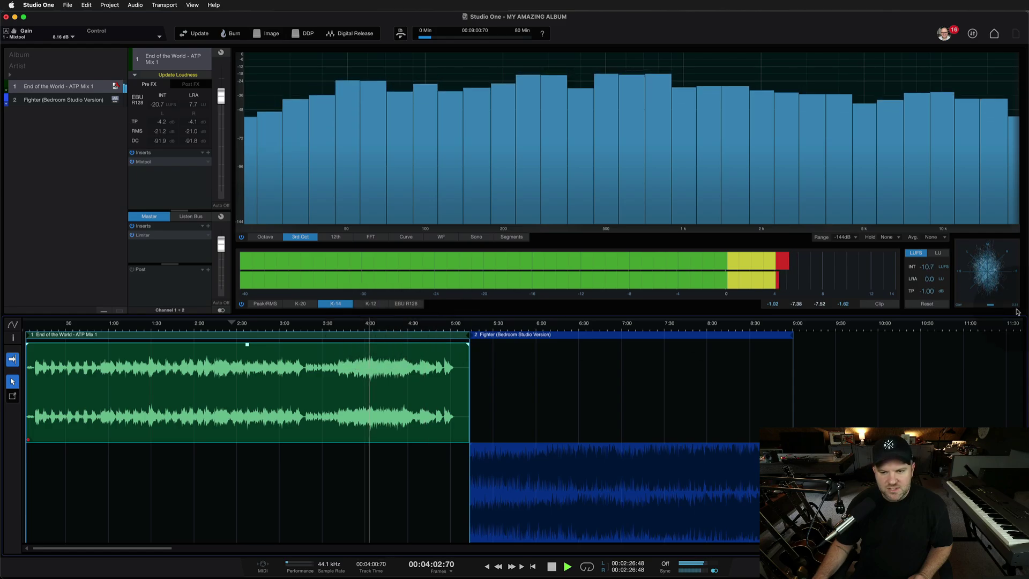
click(704, 331)
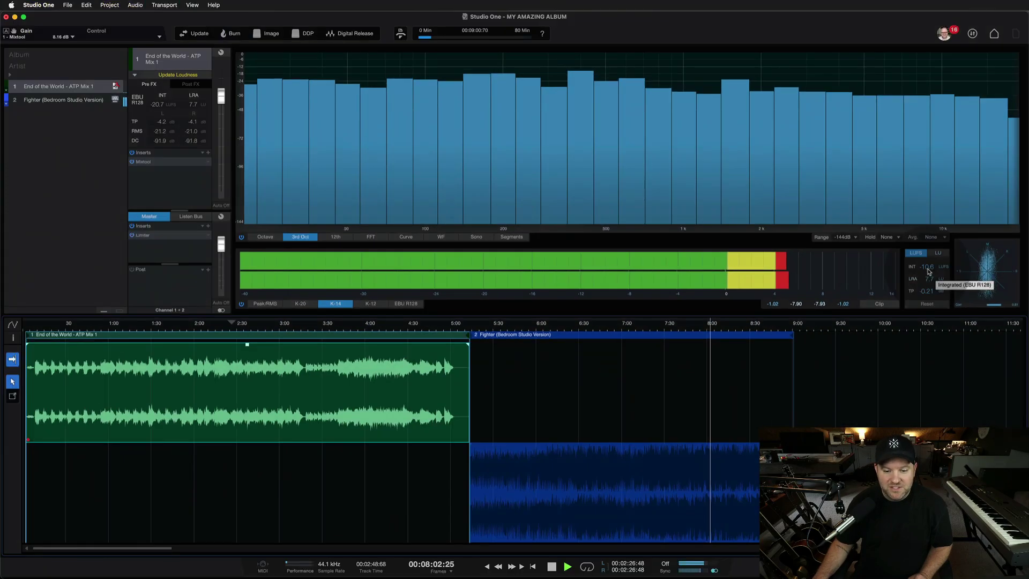
- Set the Fighter track's Mixtool gain to 1 dB during playback and close the Mixtool window
click(686, 495)
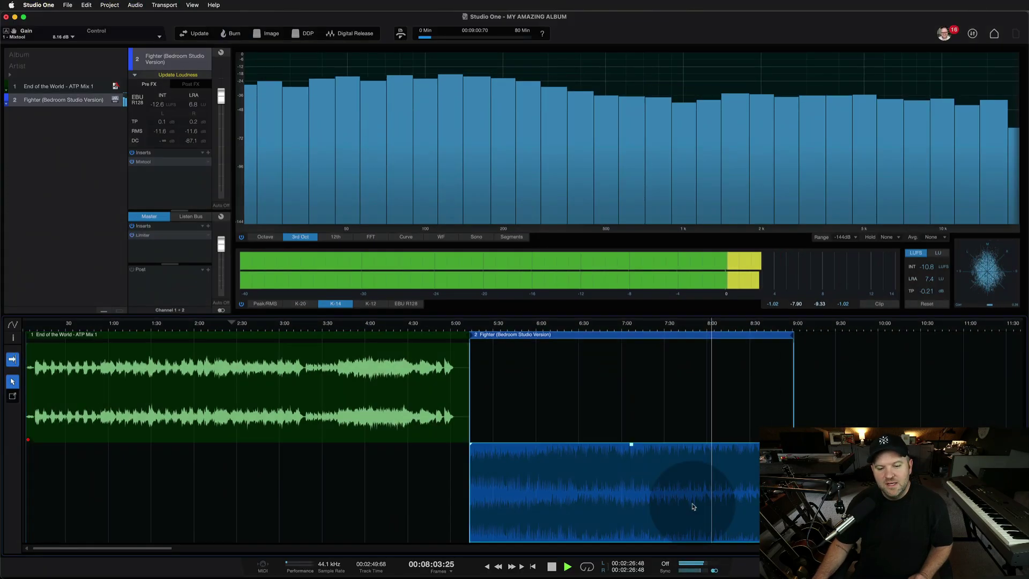
click(423, 424)
click(479, 456)
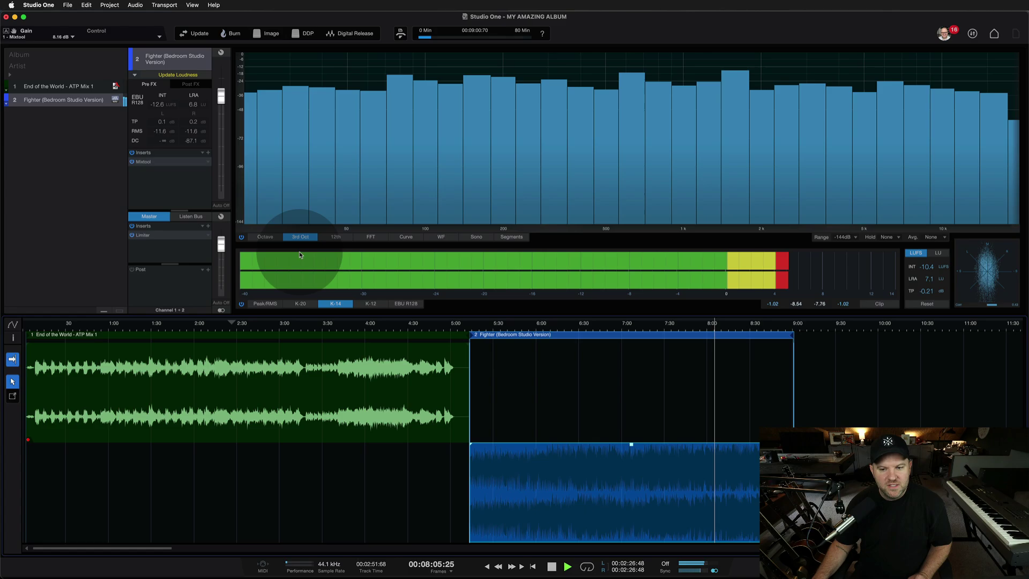
double_click(144, 161)
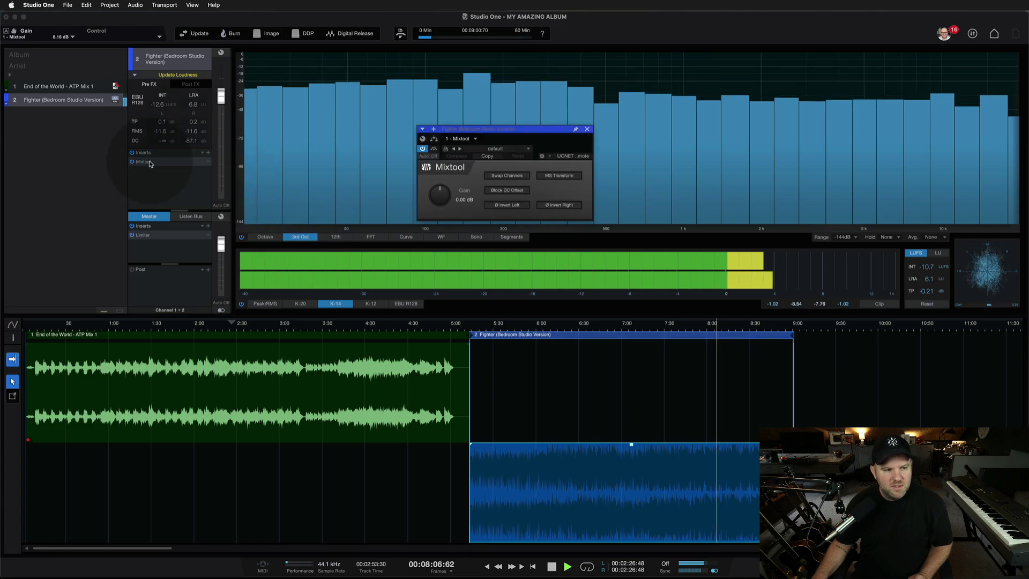
click(464, 199)
text(1)
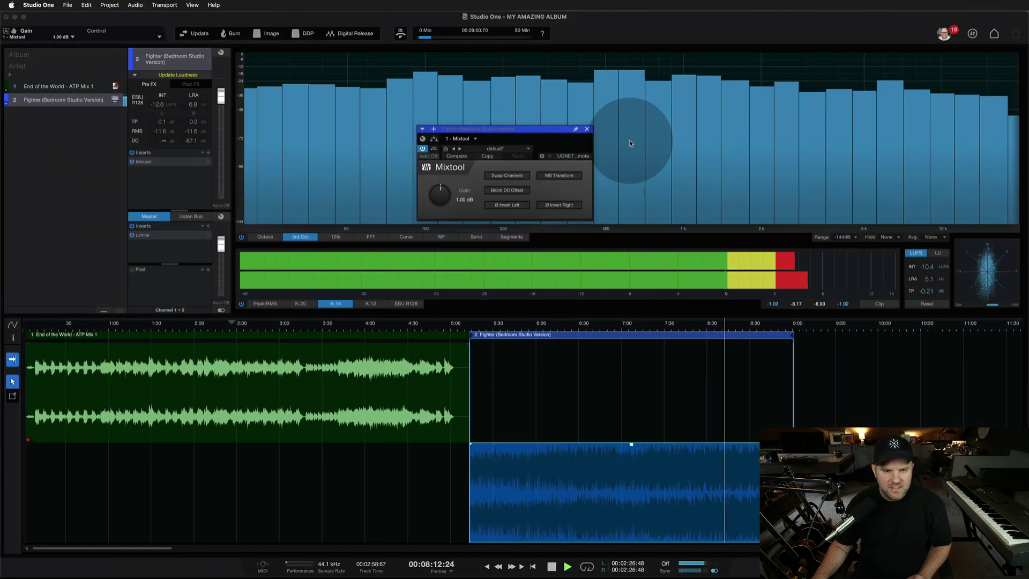
click(587, 128)
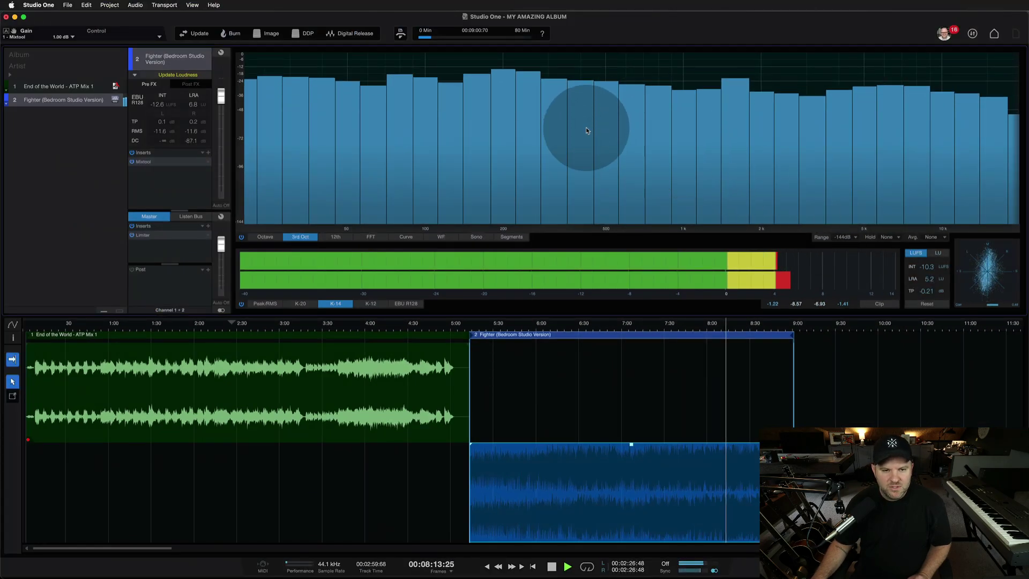
- Play the ending of End of the World from about 4:56 to hear how it leads into Fighter, and stop playback
key(space)
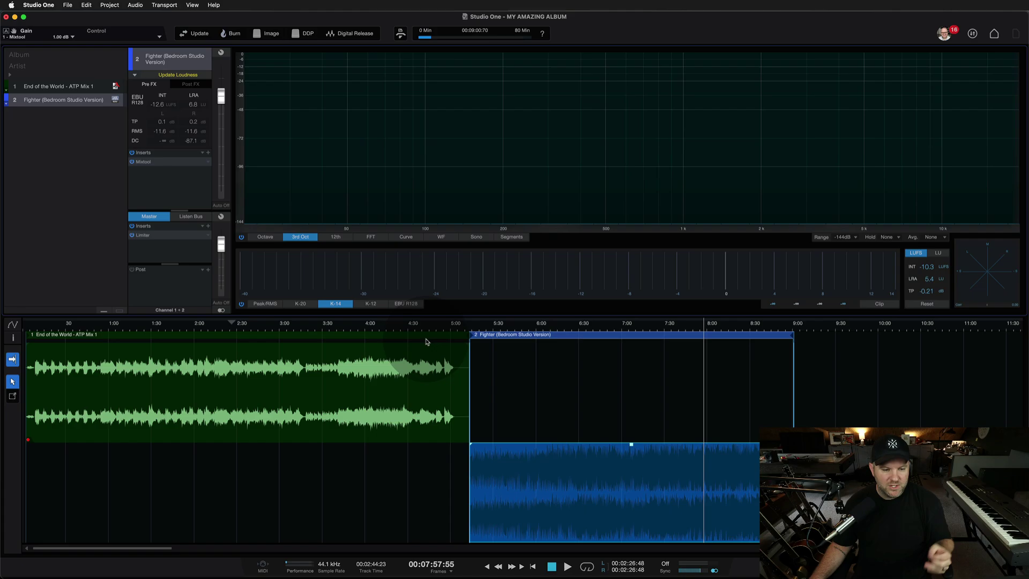
click(444, 366)
key(space)
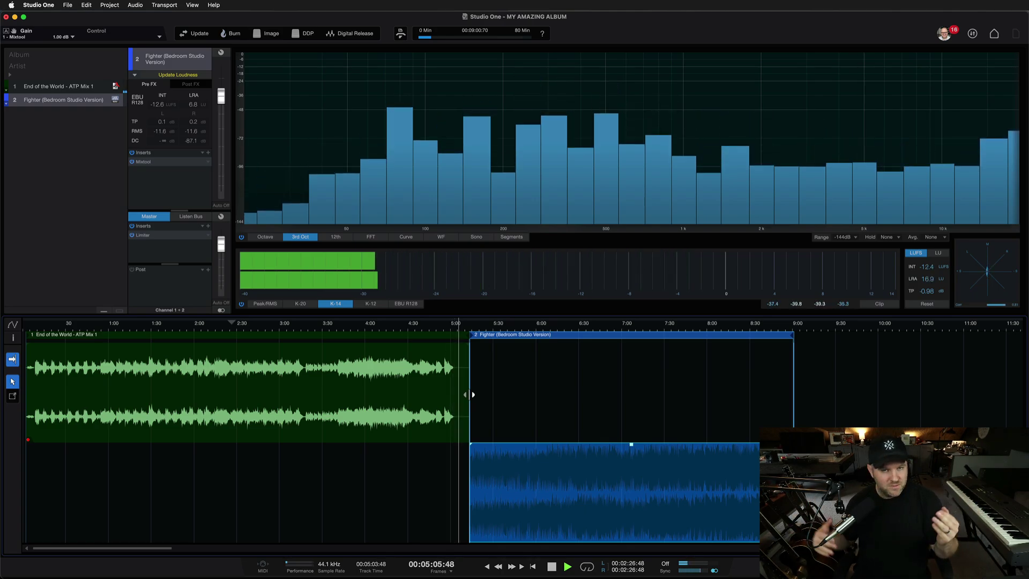
key(space)
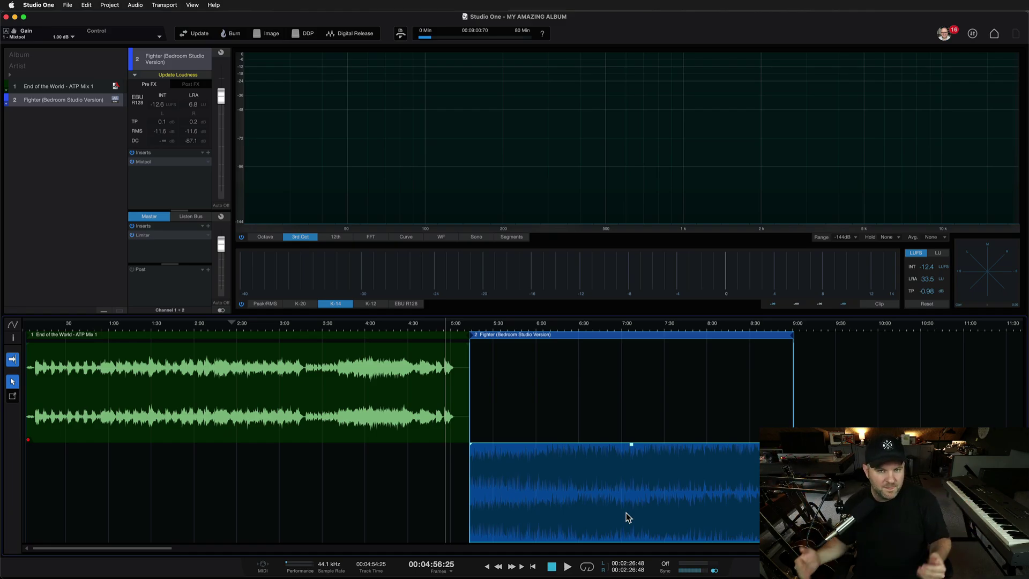
- Switch to Brave to read the YouTube comment about clean intros and song endings or fades, and return to Studio One
key(super+Tab)
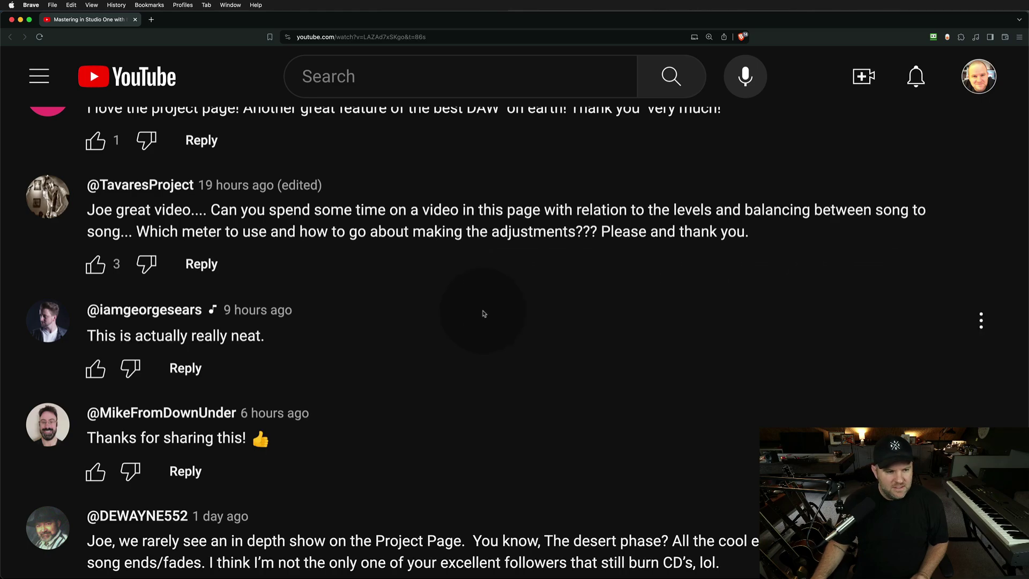
scroll(484, 313, down, 5)
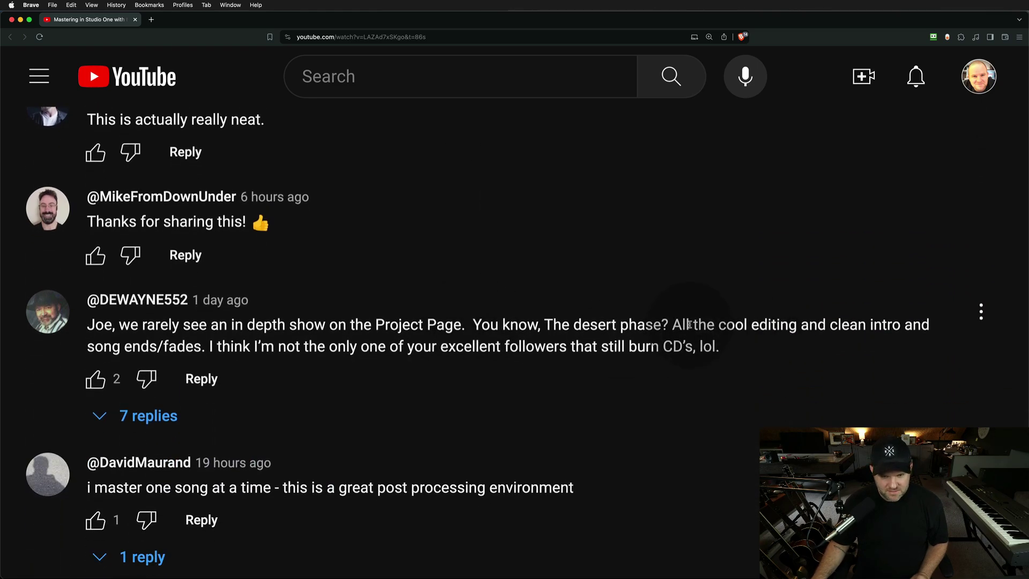
drag(688, 324, 784, 346)
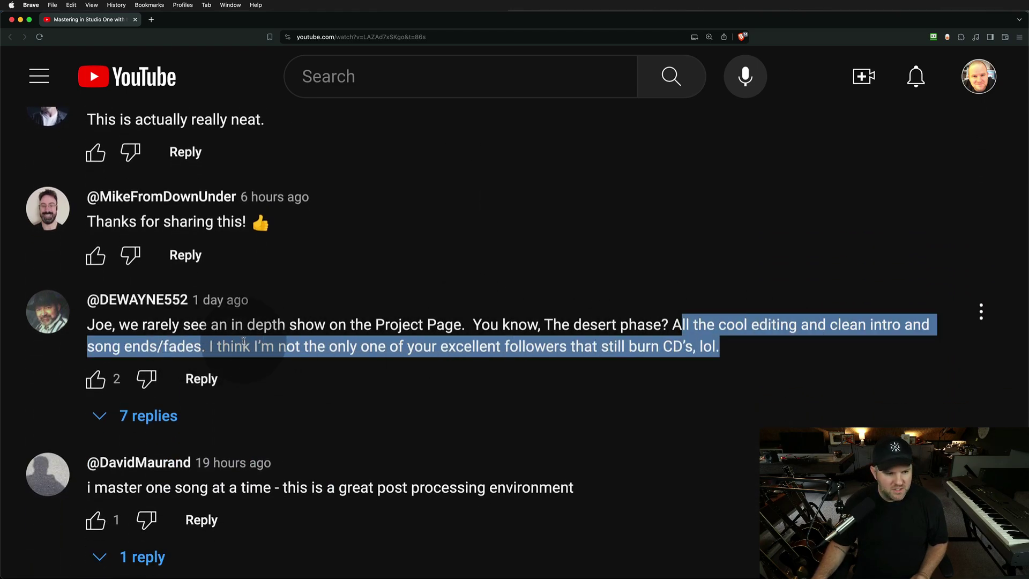
key(super+Tab)
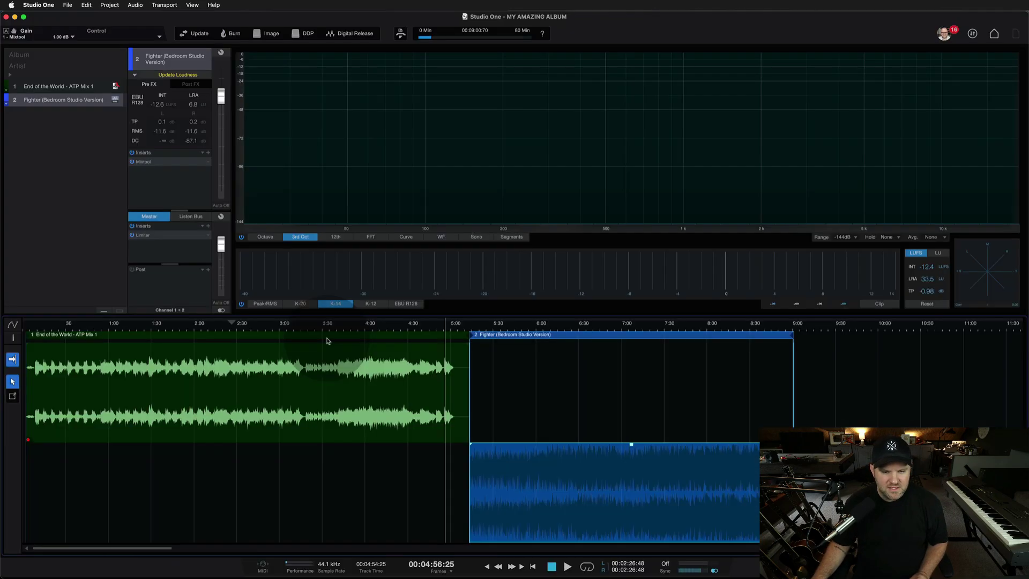
- Try adding a fade-out to the end of End of the World starting at about 5:03 with an exponential curve
click(446, 420)
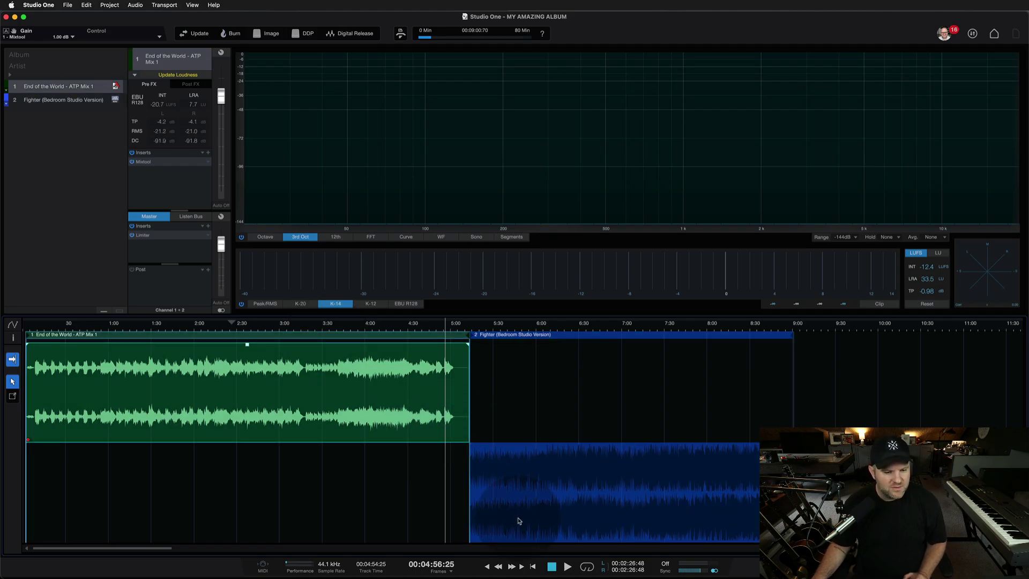
key(e)
key(e)
key(e)
click(553, 409)
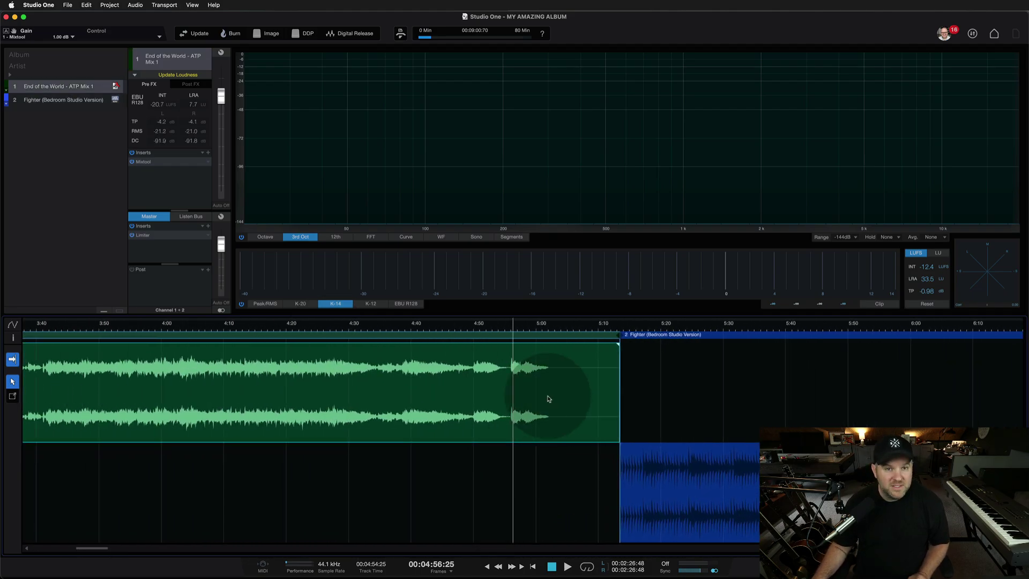
scroll(557, 394, up, 2)
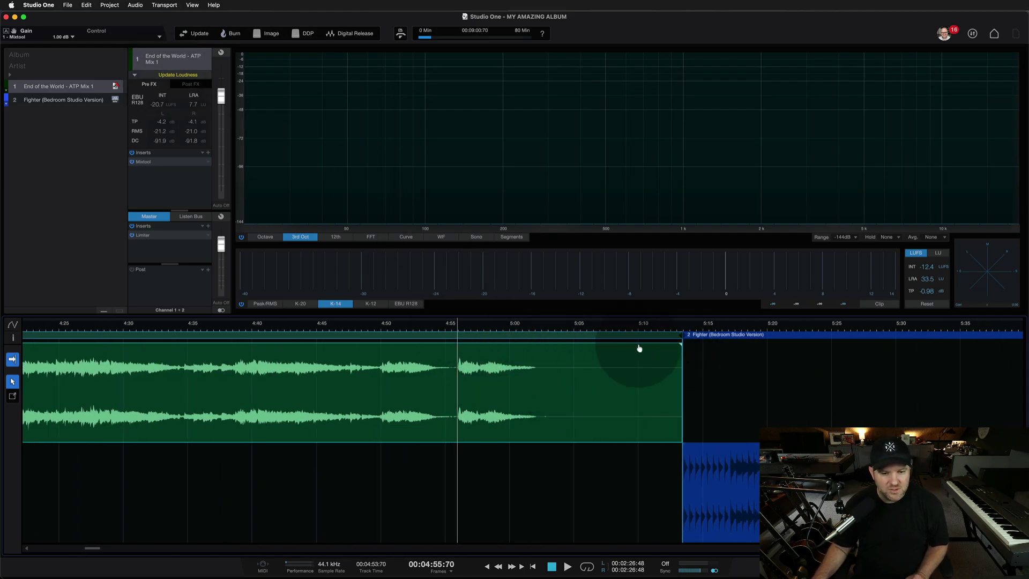
drag(677, 349, 559, 370)
drag(617, 397, 599, 409)
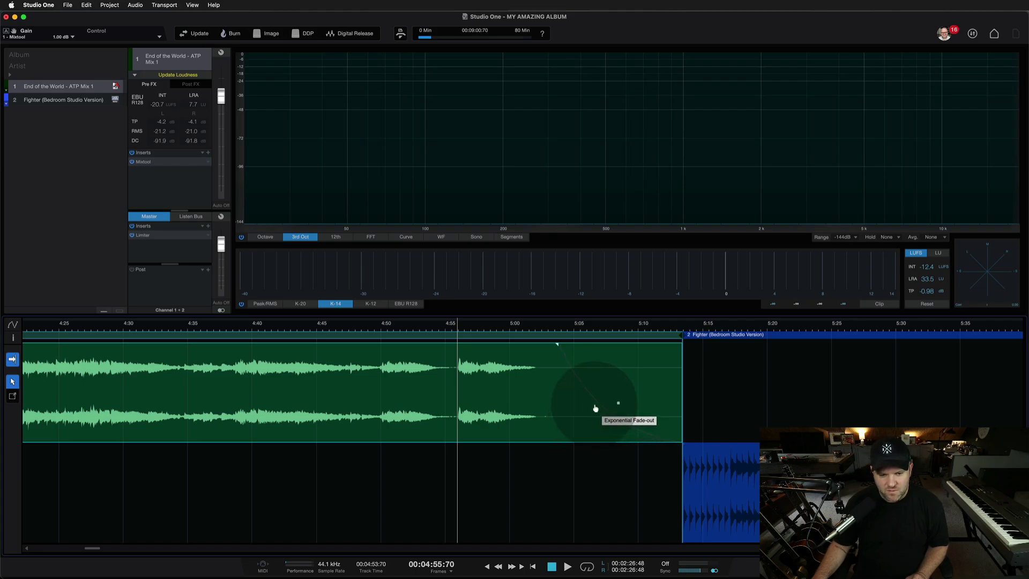
- Try extending the End of the World fade-out to start at about 3:57 with an exponential curve, and remove the fade
key(w)
drag(579, 349, 229, 381)
mouse_move(429, 406)
mouse_down()
mouse_move(441, 372)
mouse_move(426, 412)
mouse_up()
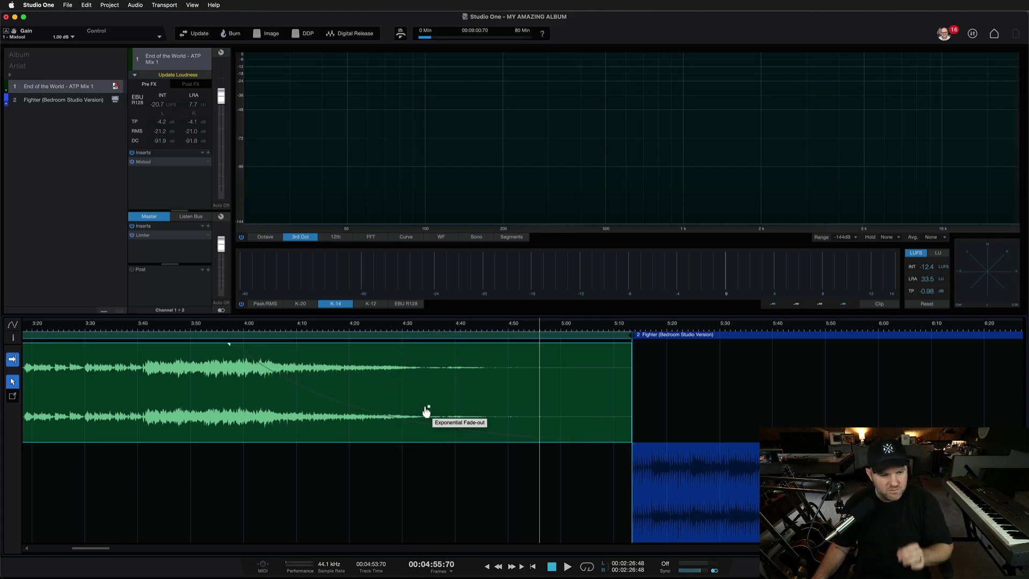
drag(229, 343, 631, 368)
- Play the quiet intro of End of the World from the start of the song, and stop playback
scroll(571, 381, left, 15)
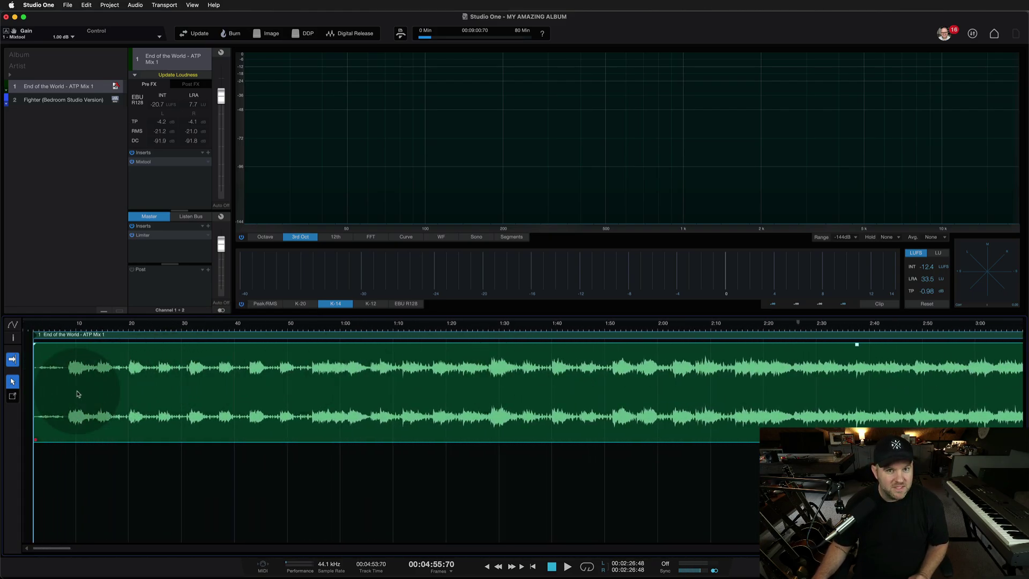
scroll(105, 394, right, 15)
scroll(172, 390, left, 9)
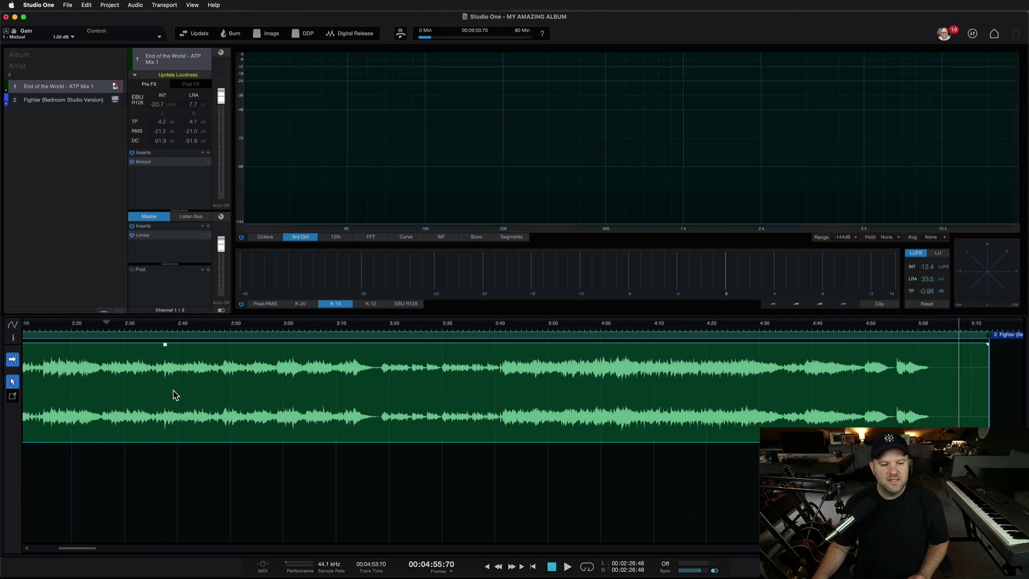
scroll(172, 390, left, 15)
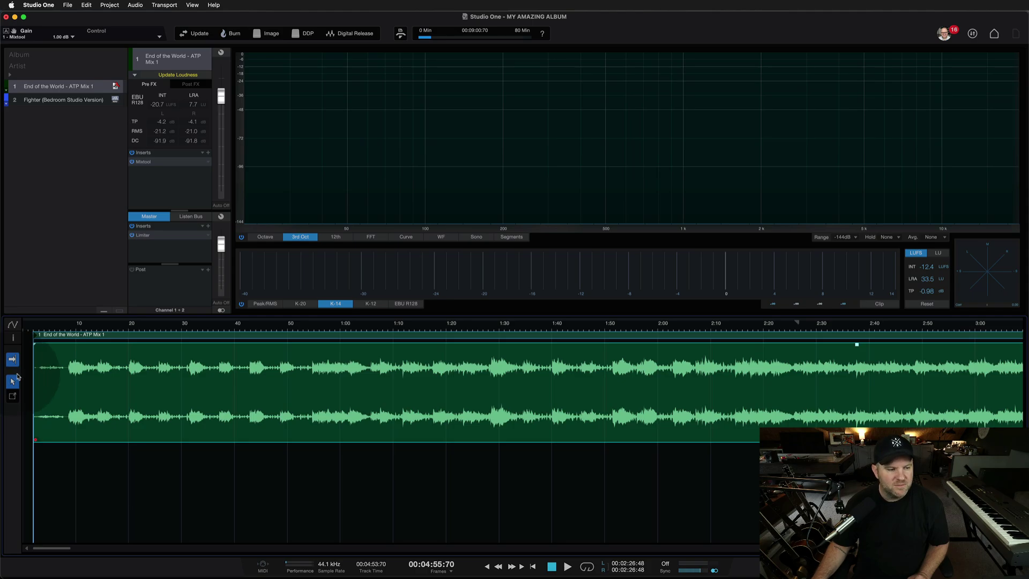
scroll(38, 393, up, 10)
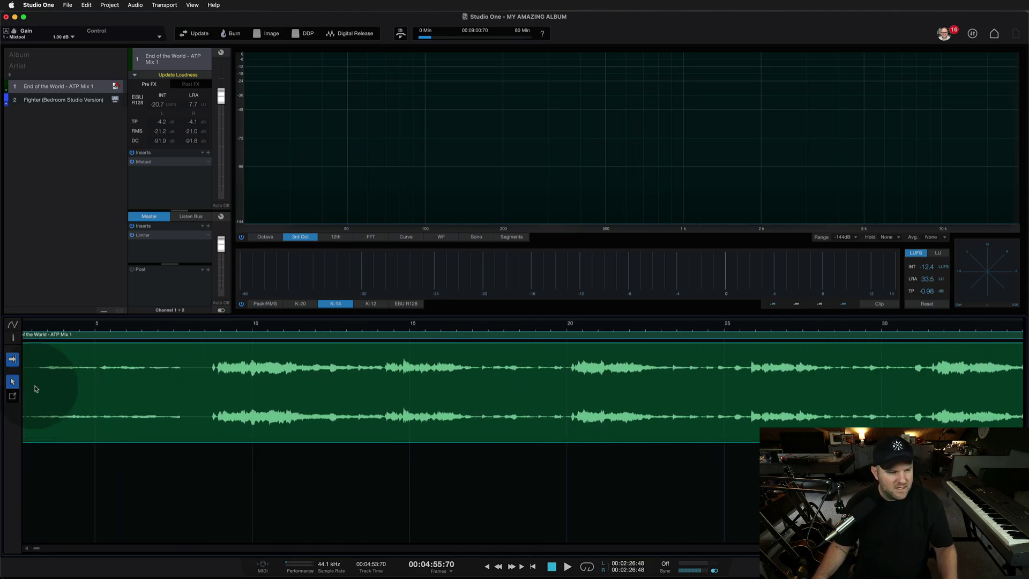
scroll(36, 388, left, 3)
click(161, 395)
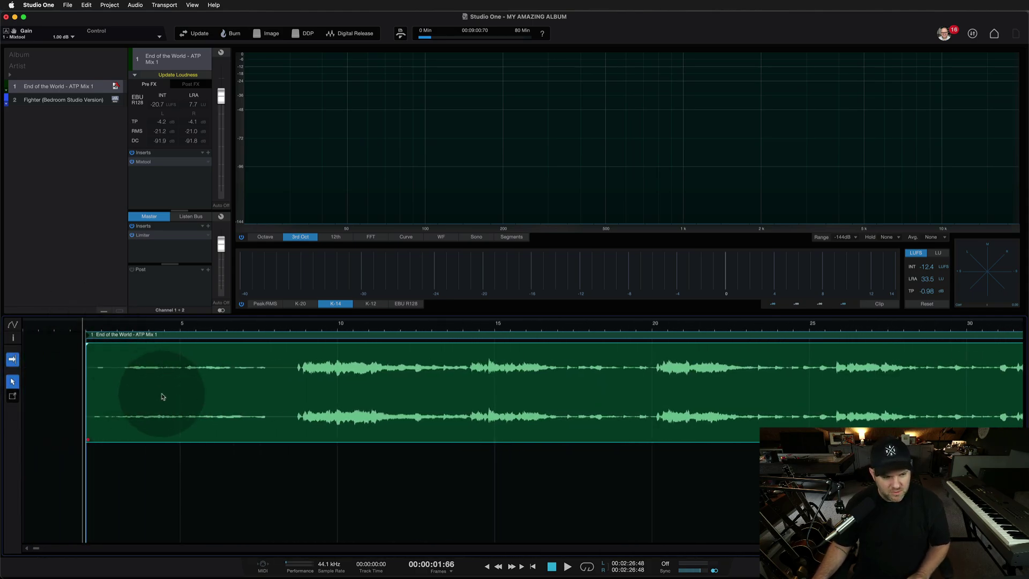
key(space)
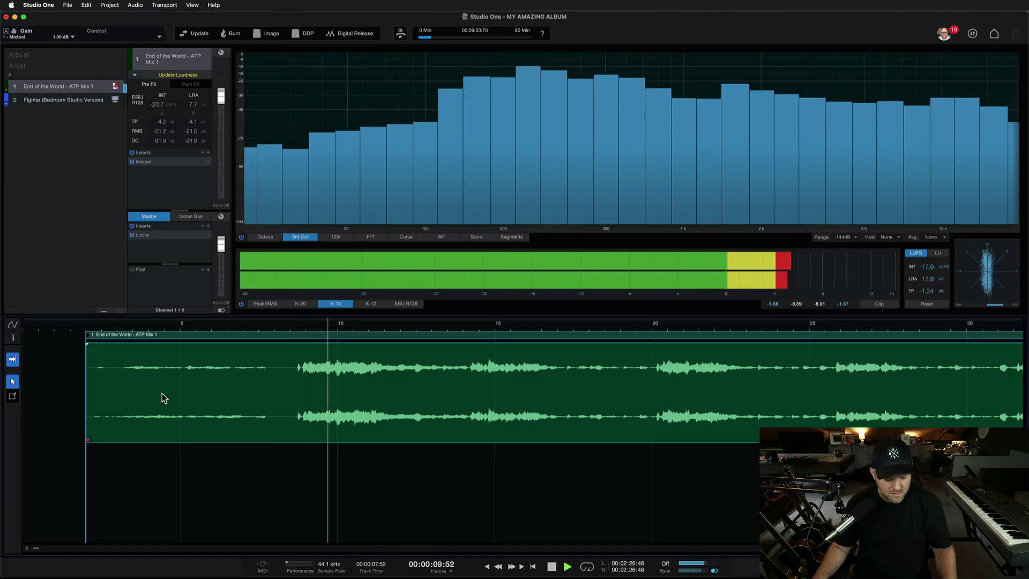
key(space)
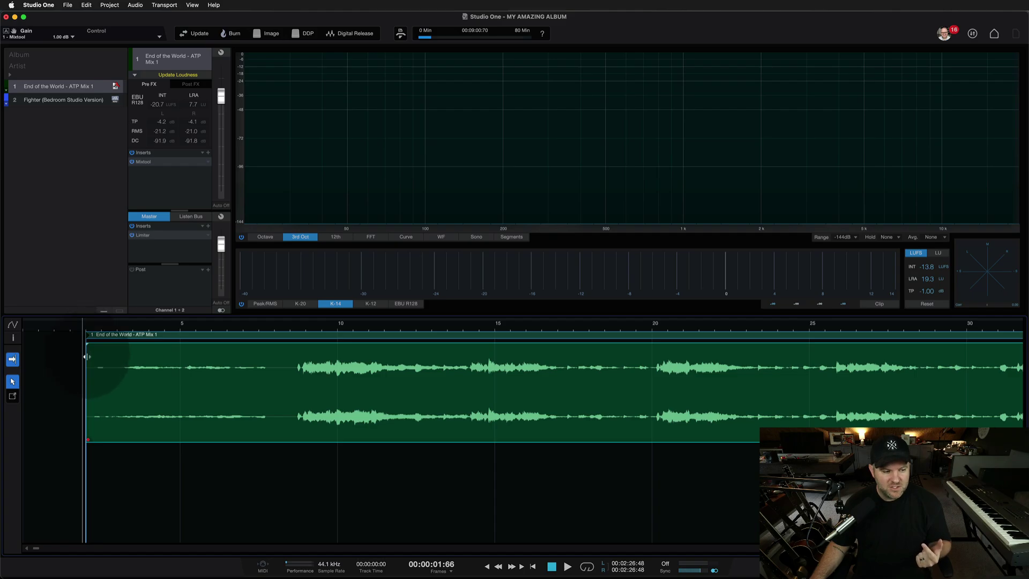
- Trim about 6 seconds of quiet intro off the start of End of the World and play the new opening
drag(88, 351, 289, 369)
key(super+z)
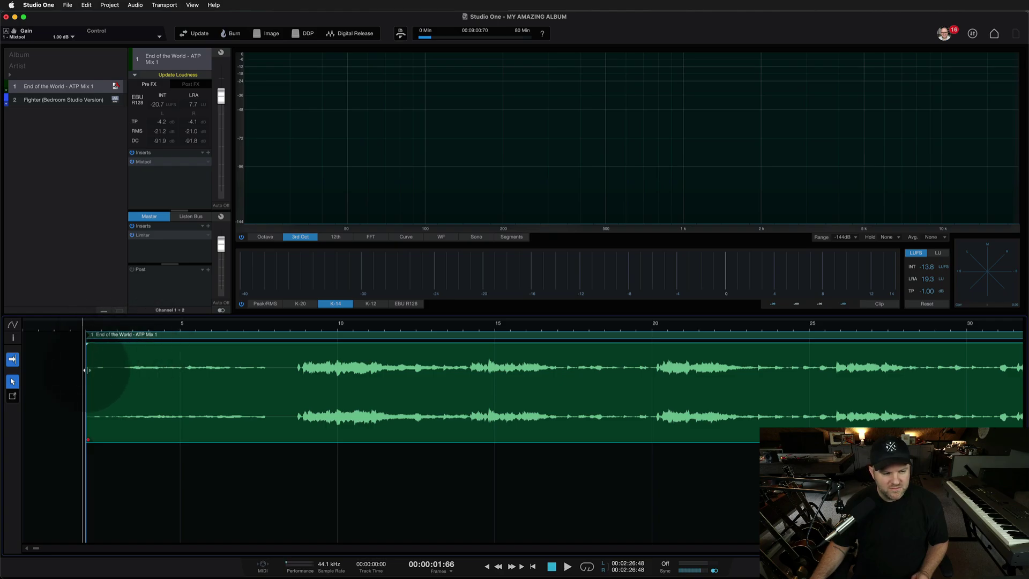
drag(86, 370, 281, 378)
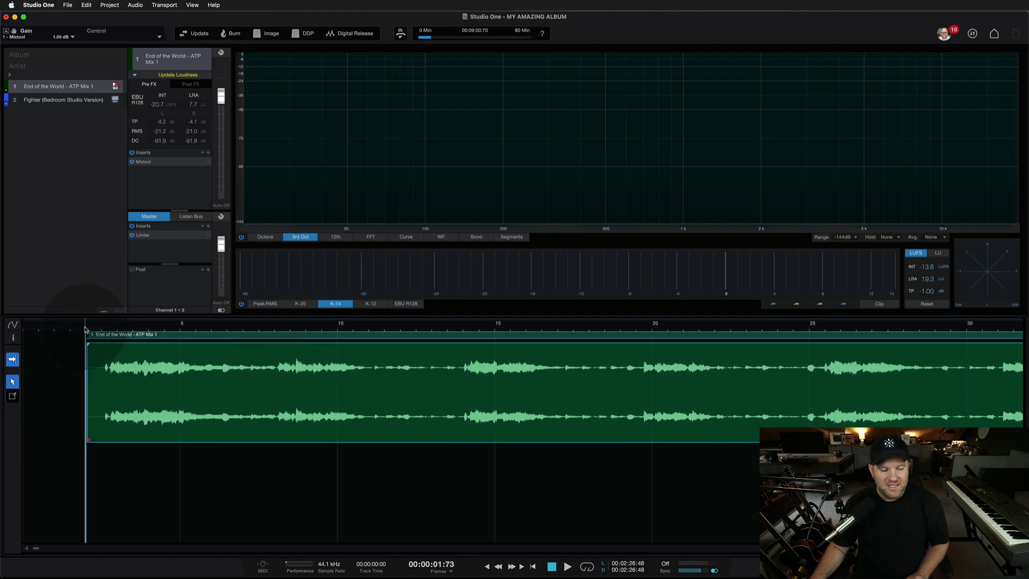
click(90, 367)
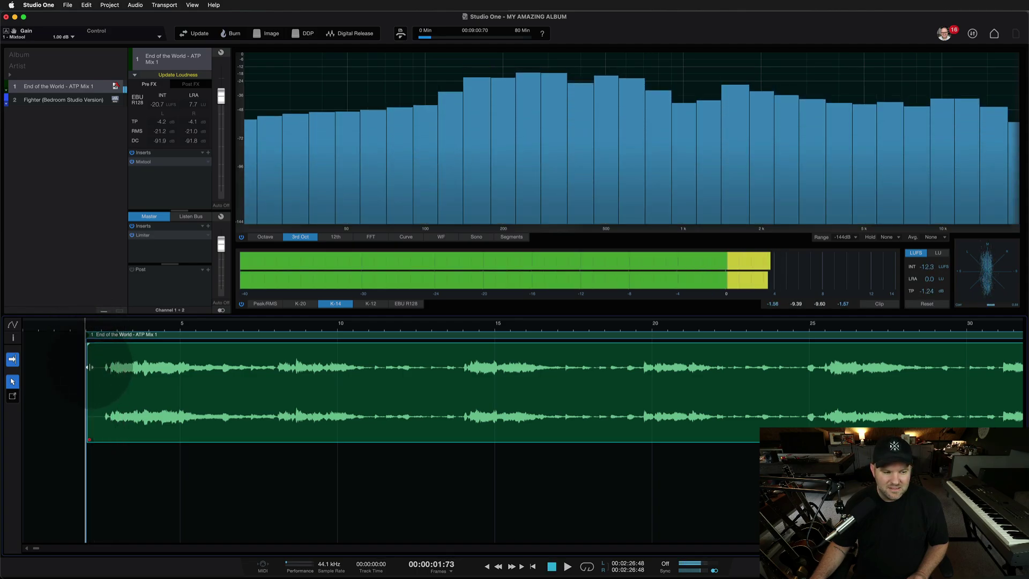
- Trim about 0.4 seconds more off the start of End of the World's audio and play the new opening
drag(89, 367, 101, 367)
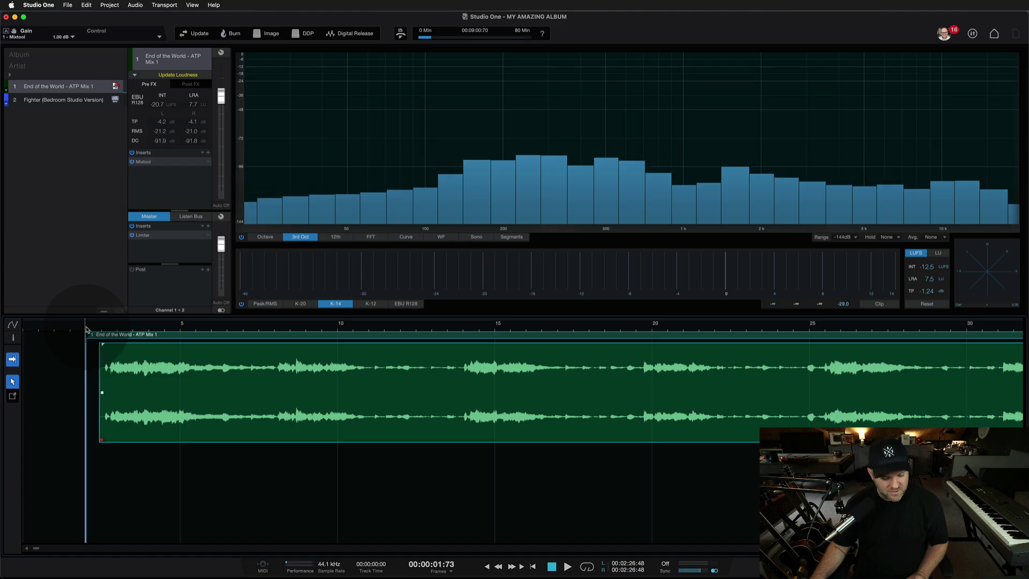
key(space)
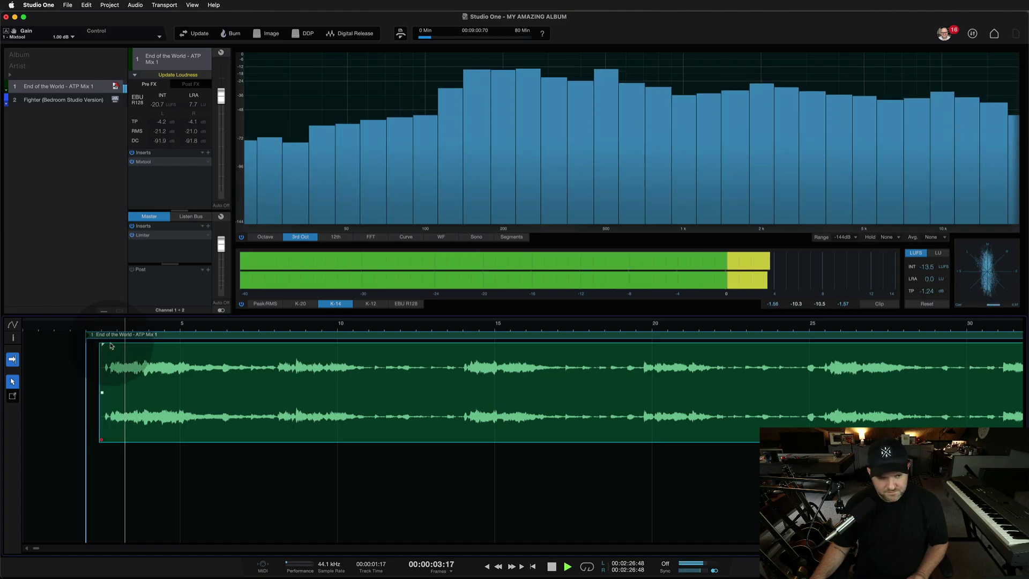
scroll(237, 413, down, 5)
key(space)
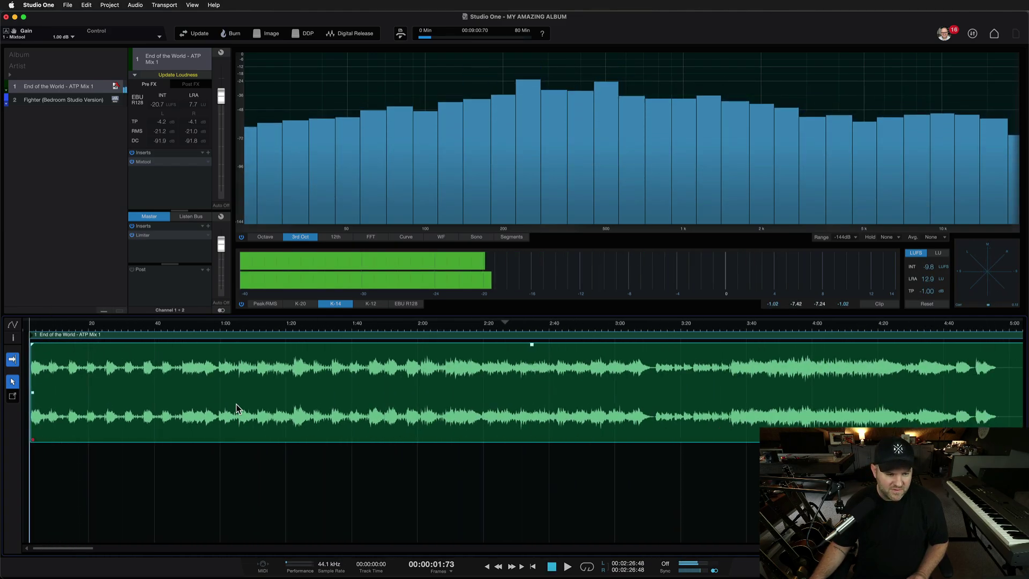
- Try moving Fighter's track start to about 5:08 with its audio at about 5:14, and adjust the track end of End of the World
scroll(236, 409, down, 2)
scroll(377, 339, up, 6)
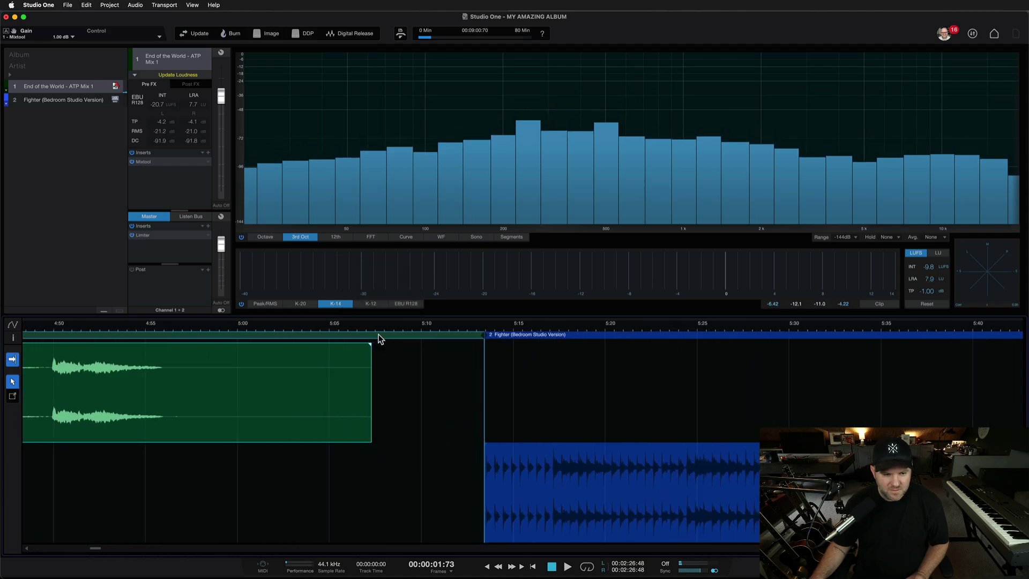
drag(484, 335, 374, 334)
mouse_move(522, 477)
mouse_down()
mouse_move(443, 477)
mouse_move(637, 509)
mouse_move(519, 512)
mouse_move(655, 509)
mouse_move(642, 509)
mouse_up()
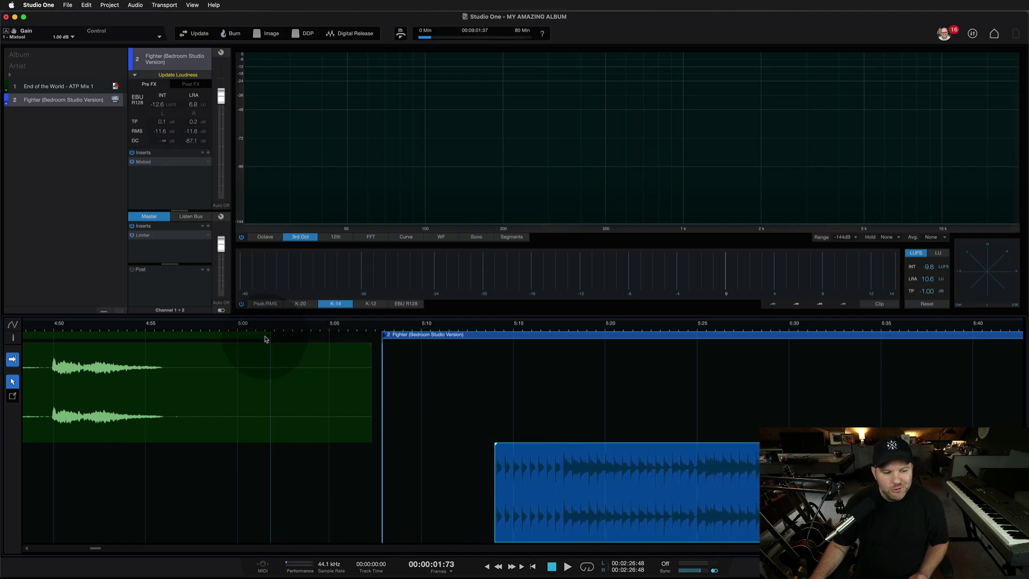
click(263, 338)
drag(270, 339, 373, 341)
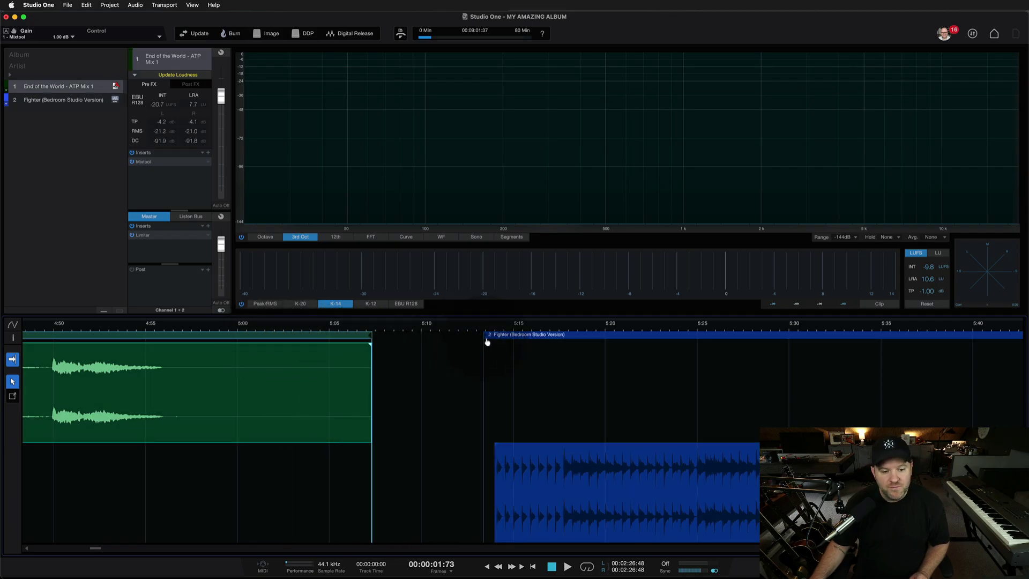
- Move Fighter's audio to about 5:11.5 and set its track start marker a fraction of a second ahead of the audio
mouse_move(487, 342)
mouse_down()
mouse_move(517, 343)
mouse_move(442, 335)
mouse_move(493, 351)
mouse_move(413, 337)
mouse_move(513, 343)
mouse_up()
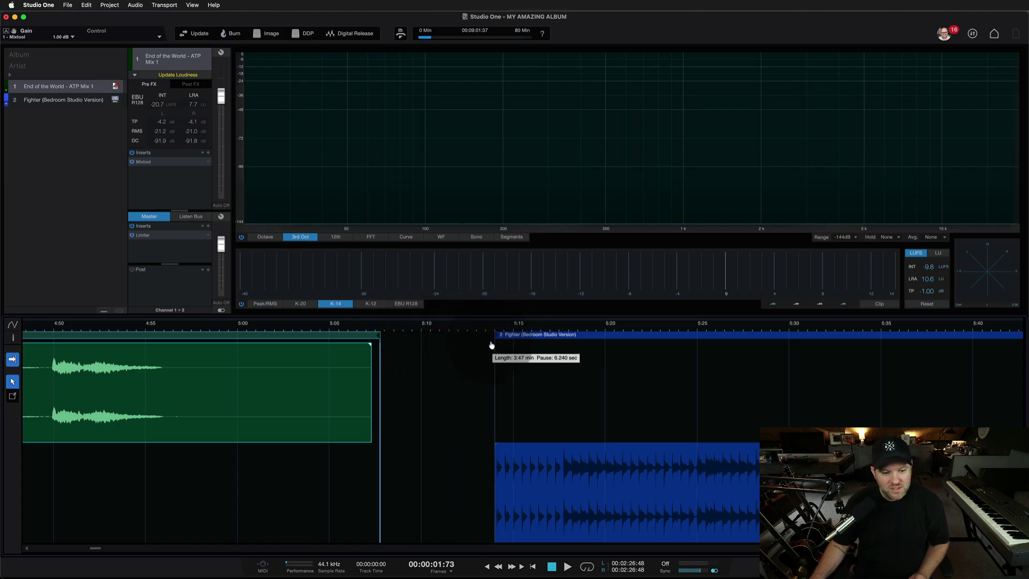
drag(528, 487, 508, 496)
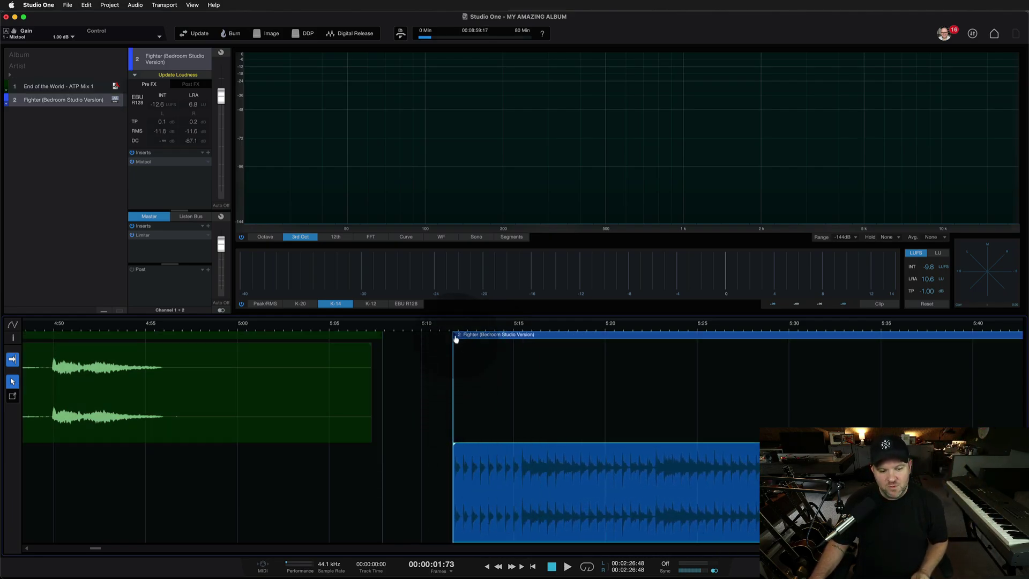
drag(456, 341, 463, 340)
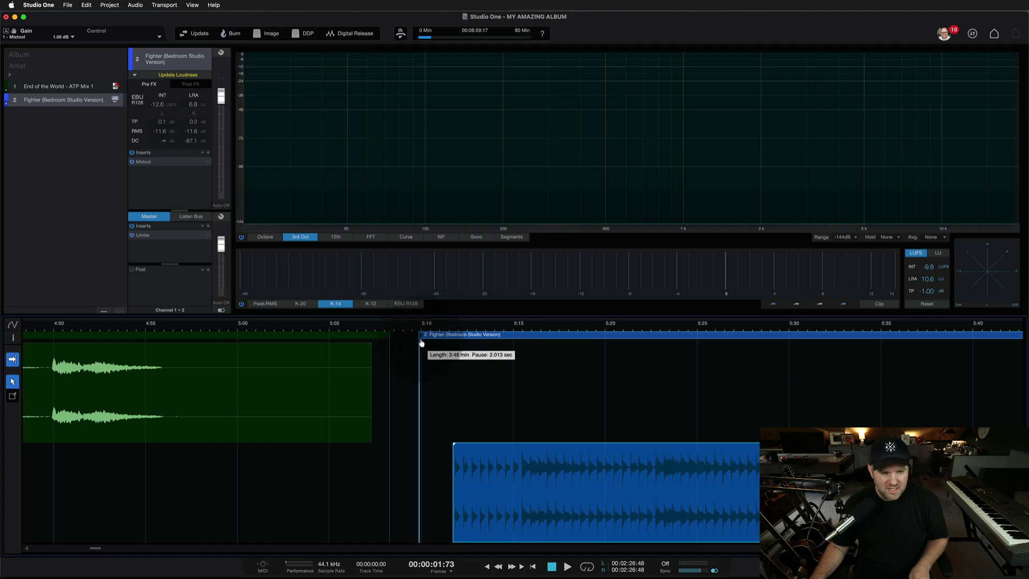
mouse_move(438, 341)
mouse_down()
mouse_move(451, 345)
mouse_move(424, 341)
mouse_move(609, 341)
mouse_move(447, 339)
mouse_up()
- Expand the metadata of End of the World and switch the track list to the larger view with artist and pause values
click(28, 91)
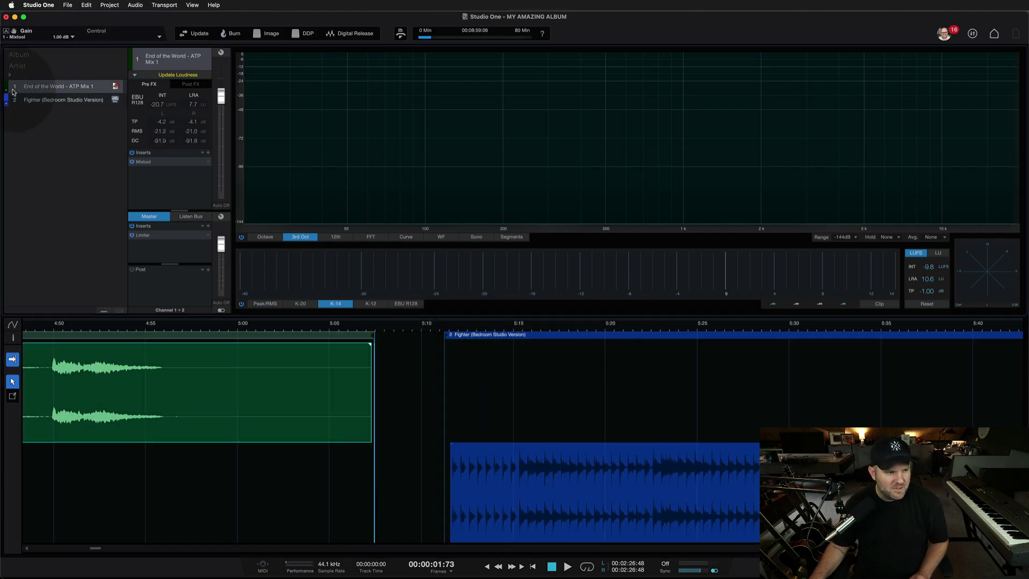
click(6, 90)
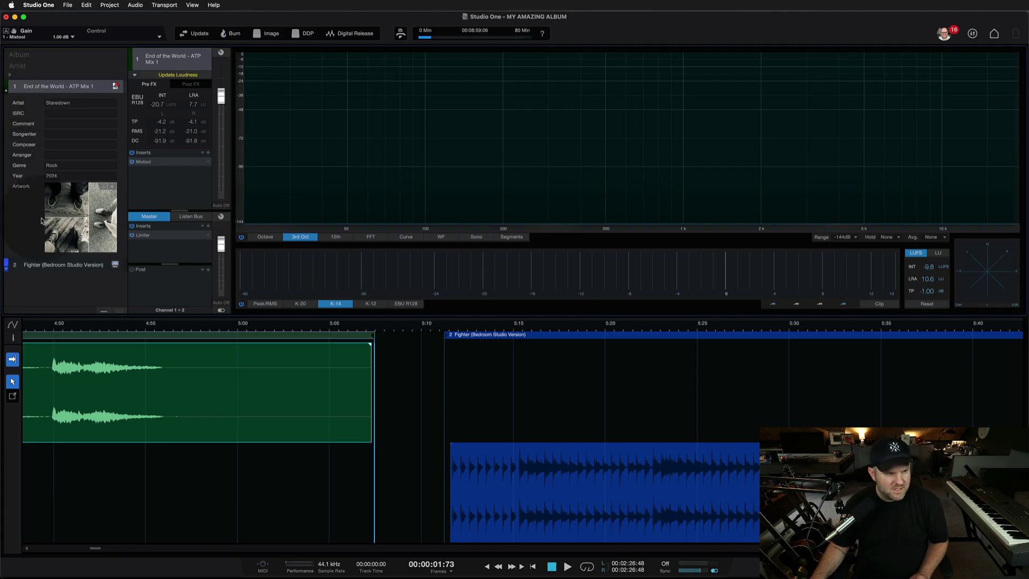
click(112, 311)
click(105, 311)
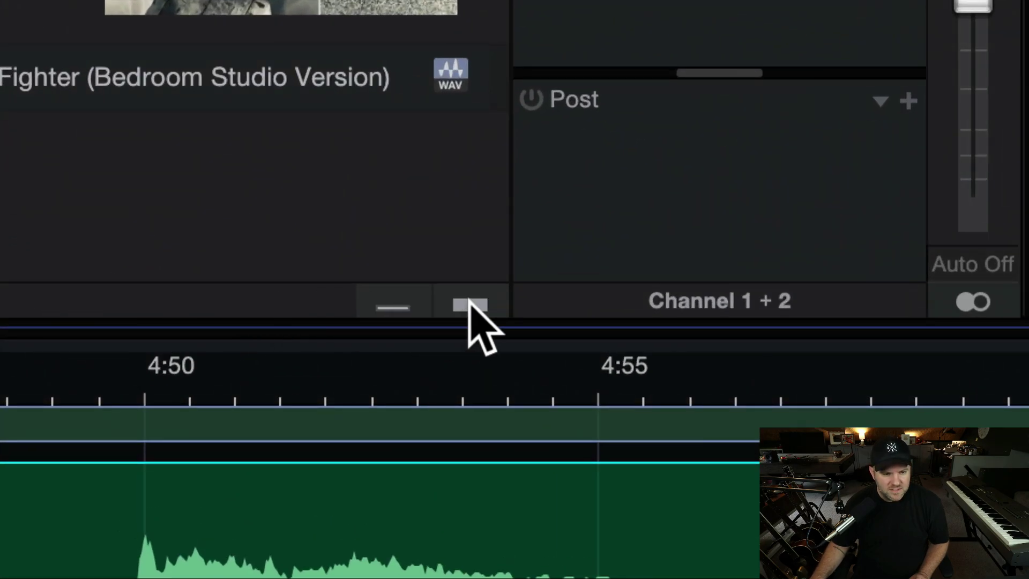
click(470, 303)
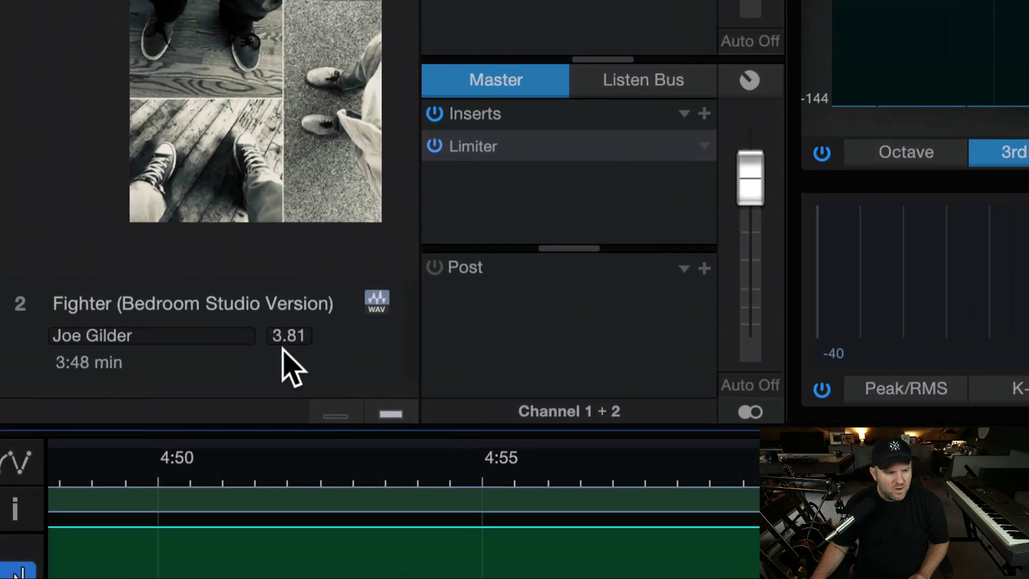
- Try a pause of 4.15 seconds before Fighter and open the pause value of End of the World
click(289, 337)
drag(288, 337, 16, 80)
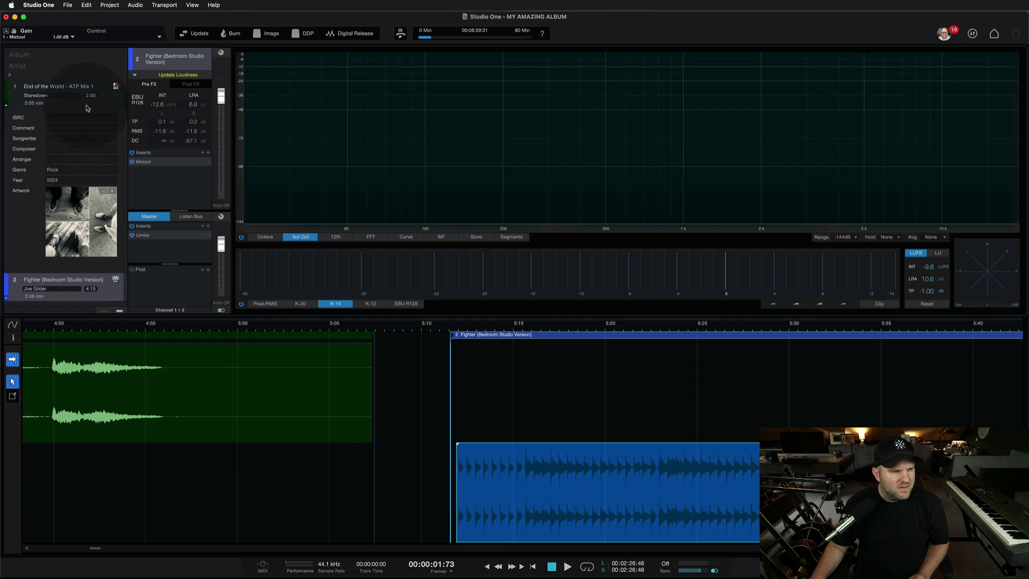
click(93, 95)
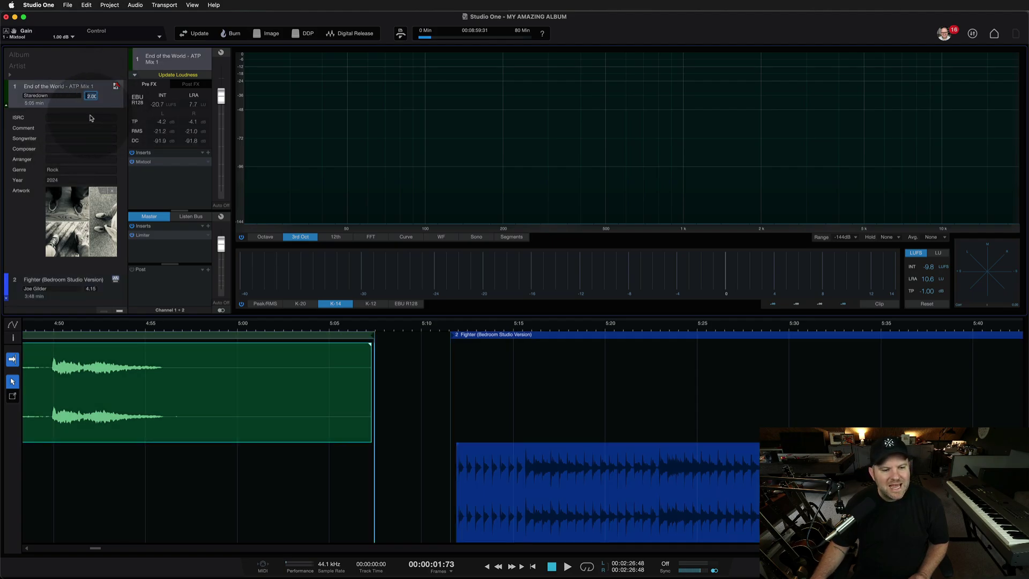
- Try a 6-second pause before Fighter and shorten it to 2 seconds
click(98, 292)
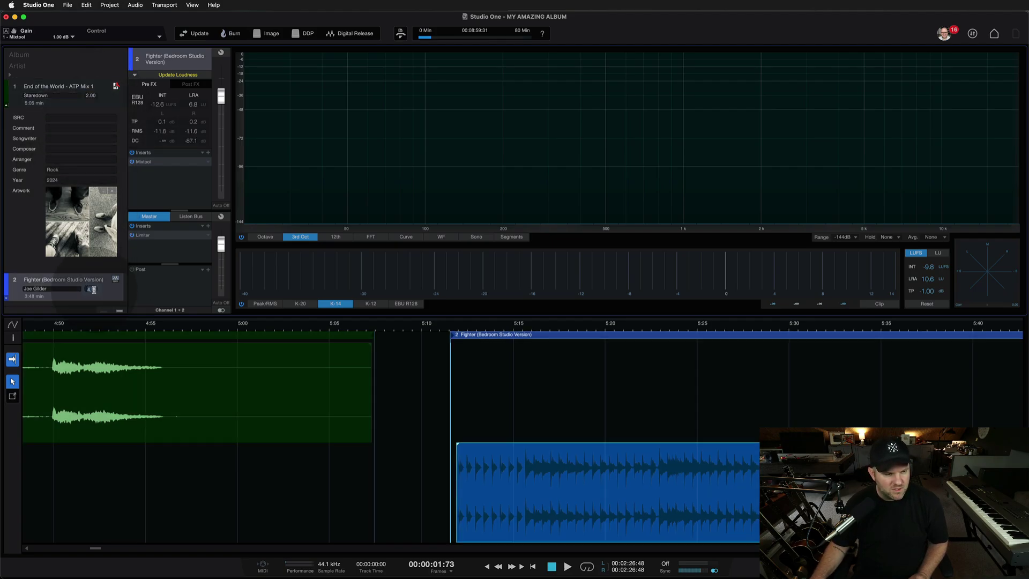
click(94, 289)
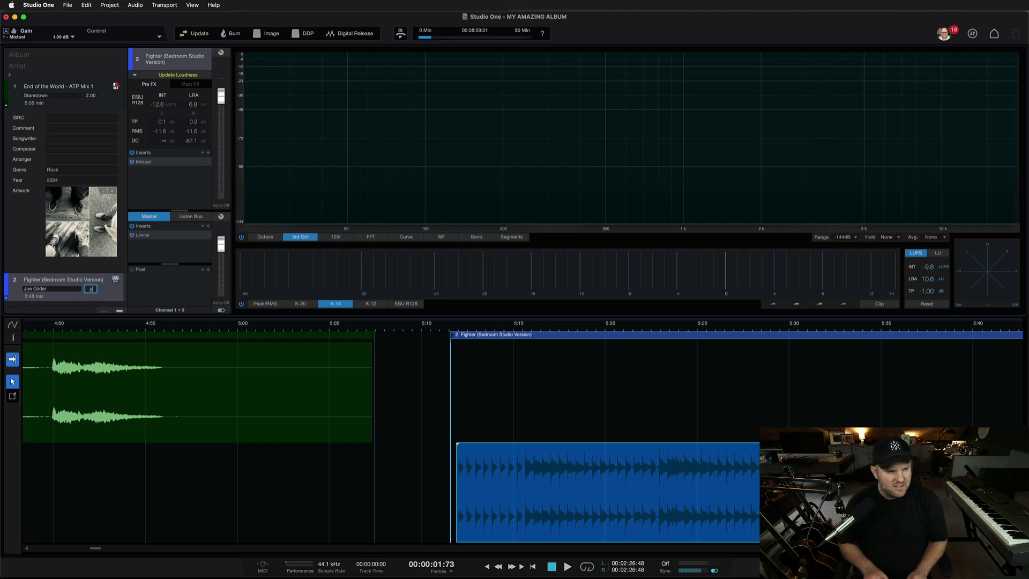
text(6)
key(Return)
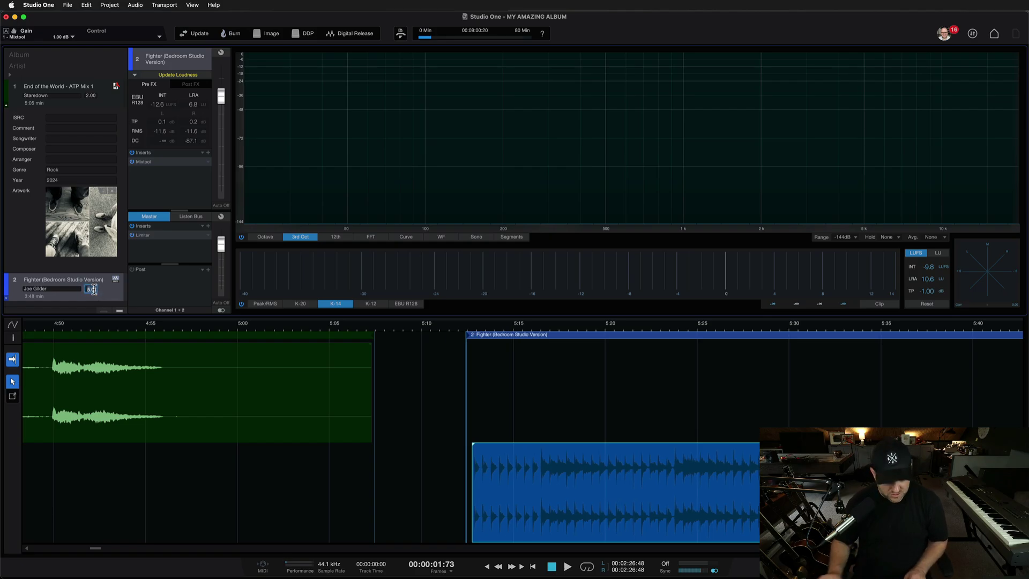
text(2)
key(Return)
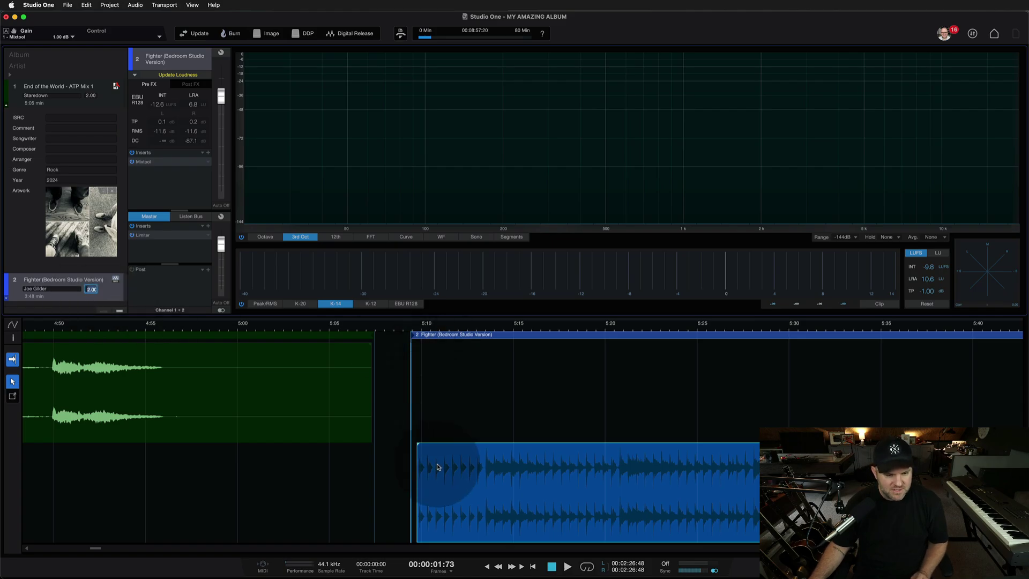
- Set the pause before Fighter to 2.32 seconds and try overlapping its audio with End of the World from about 5:04
drag(437, 472, 516, 468)
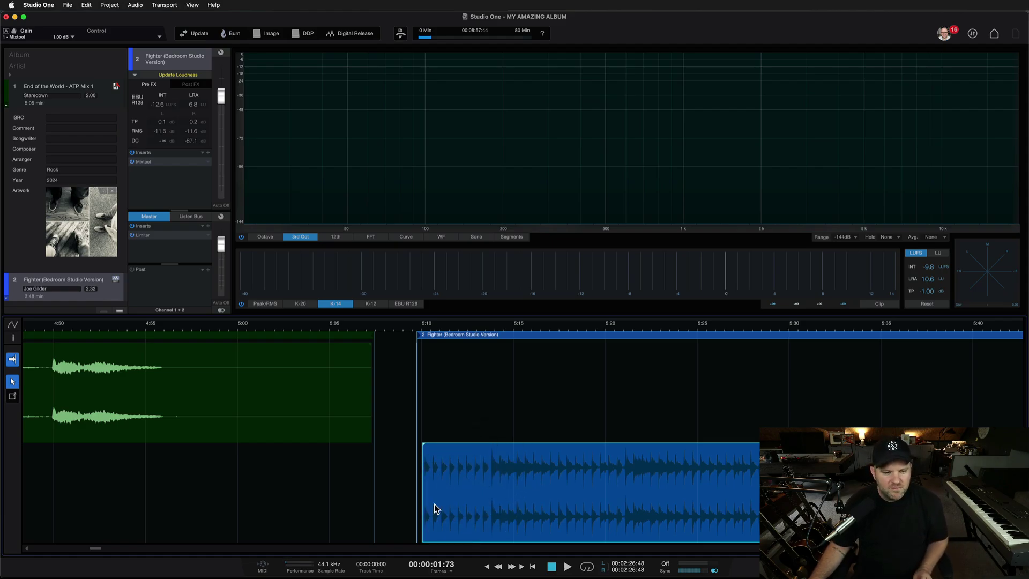
drag(440, 504, 369, 523)
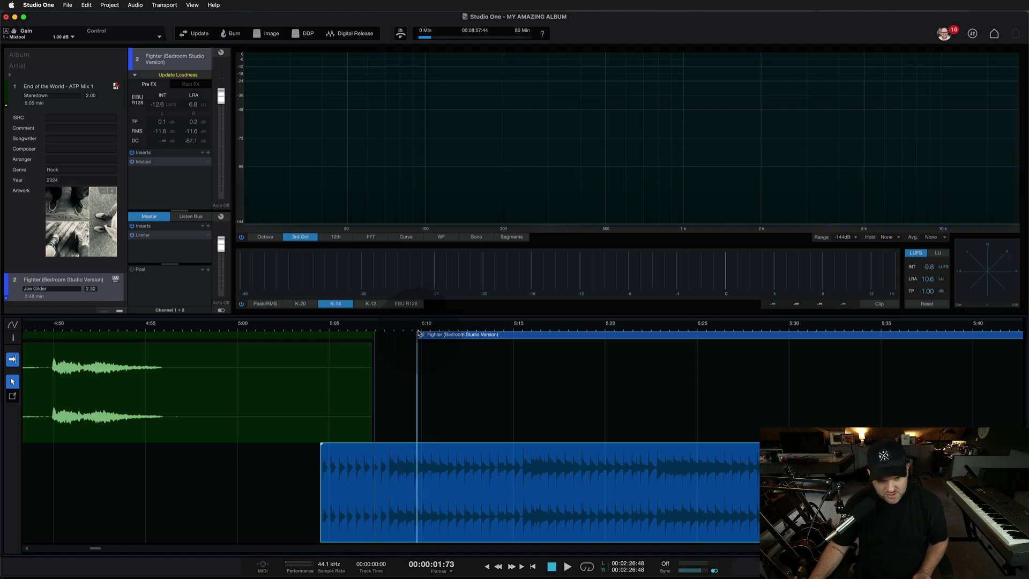
drag(425, 487, 467, 475)
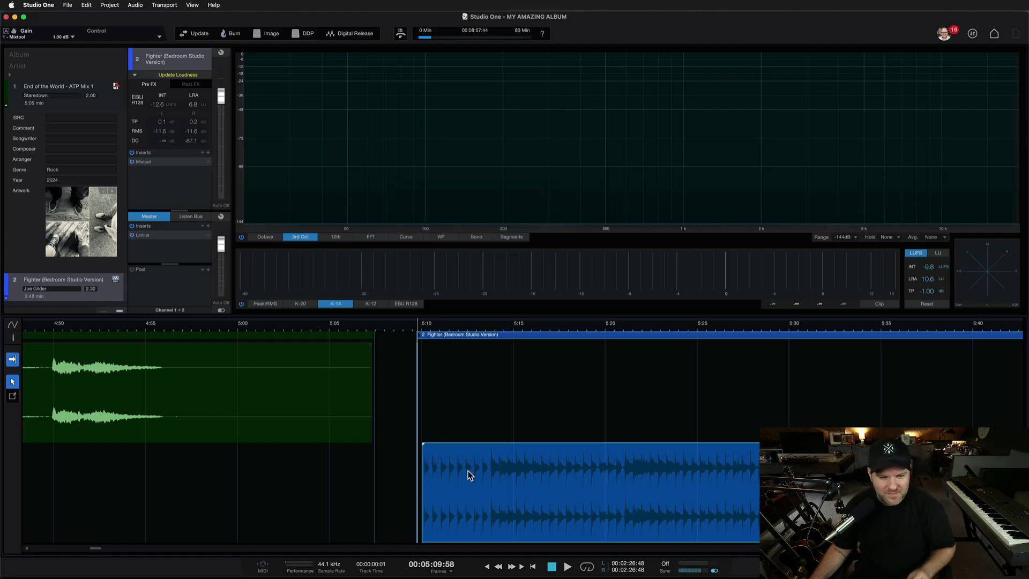
- Show both songs completely in the timeline and place the playback cursor at about 3:26
scroll(471, 488, down, 5)
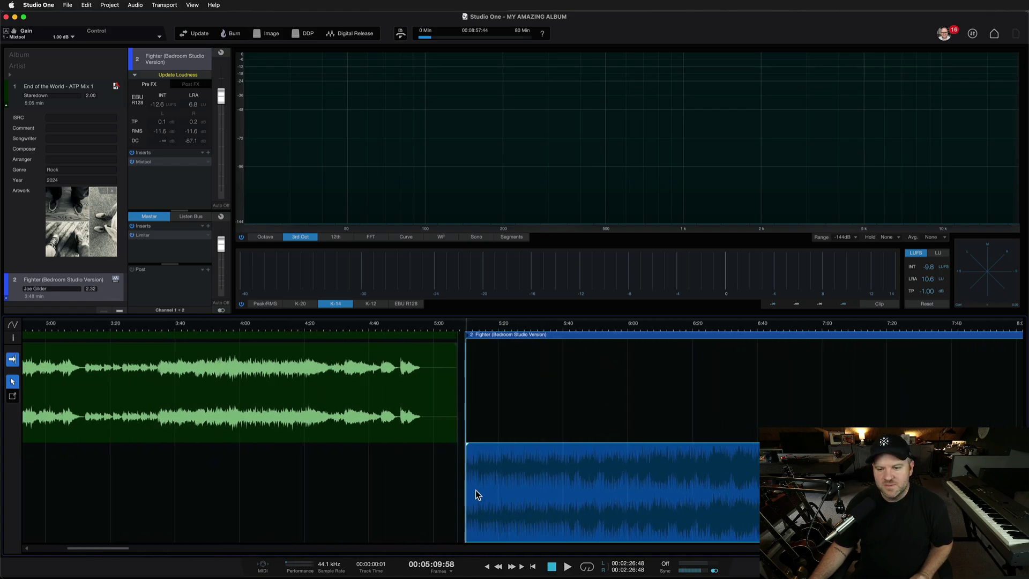
scroll(475, 489, left, 5)
scroll(475, 490, down, 3)
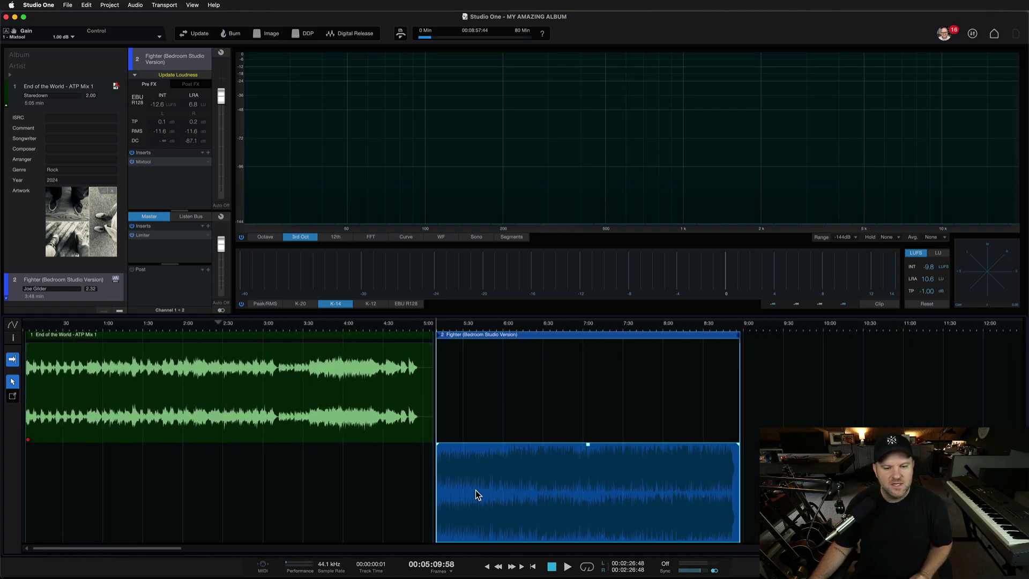
click(296, 479)
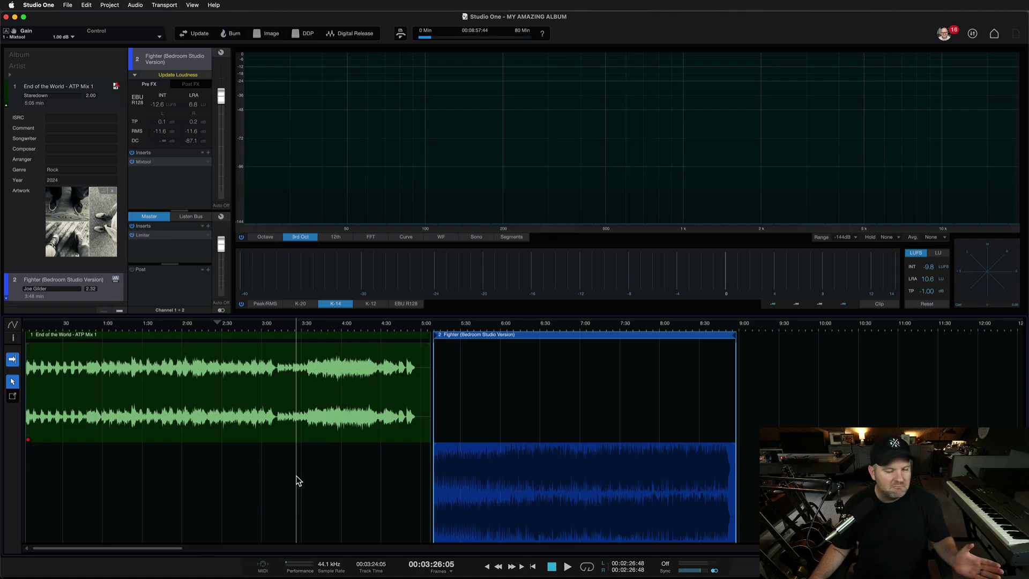